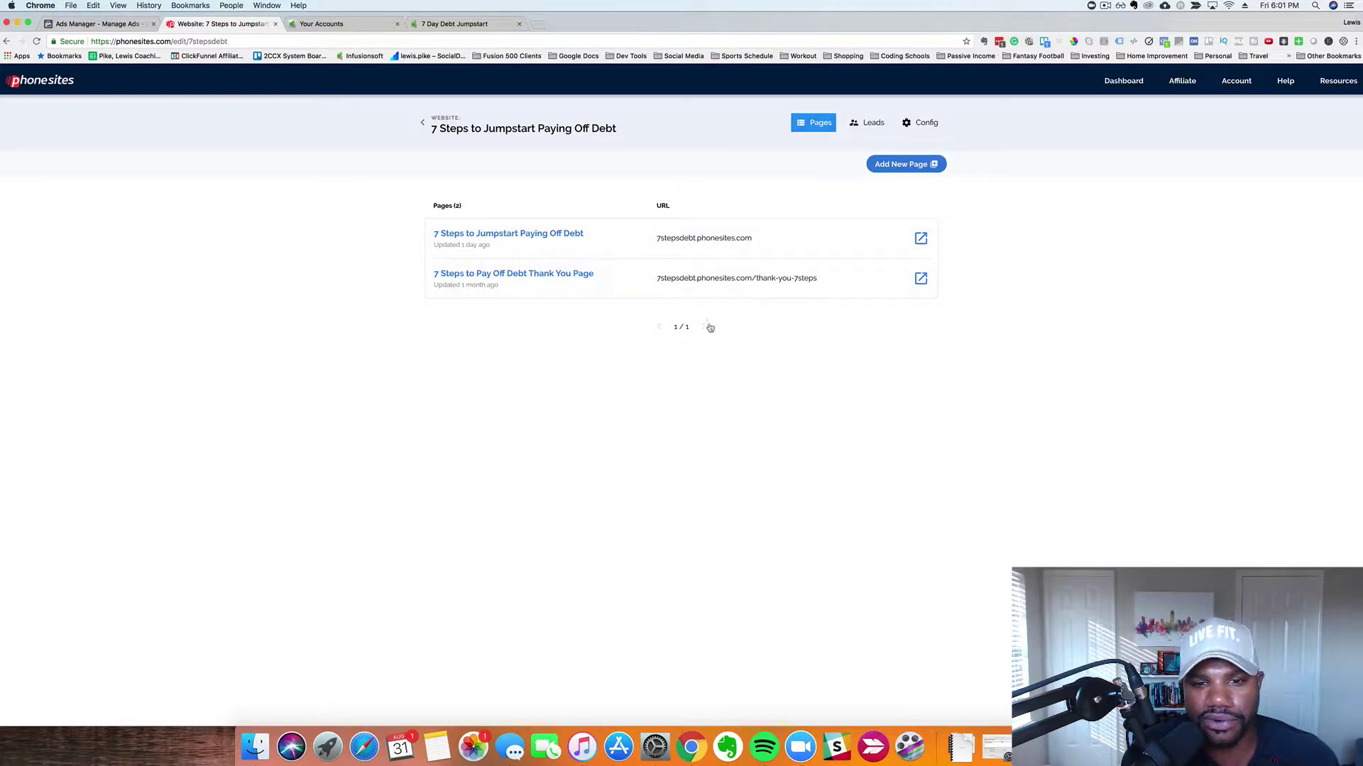
Open the "7 Steps to Jumpstart Paying Off Debt" page for editing and look over its design sections.
click(535, 235)
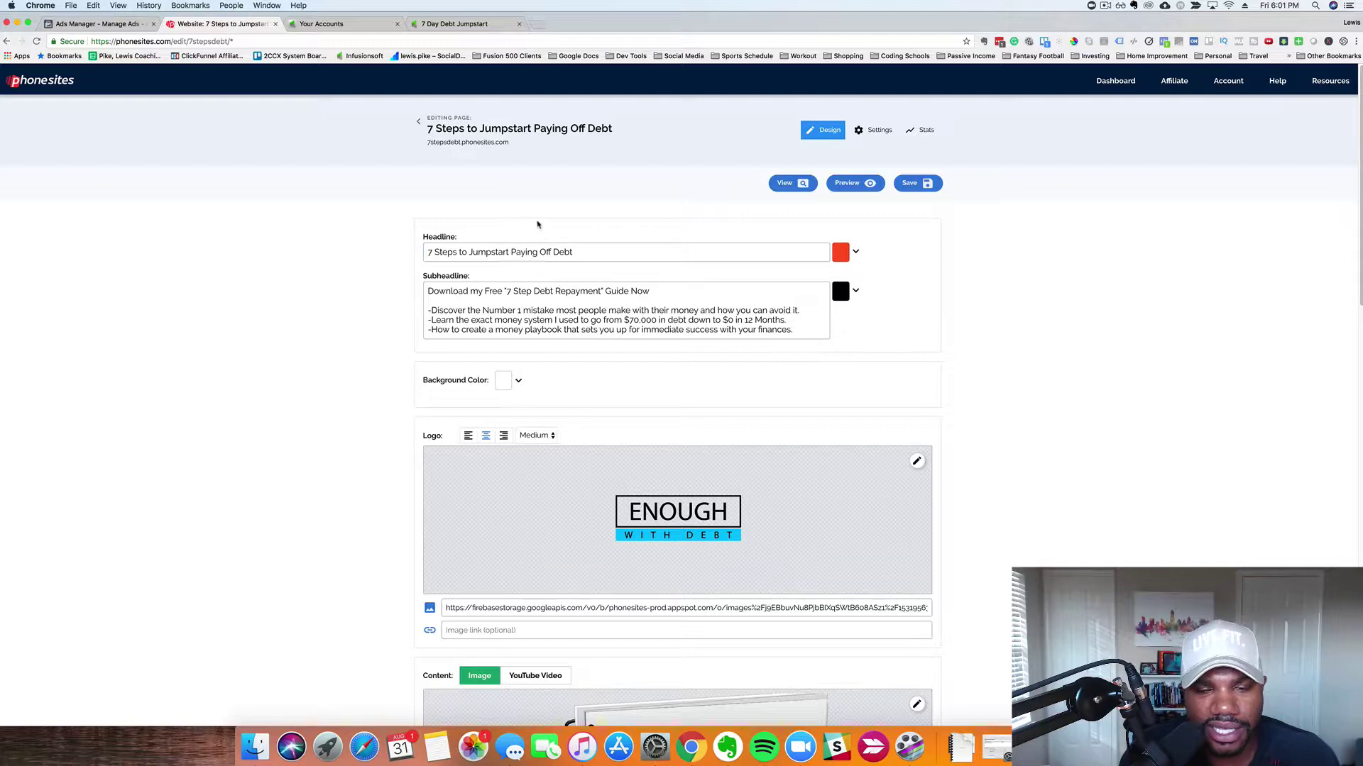
scroll(537, 225, down, 1)
scroll(537, 225, down, 5)
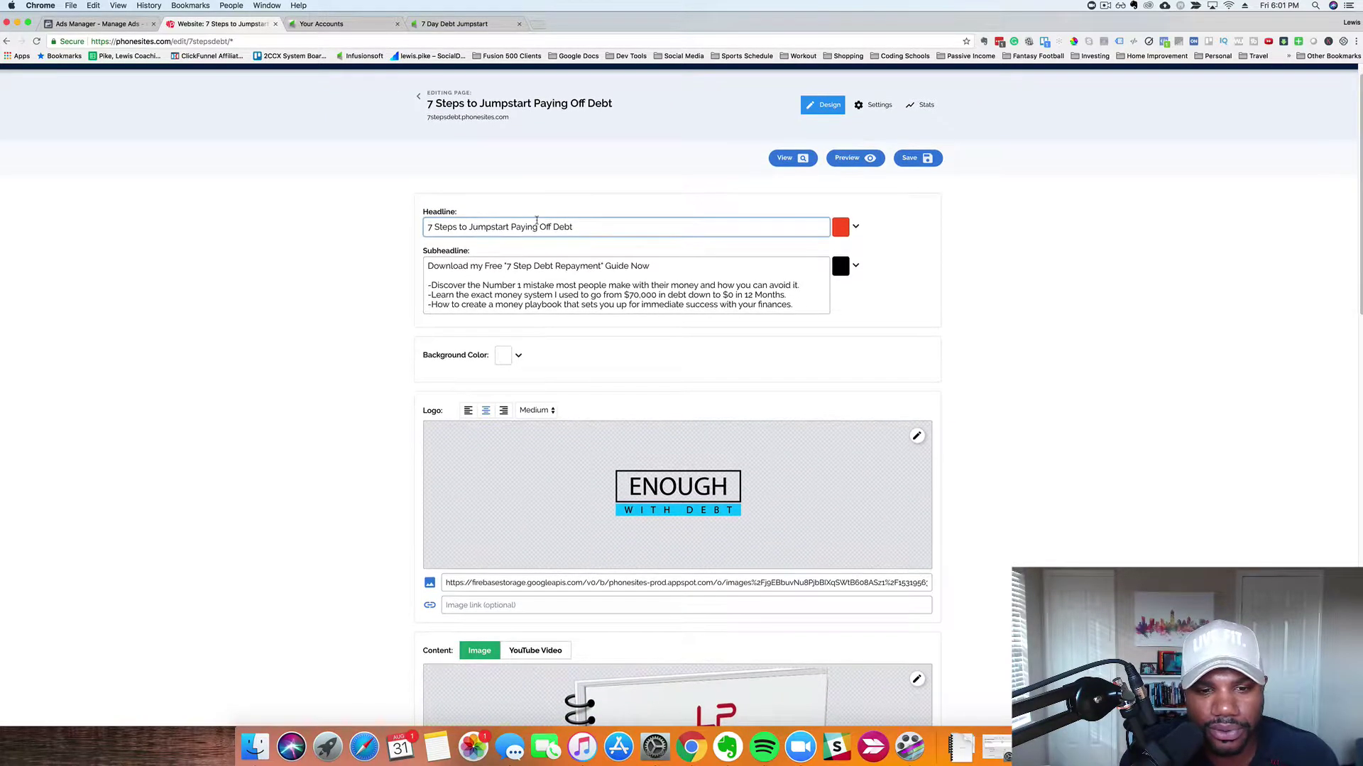
scroll(537, 224, down, 20)
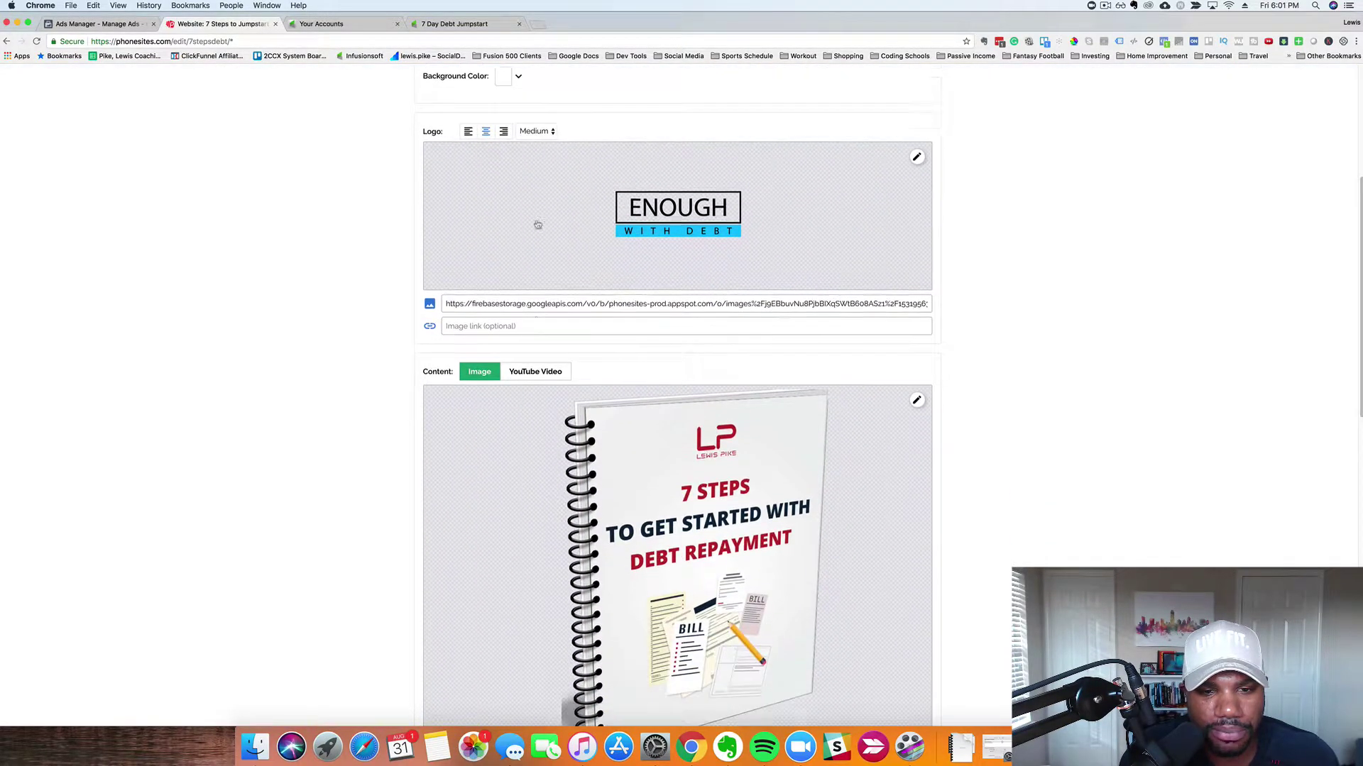
scroll(537, 225, down, 10)
scroll(537, 224, up, 20)
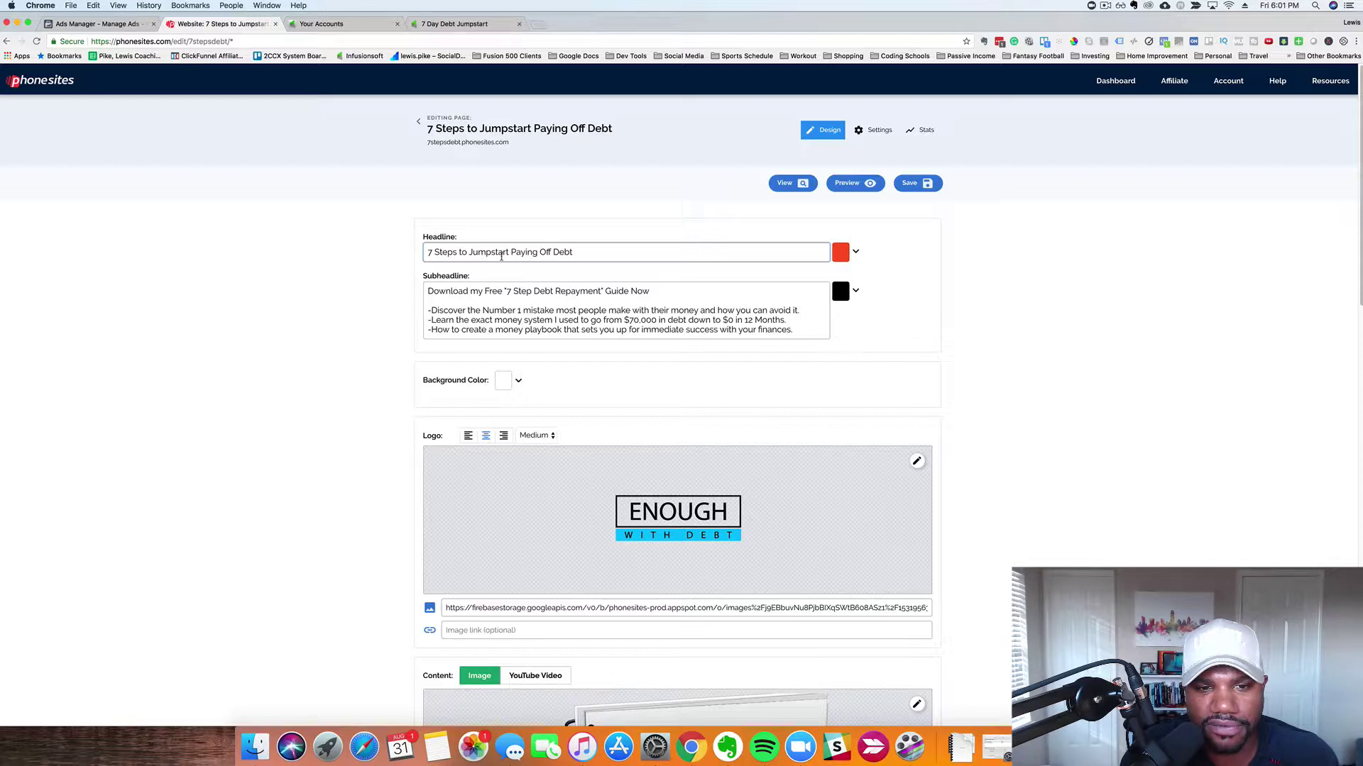
Review the page's headline and subheadline text, including the bullet points about the debt repayment guide.
click(551, 296)
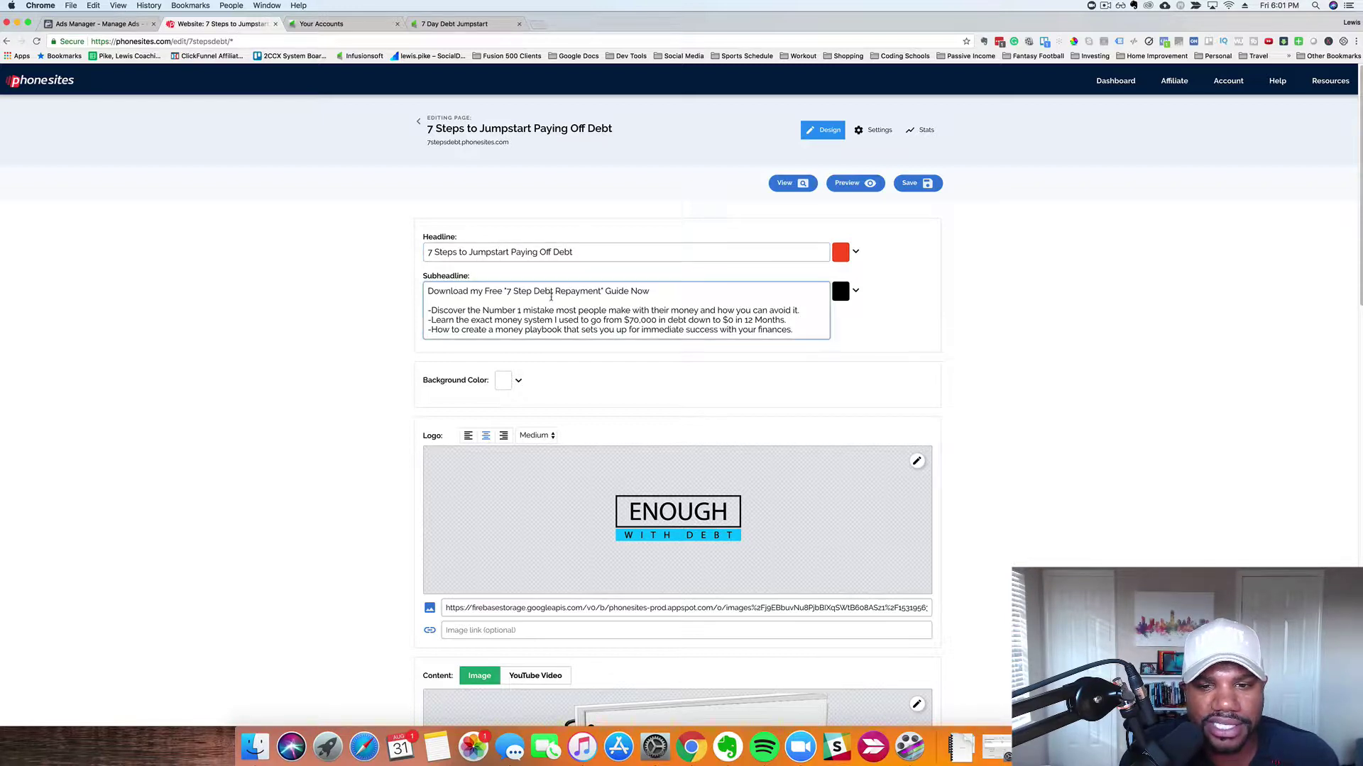
scroll(551, 296, down, 1)
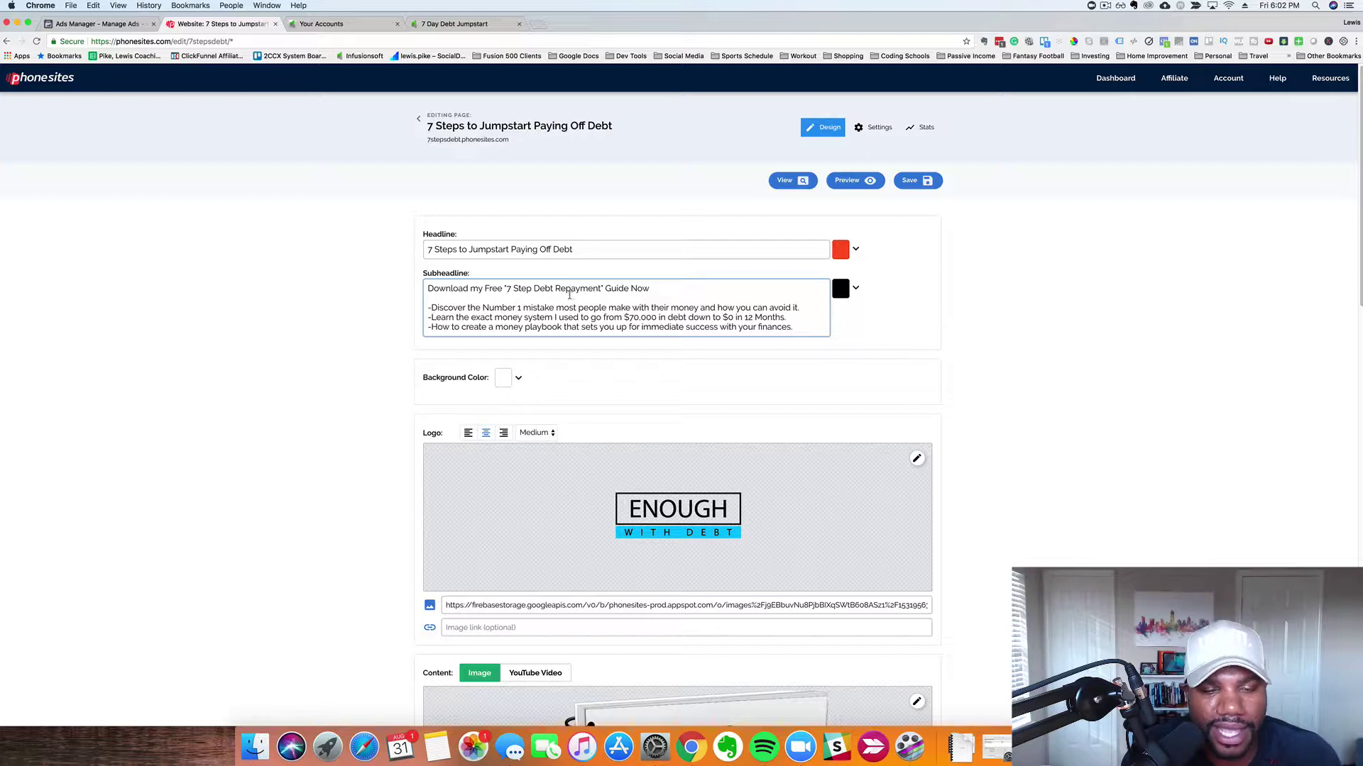
scroll(562, 329, down, 1)
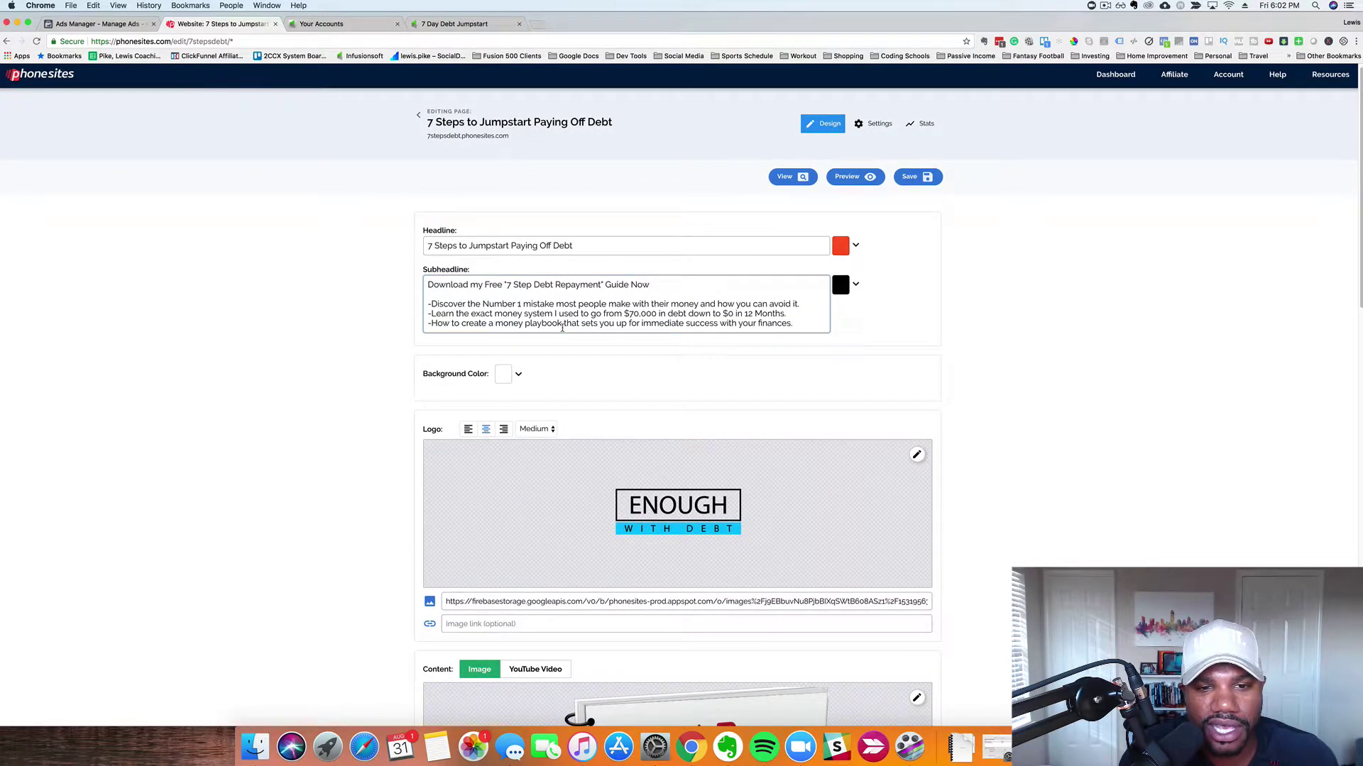
scroll(562, 329, up, 1)
click(567, 248)
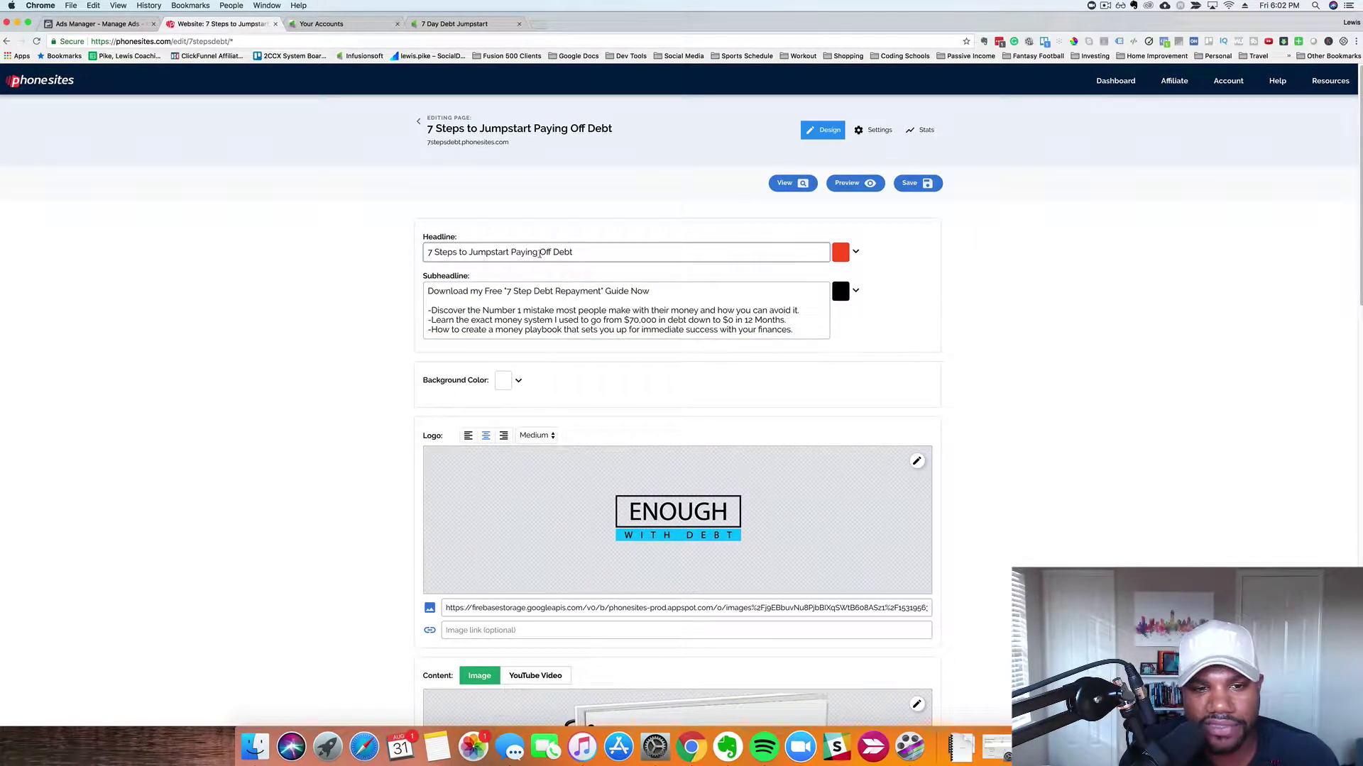
click(557, 328)
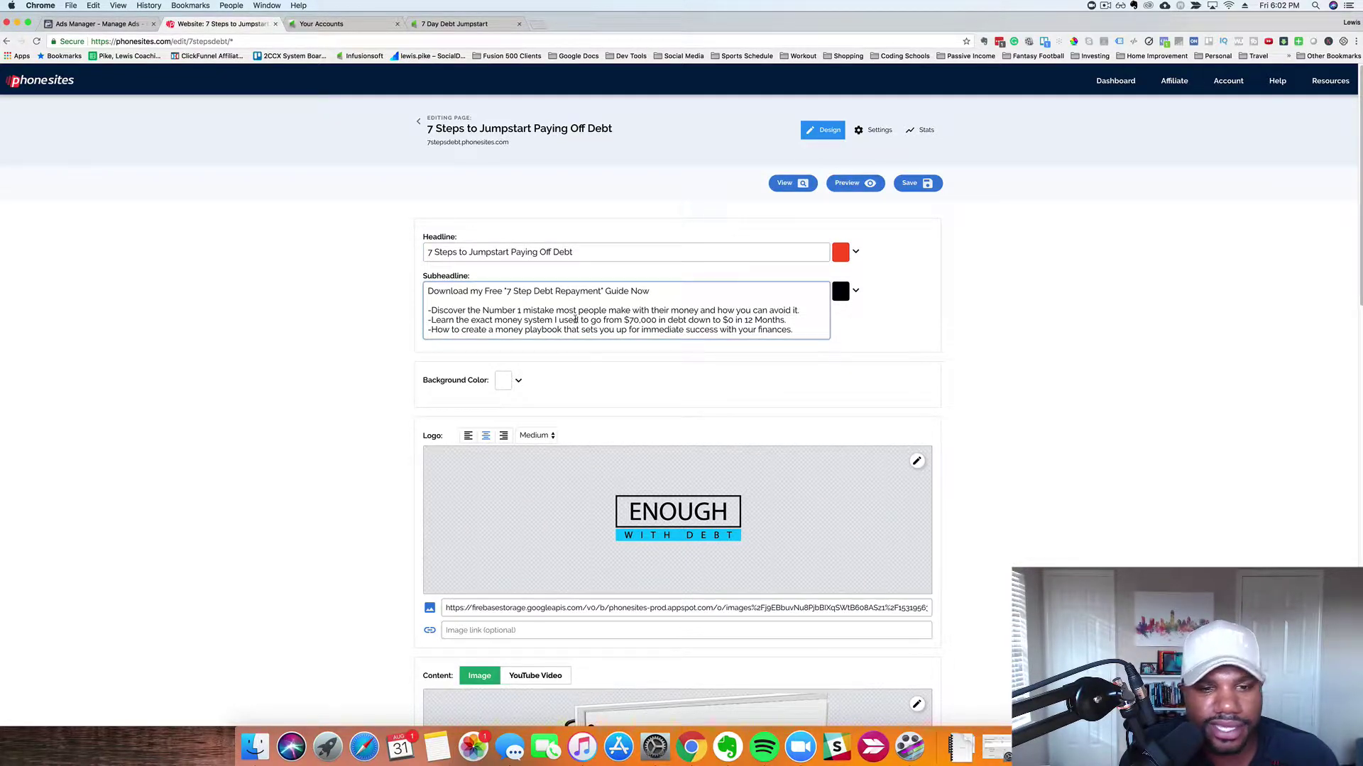
Examine the page's background color, logo and content image of the debt repayment guide.
scroll(568, 334, down, 1)
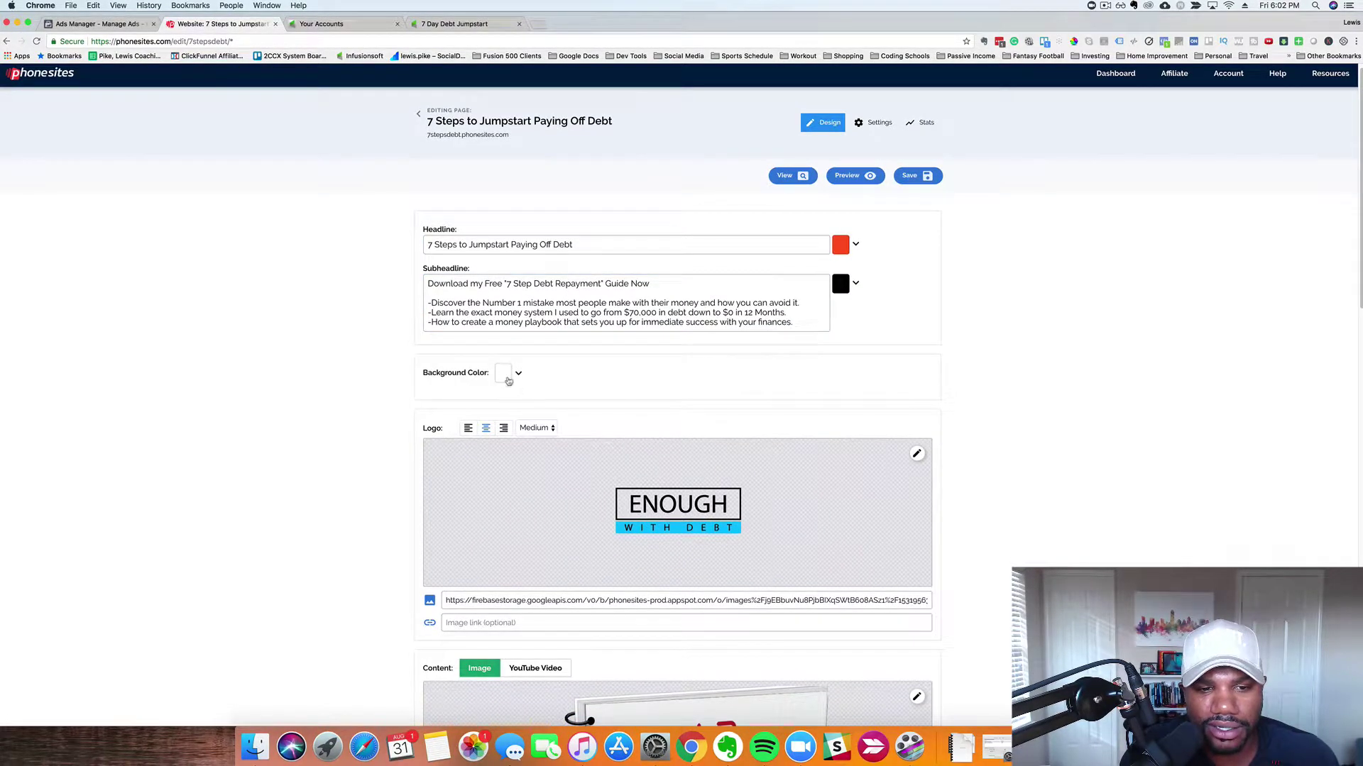
scroll(540, 373, down, 4)
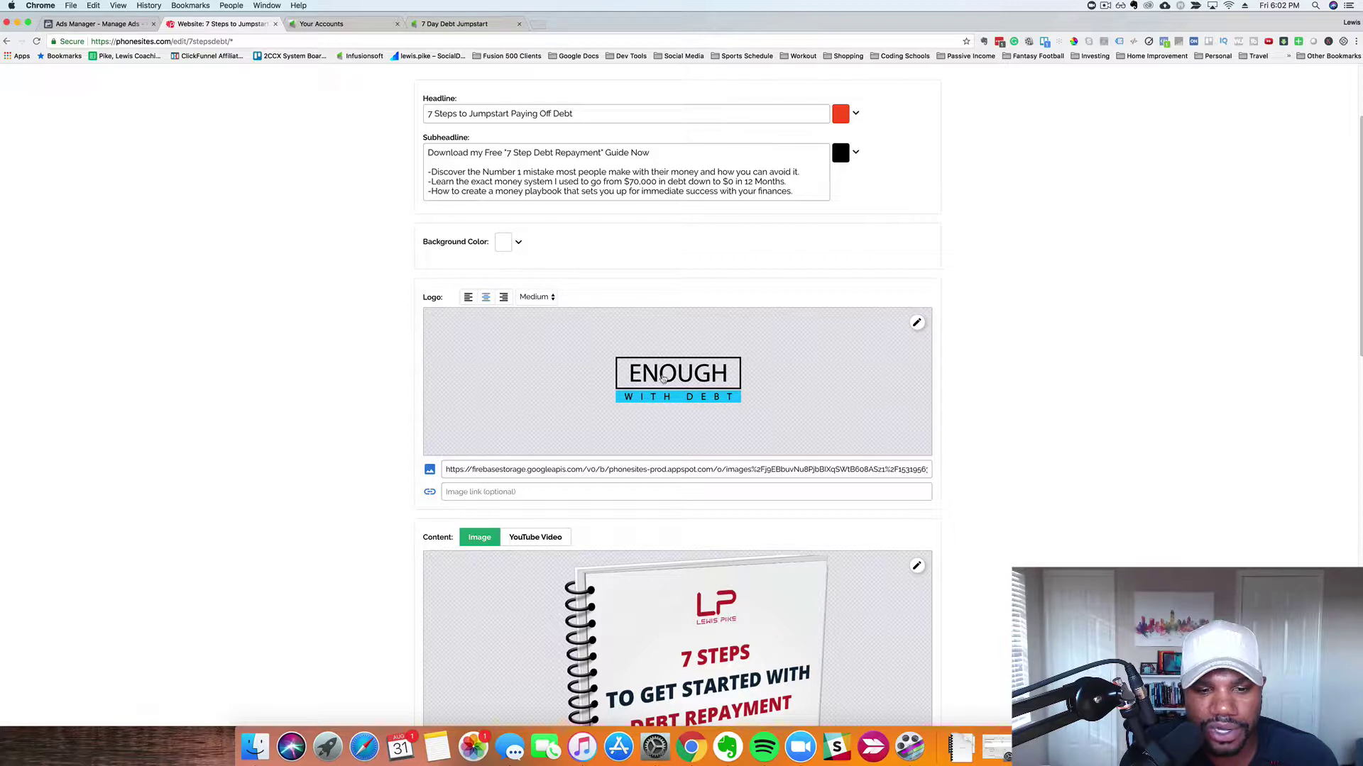
scroll(662, 378, down, 8)
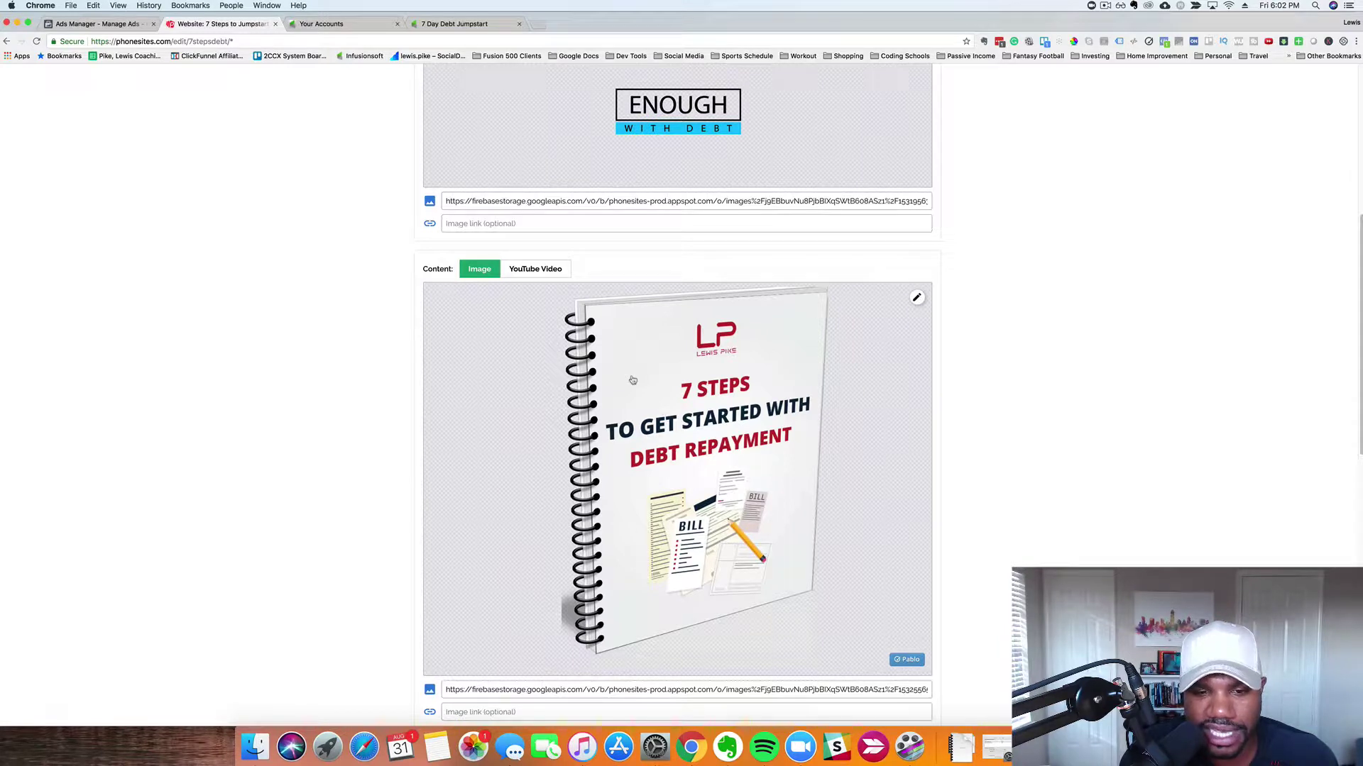
scroll(583, 431, up, 1)
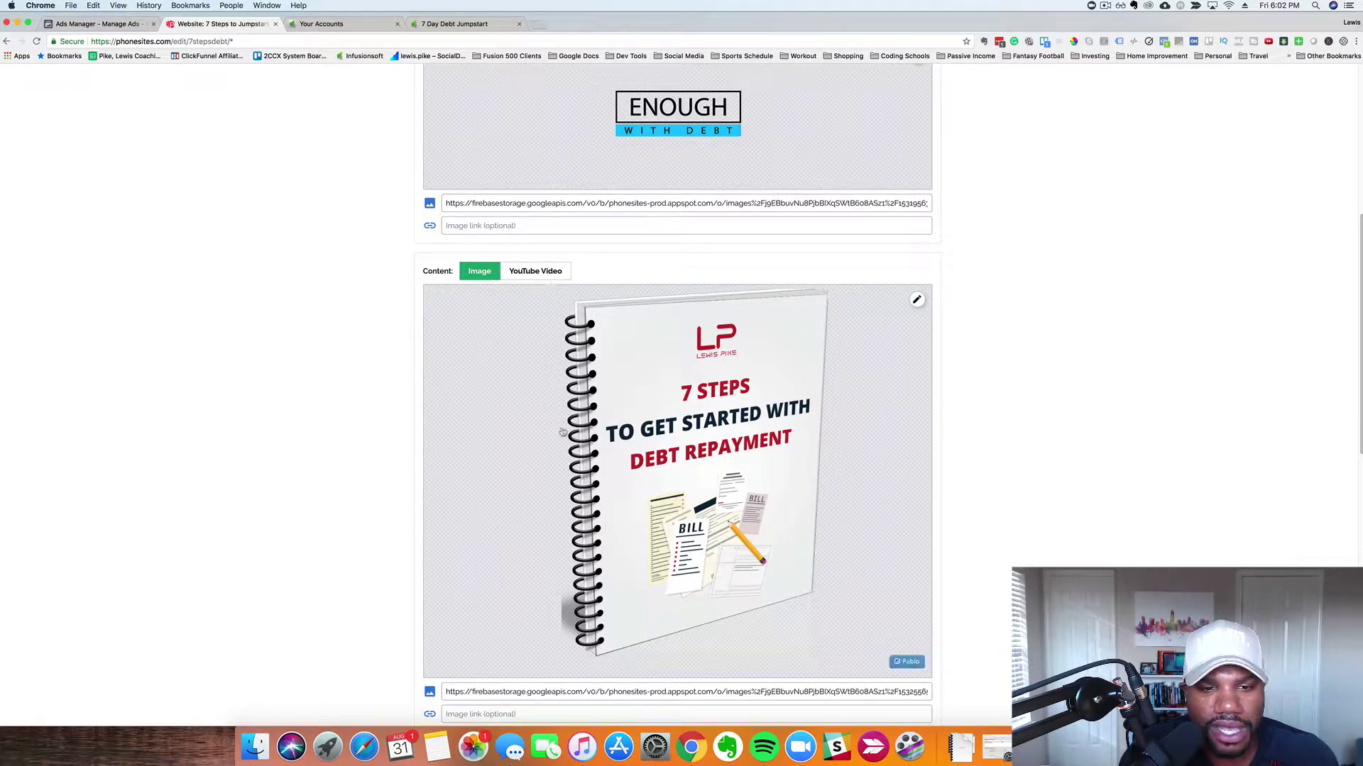
scroll(570, 424, down, 3)
scroll(570, 424, down, 4)
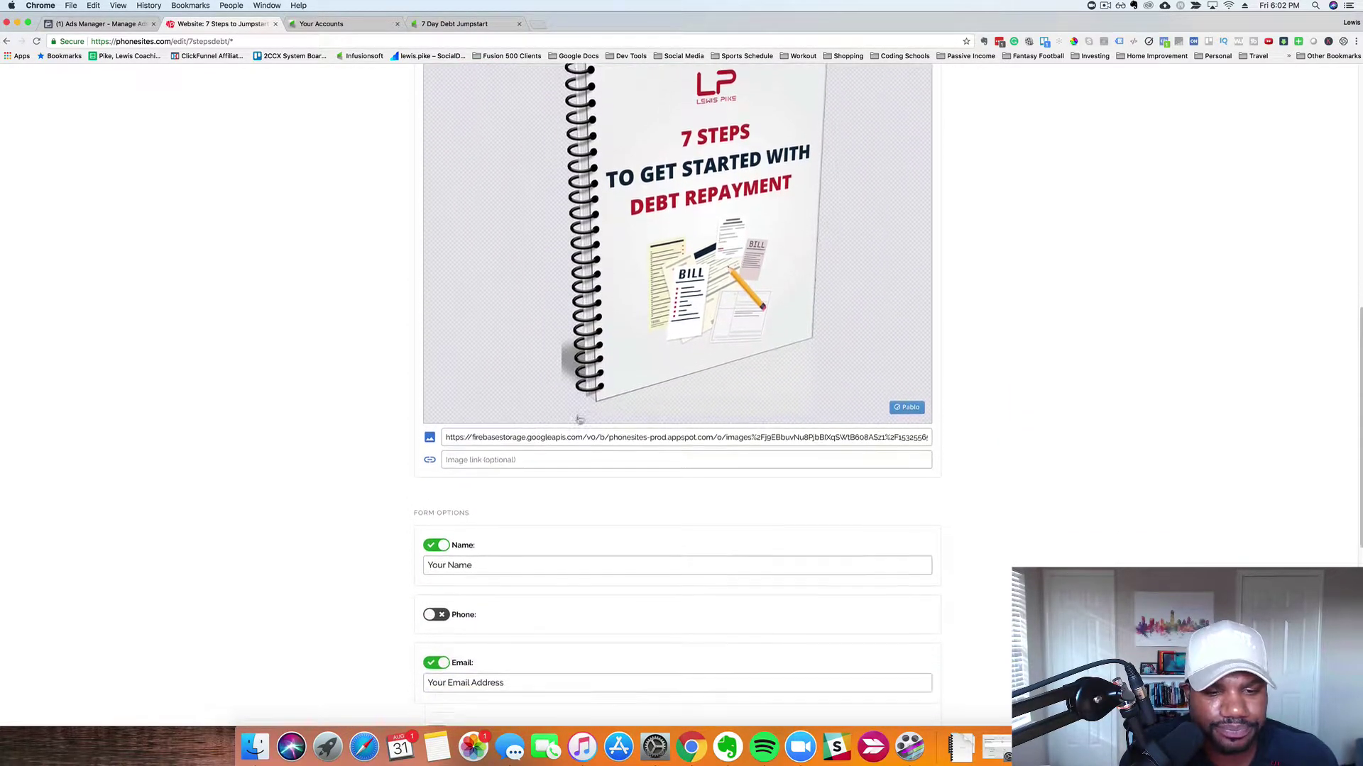
Examine the form options for name, phone, email and address, plus the button's text and color settings.
scroll(623, 401, down, 3)
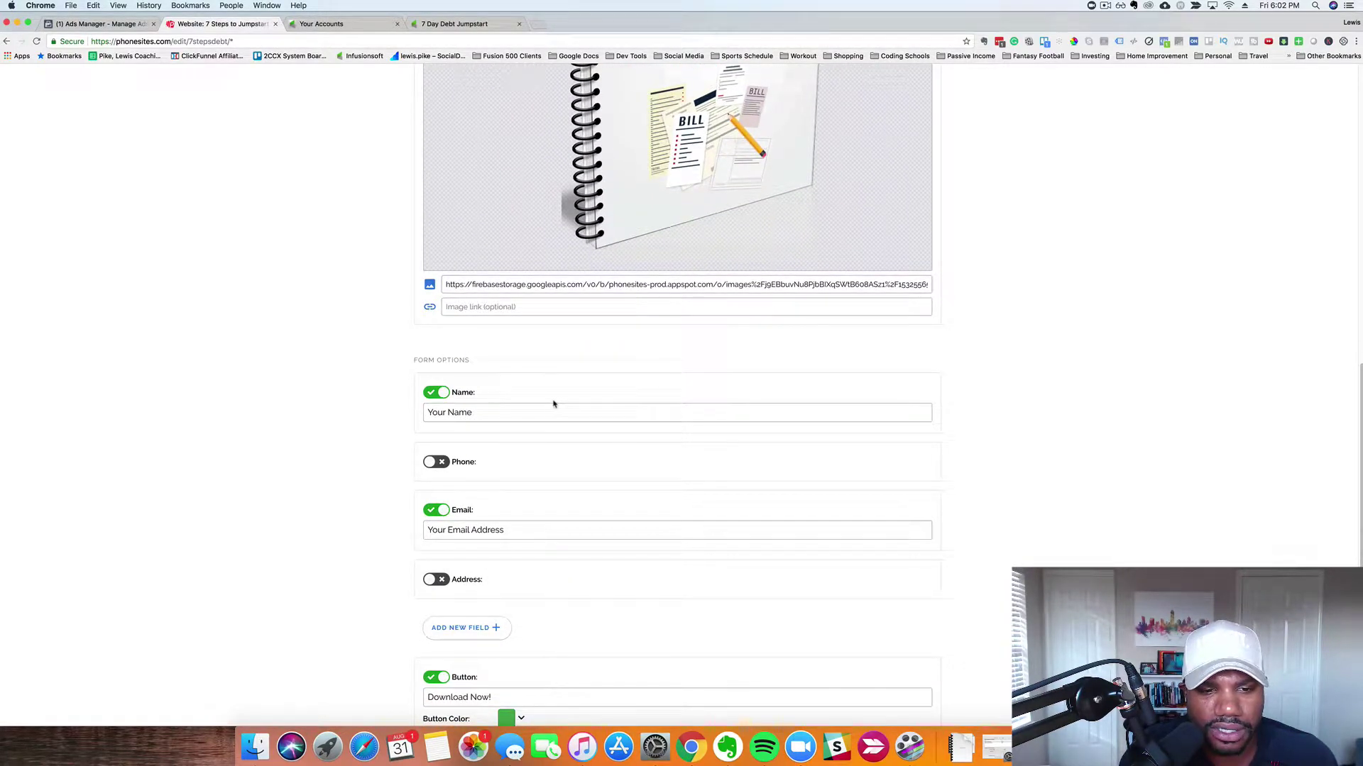
click(518, 413)
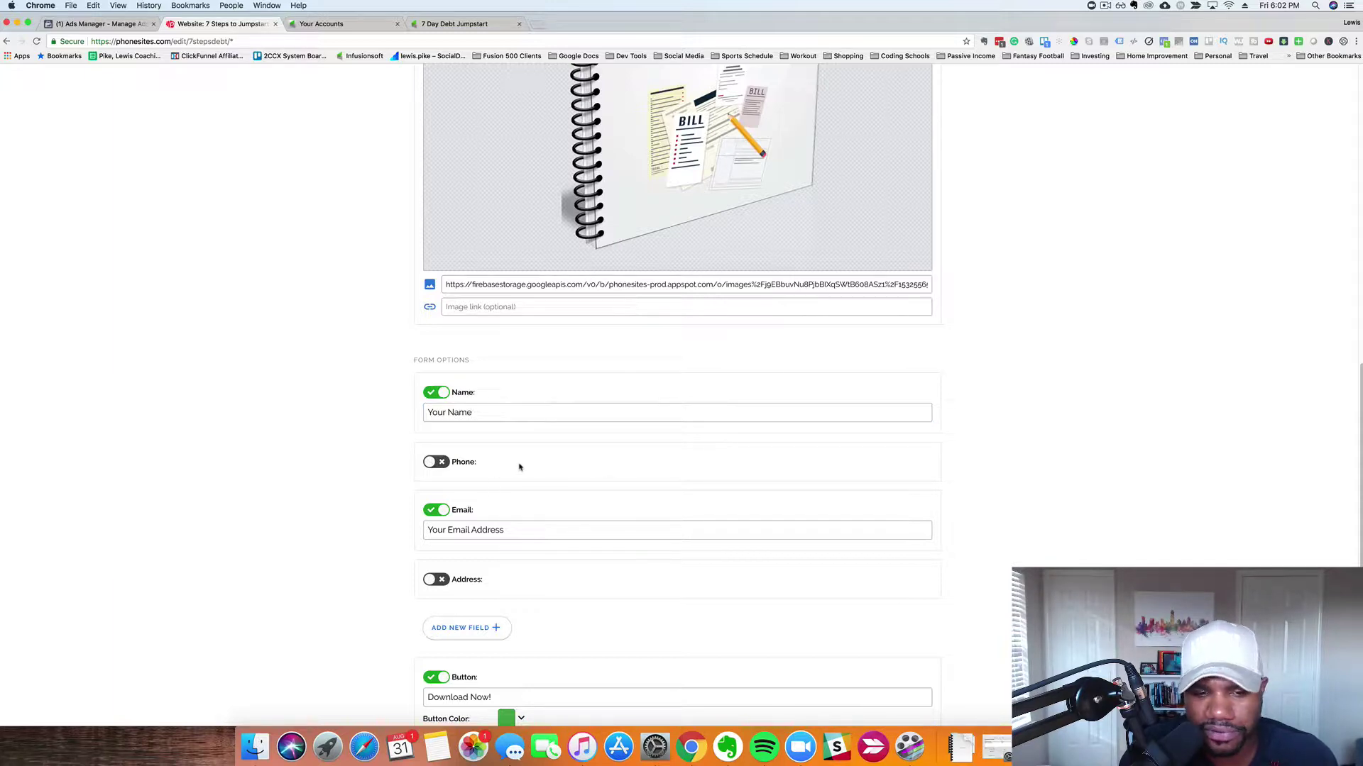
scroll(518, 467, down, 3)
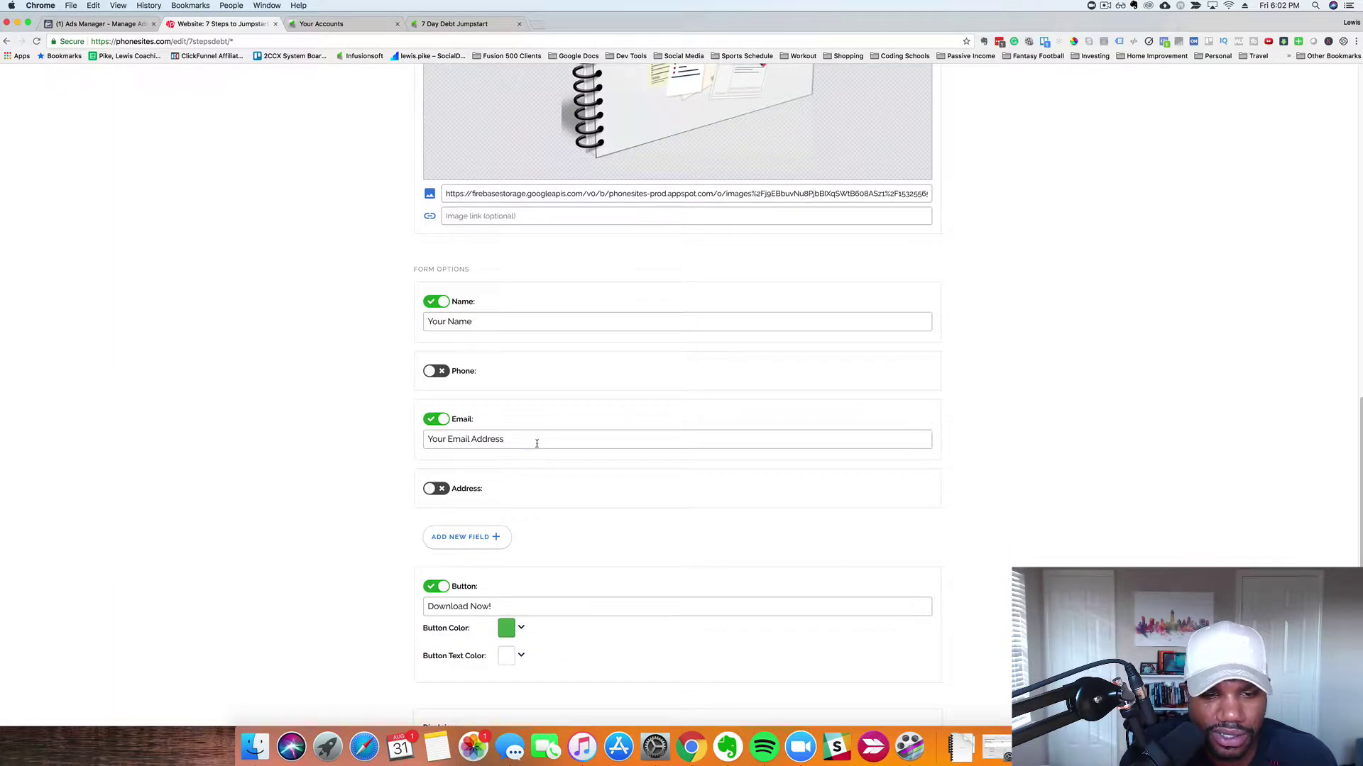
scroll(526, 444, down, 1)
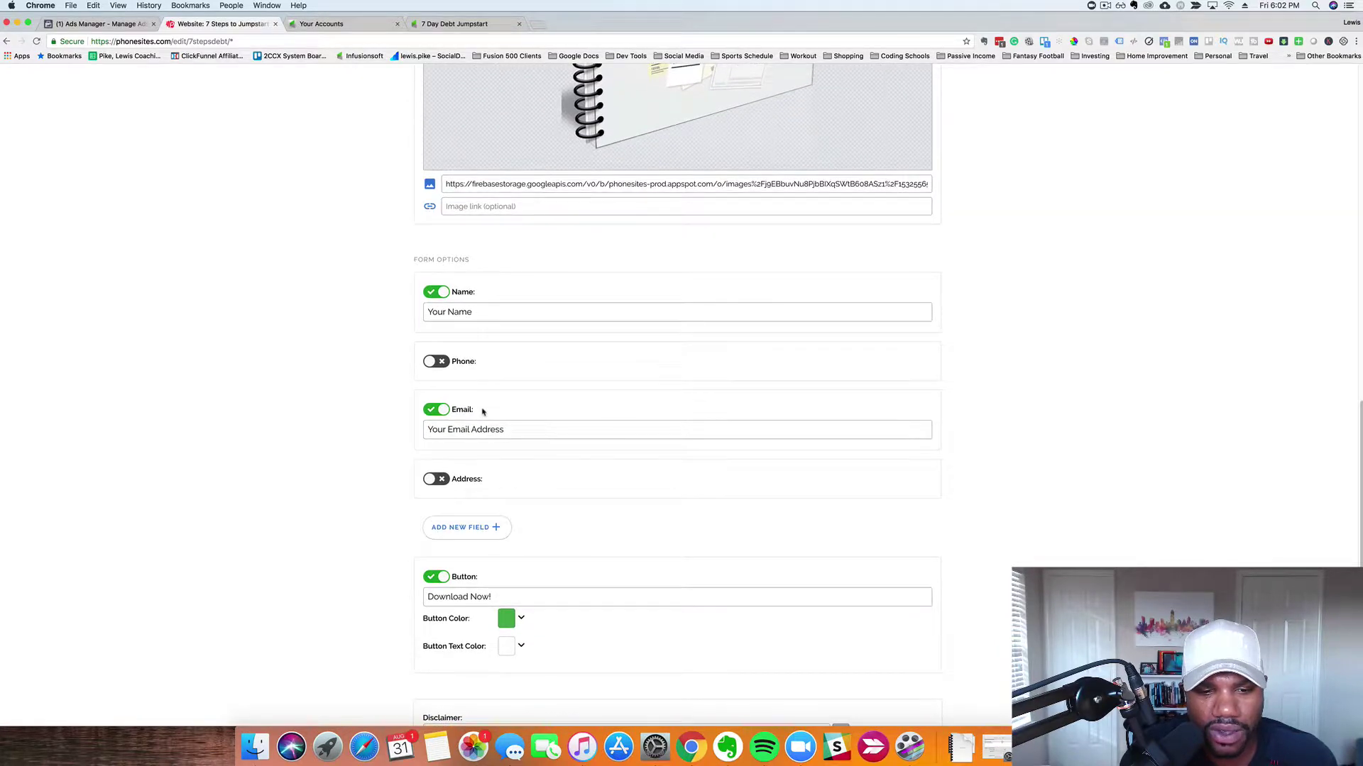
scroll(481, 410, down, 2)
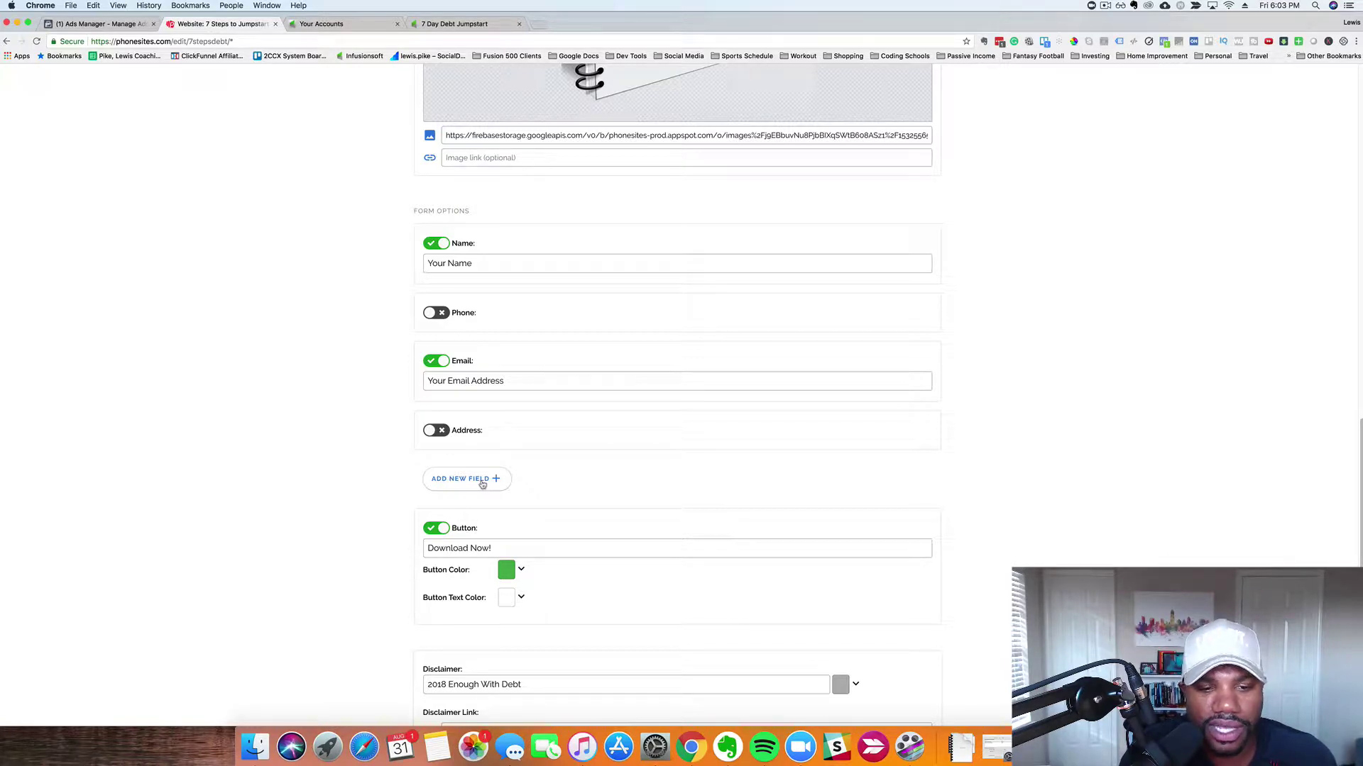
scroll(569, 475, down, 3)
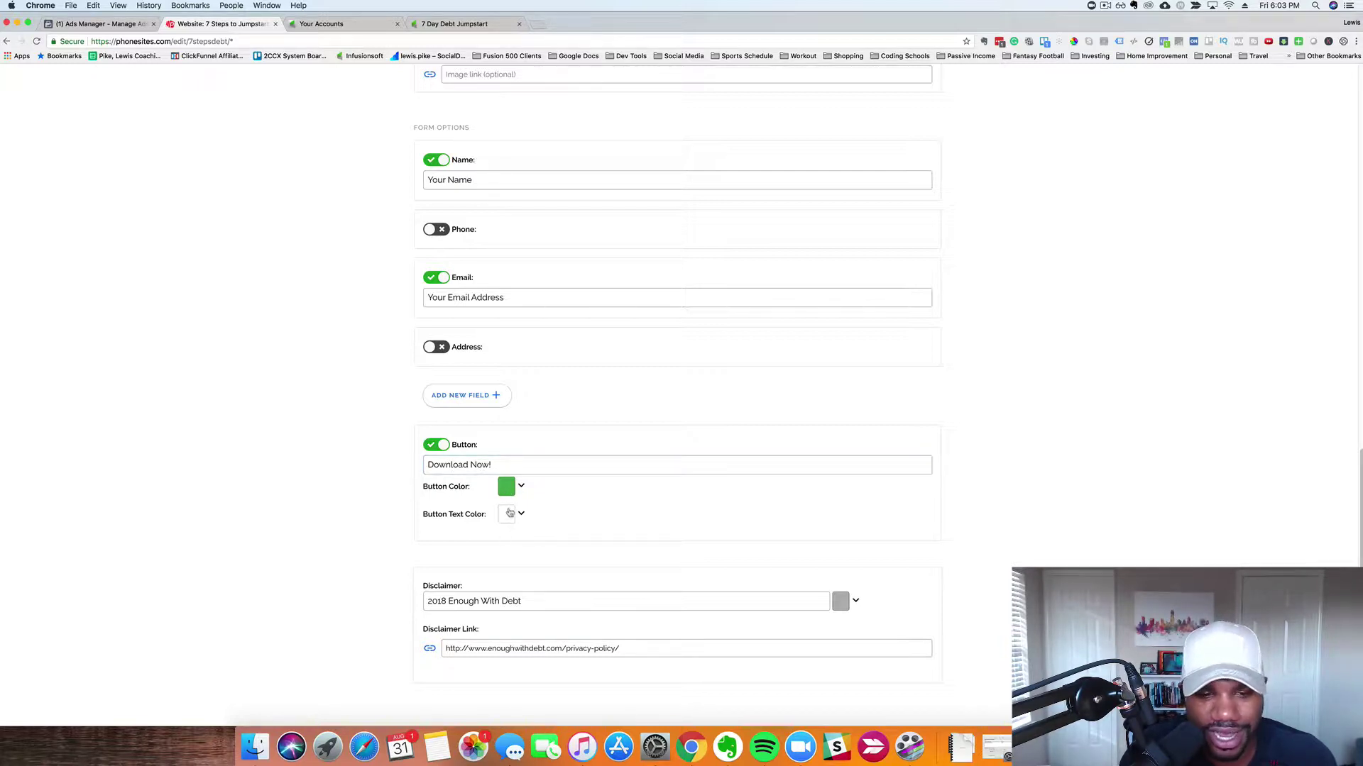
scroll(567, 499, down, 1)
scroll(567, 498, down, 1)
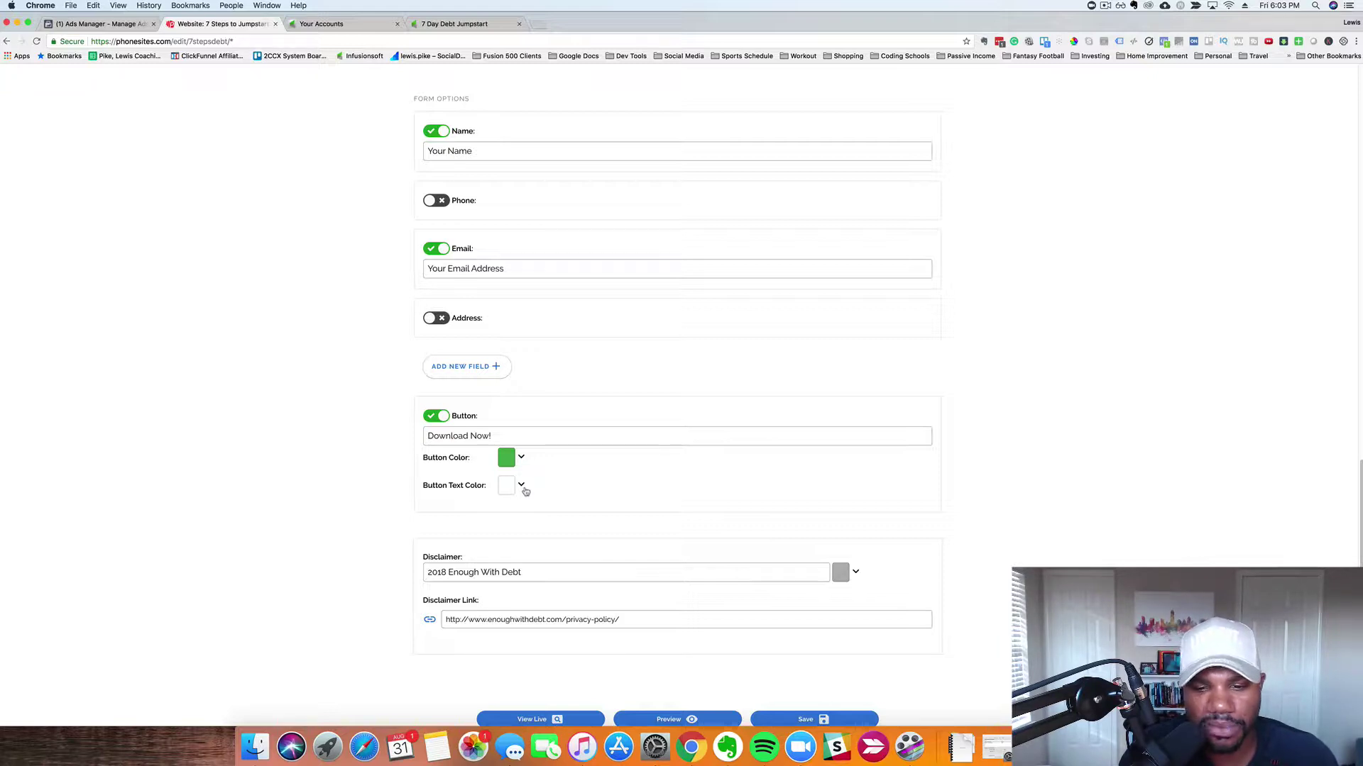
scroll(526, 490, down, 2)
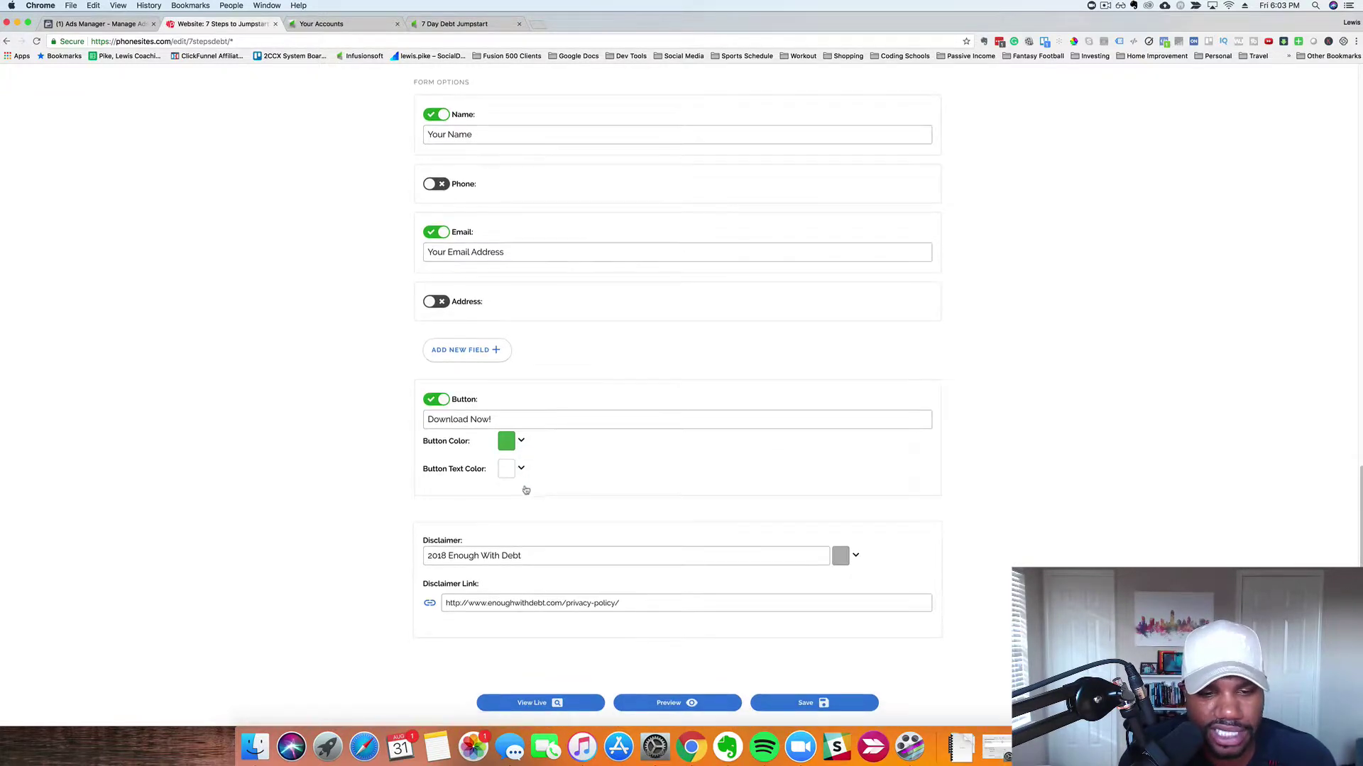
scroll(527, 488, down, 3)
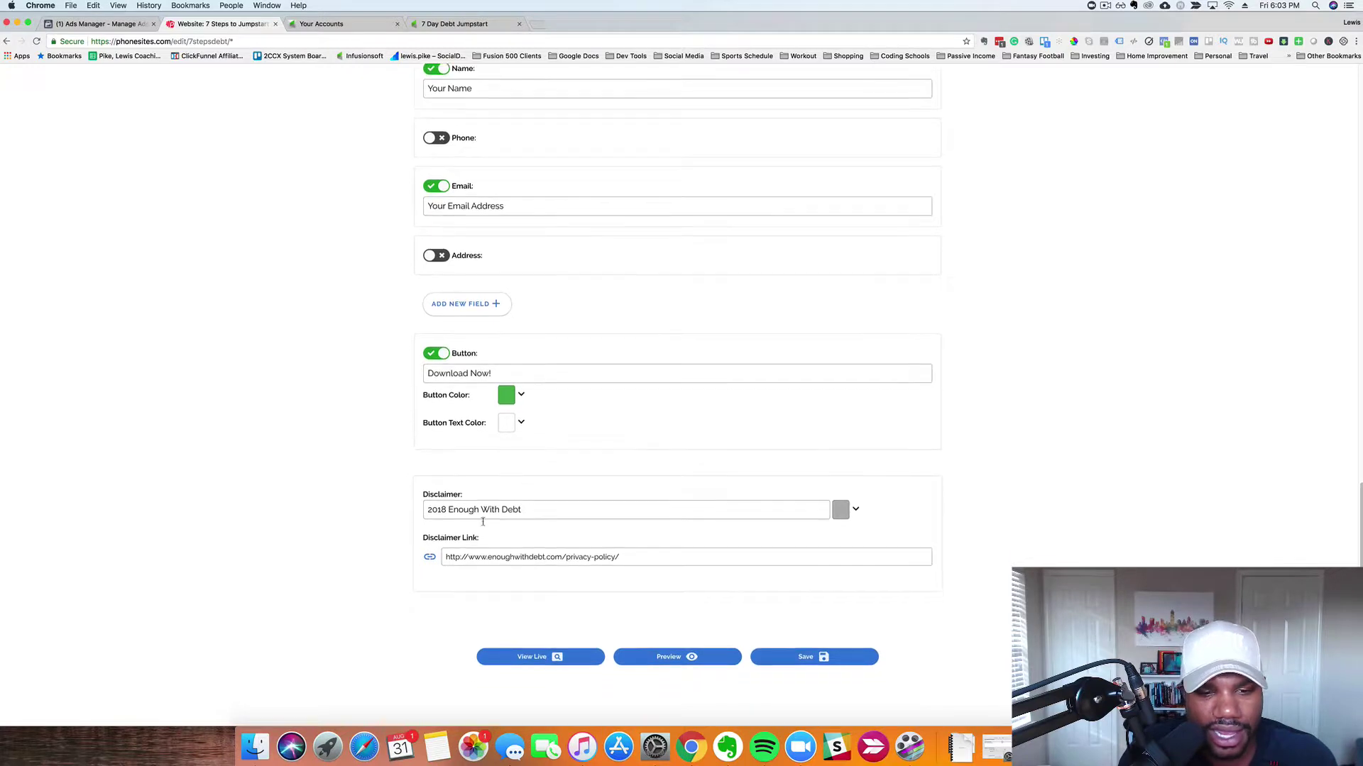
Check the disclaimer text and the privacy policy link used for it.
click(485, 512)
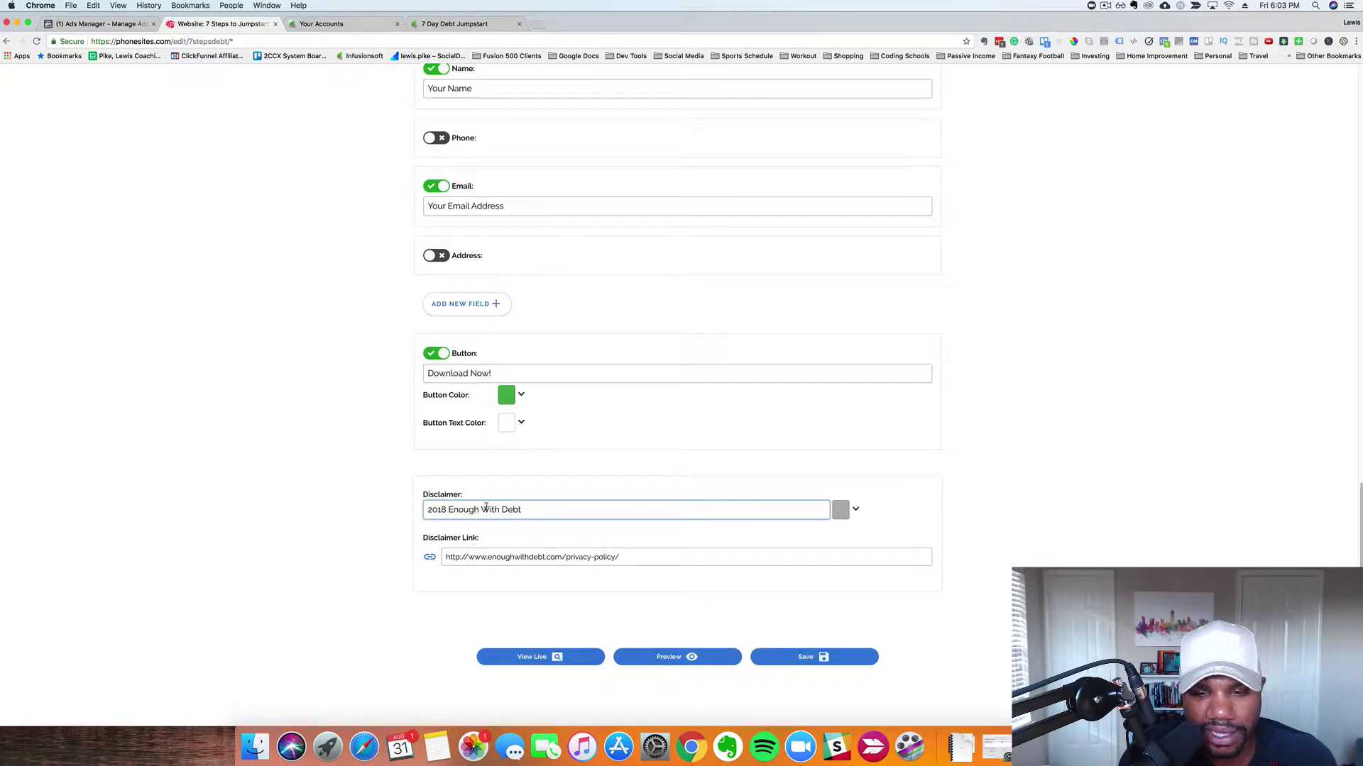
click(486, 558)
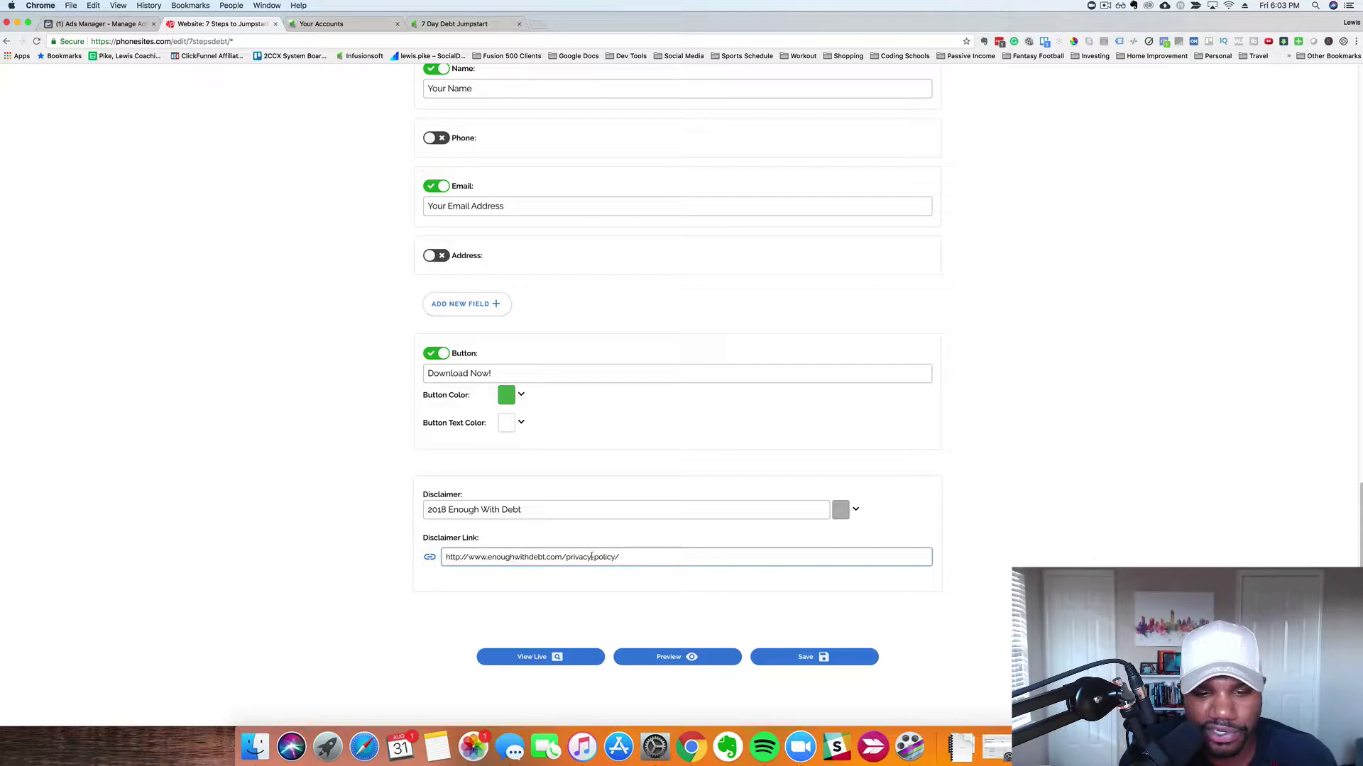
scroll(593, 557, down, 1)
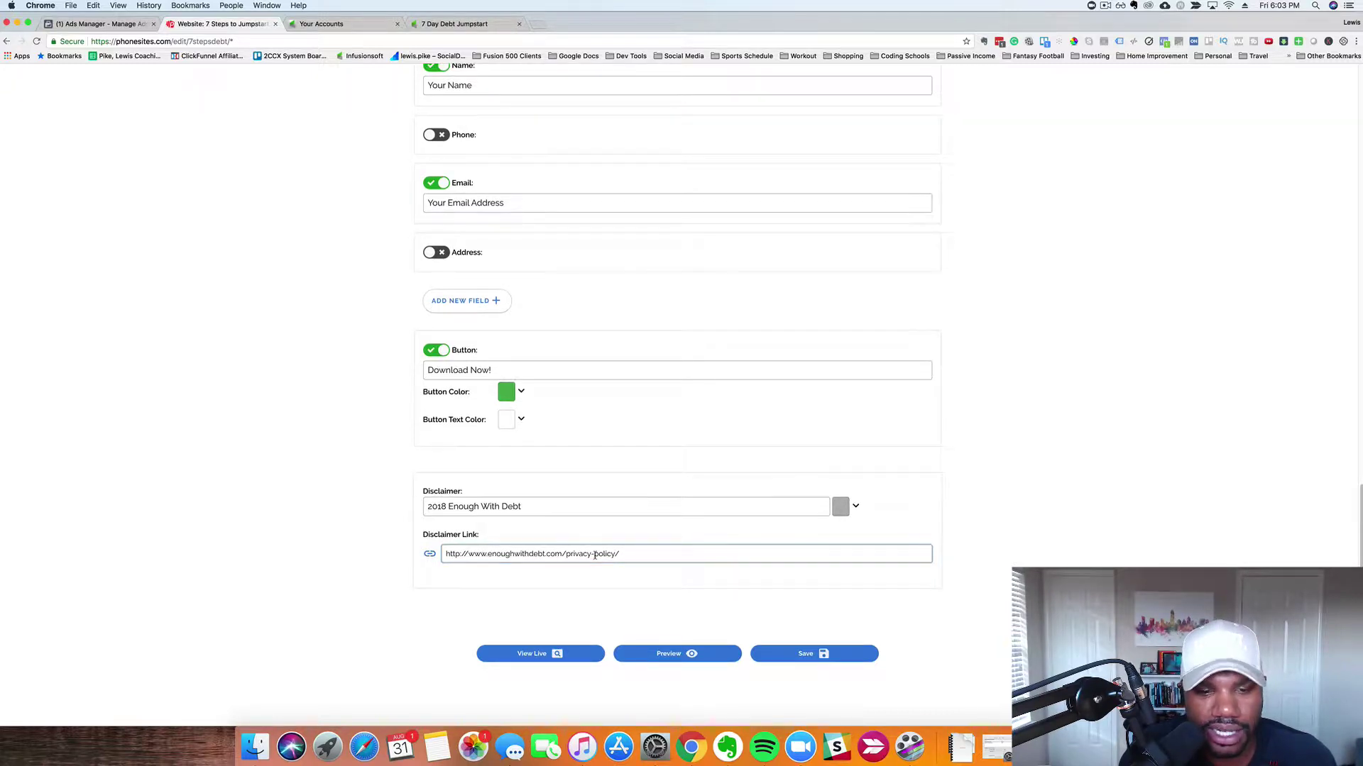
scroll(594, 555, up, 15)
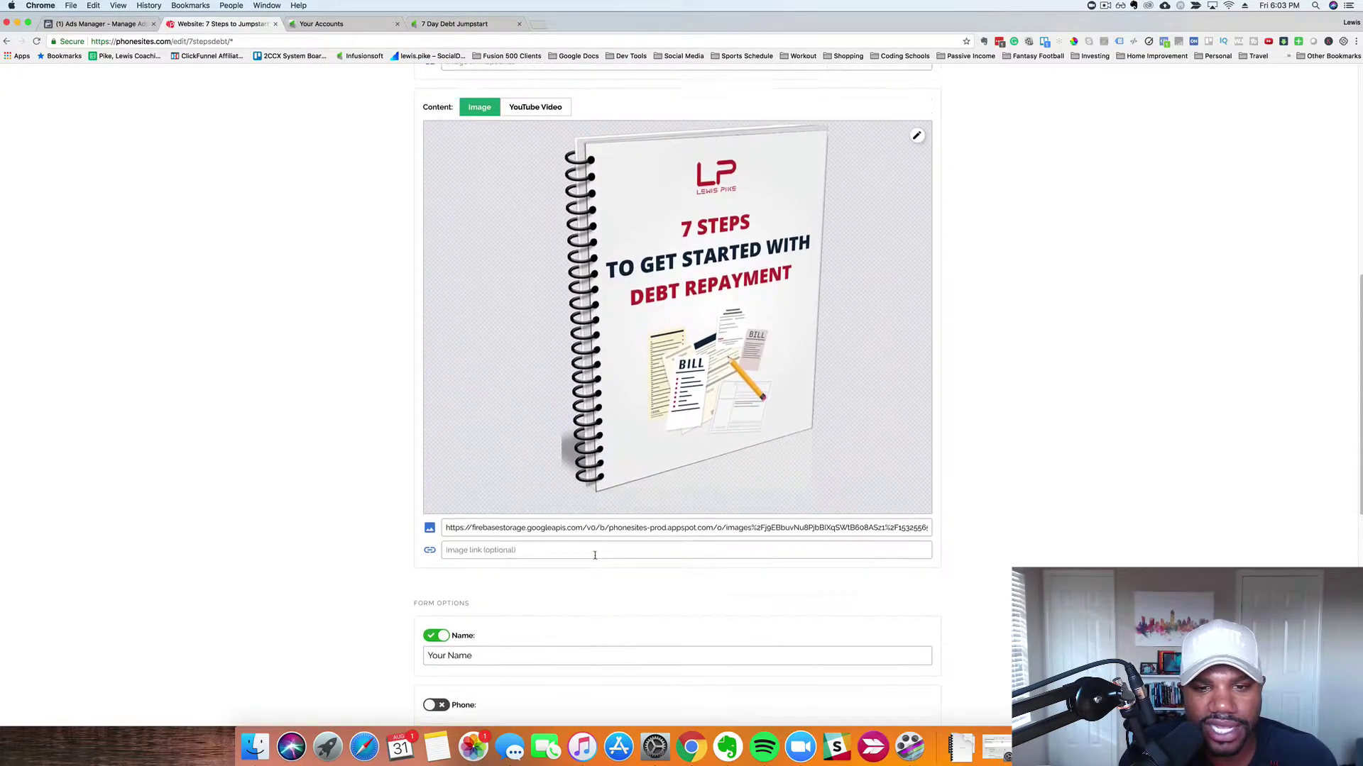
scroll(597, 559, up, 5)
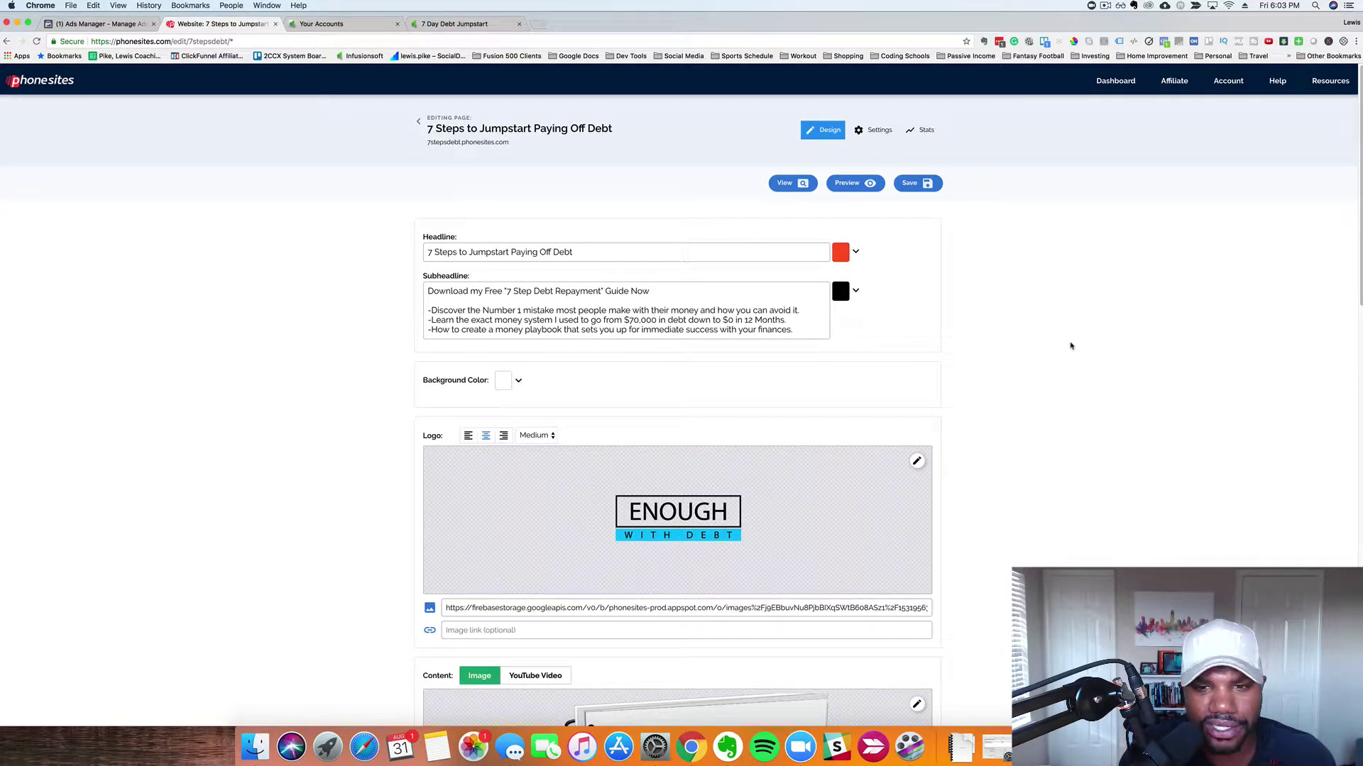
View the live landing page from logo to opt-in form, and return to the website's list of pages.
click(802, 185)
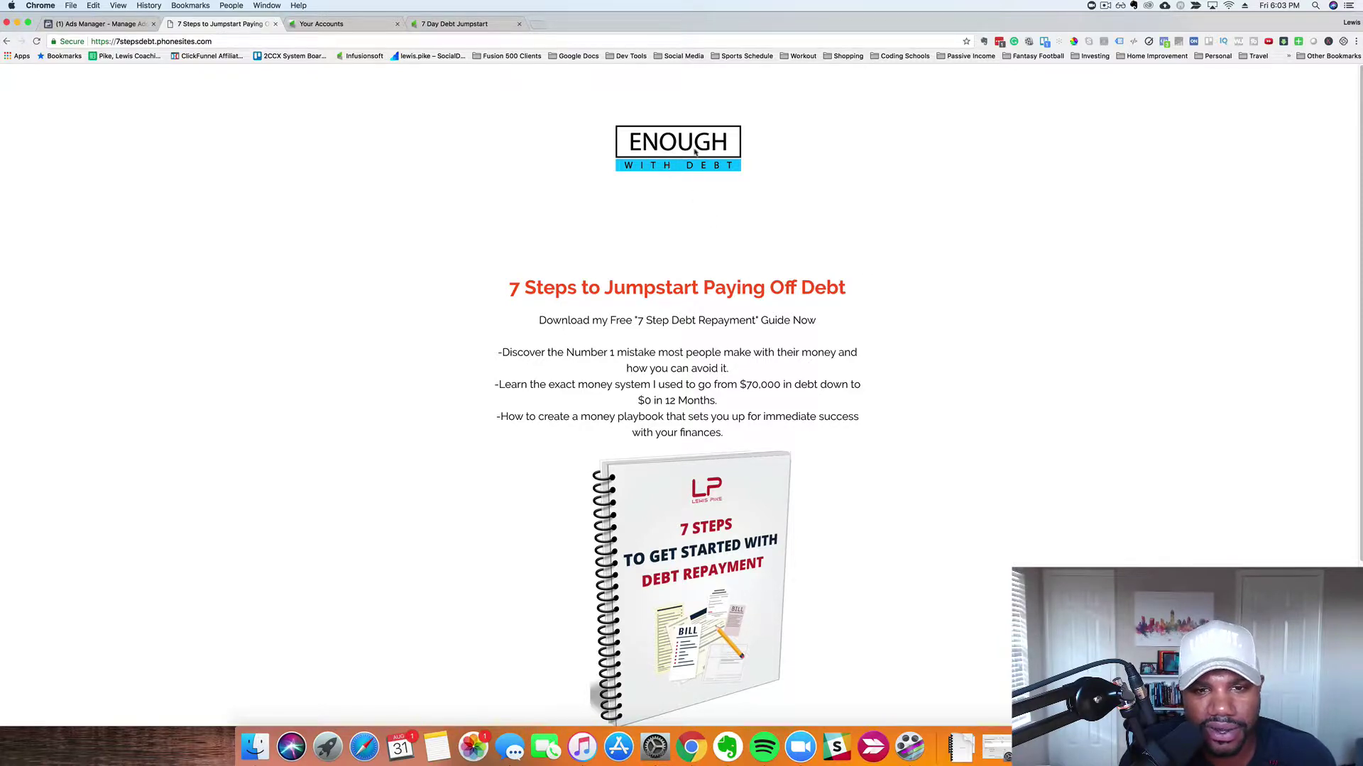
scroll(694, 149, down, 3)
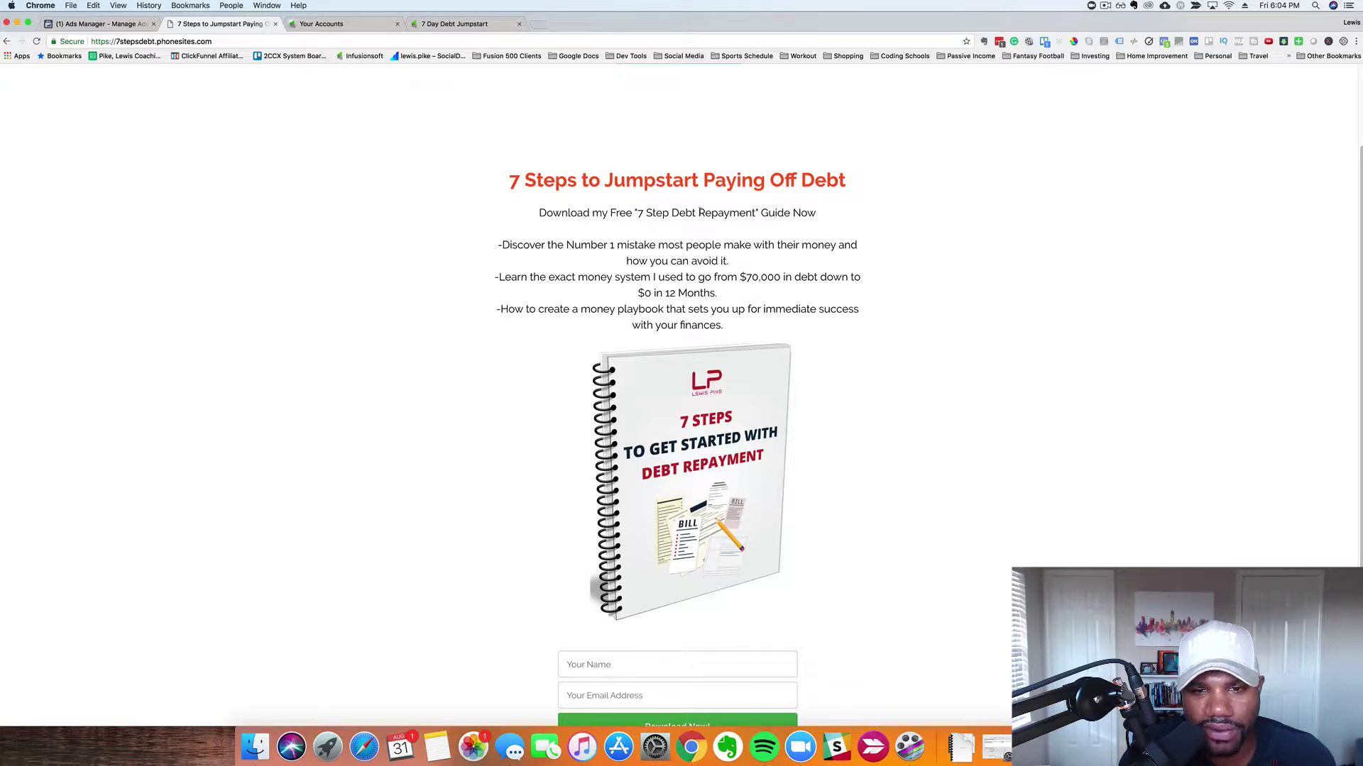
scroll(667, 235, down, 1)
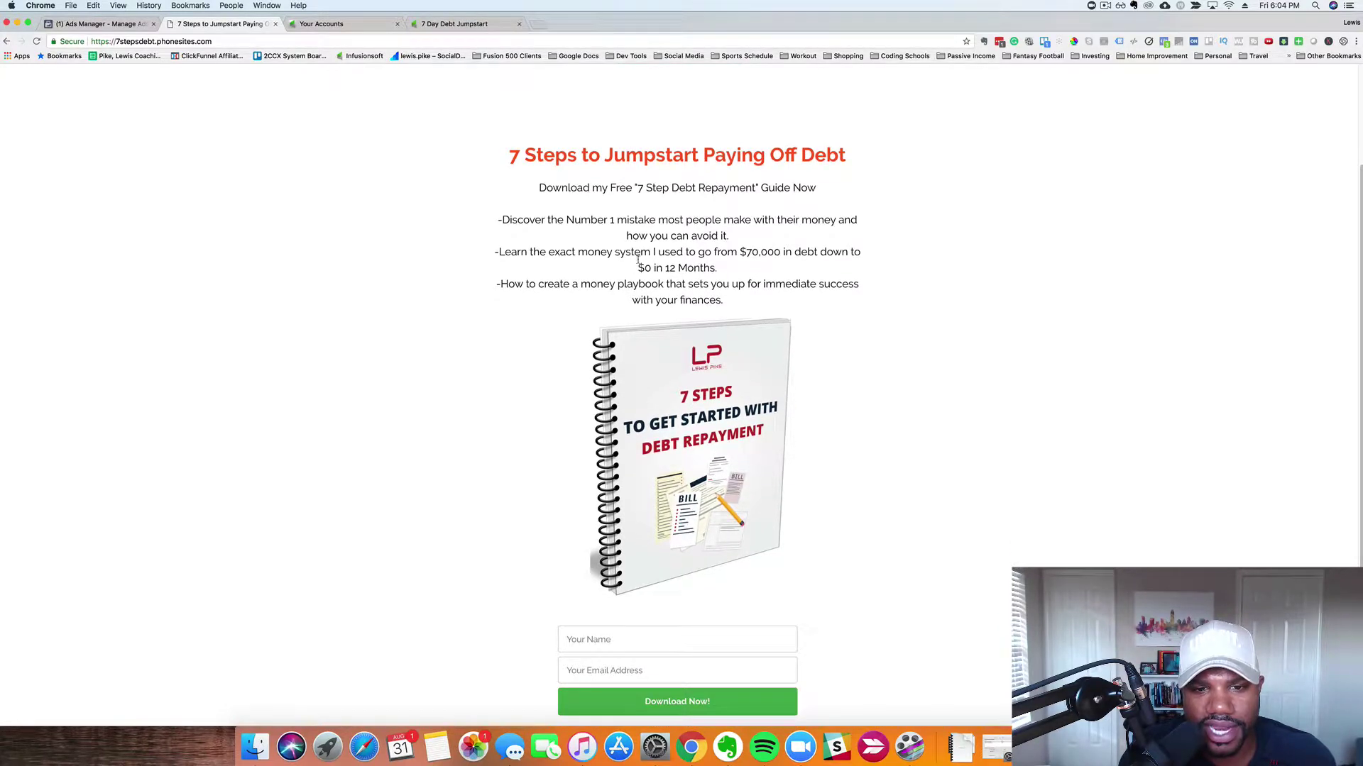
scroll(642, 250, down, 1)
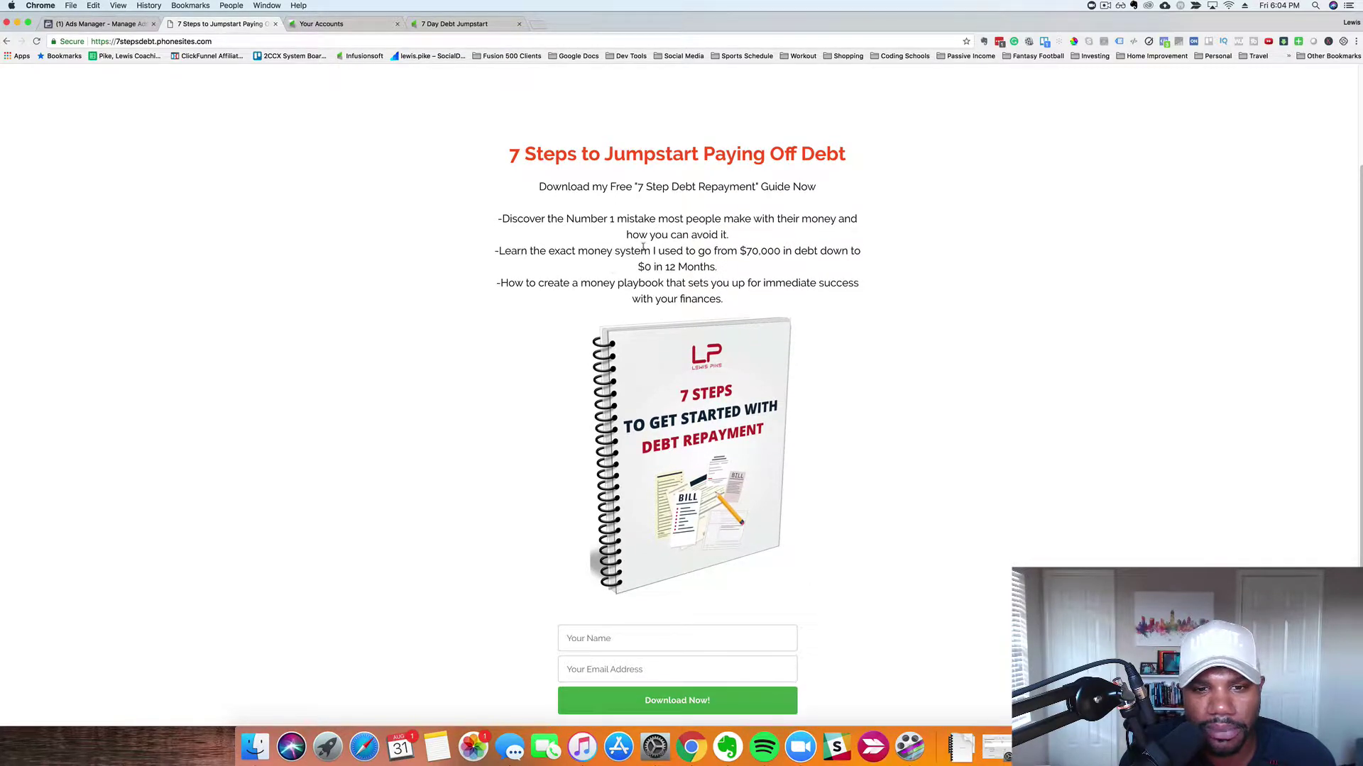
scroll(642, 250, down, 3)
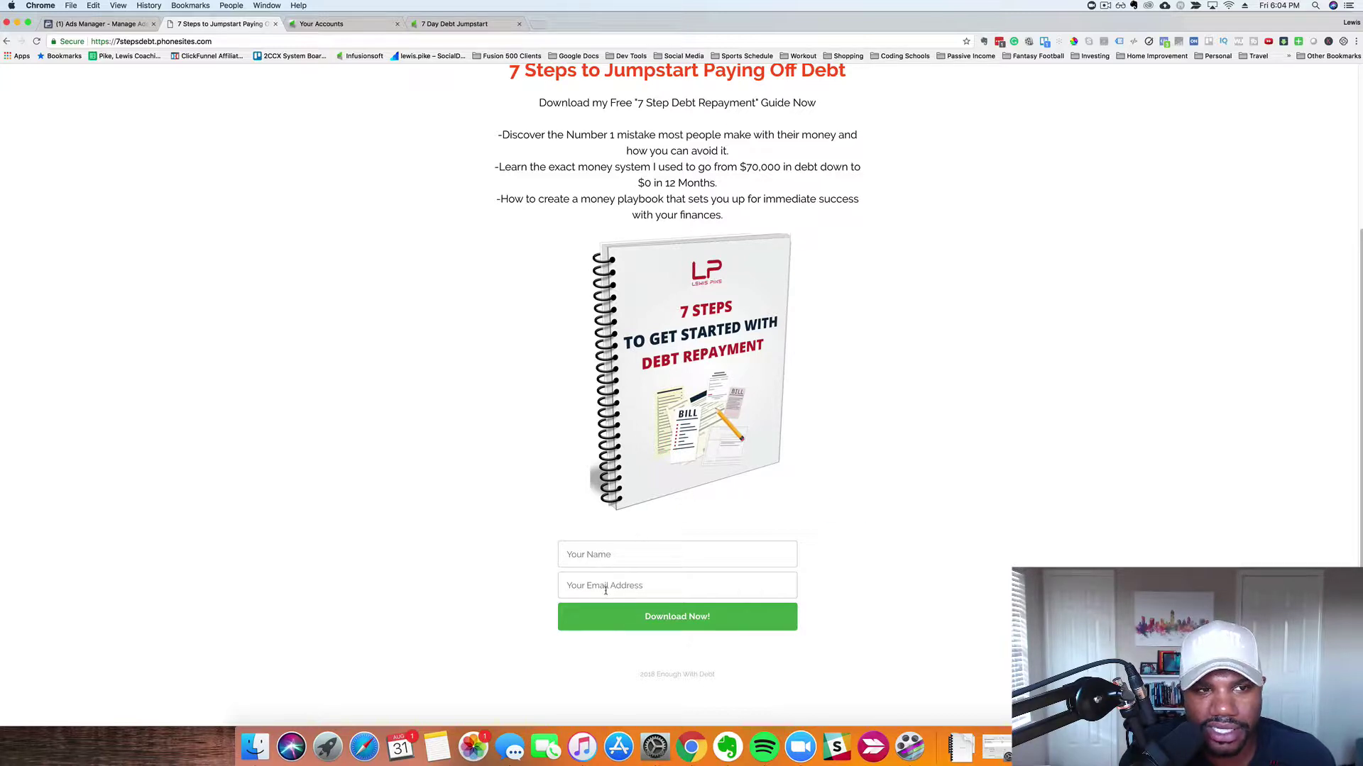
click(36, 41)
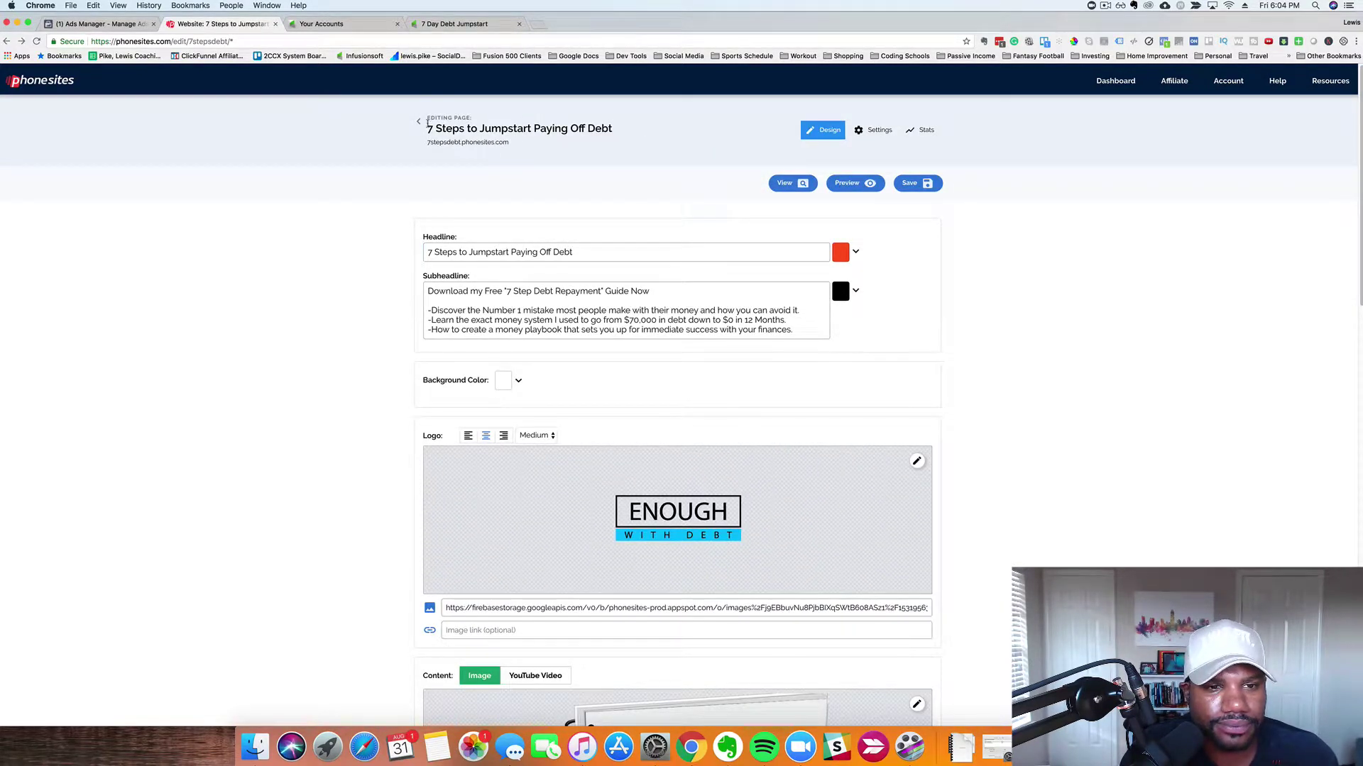
click(419, 122)
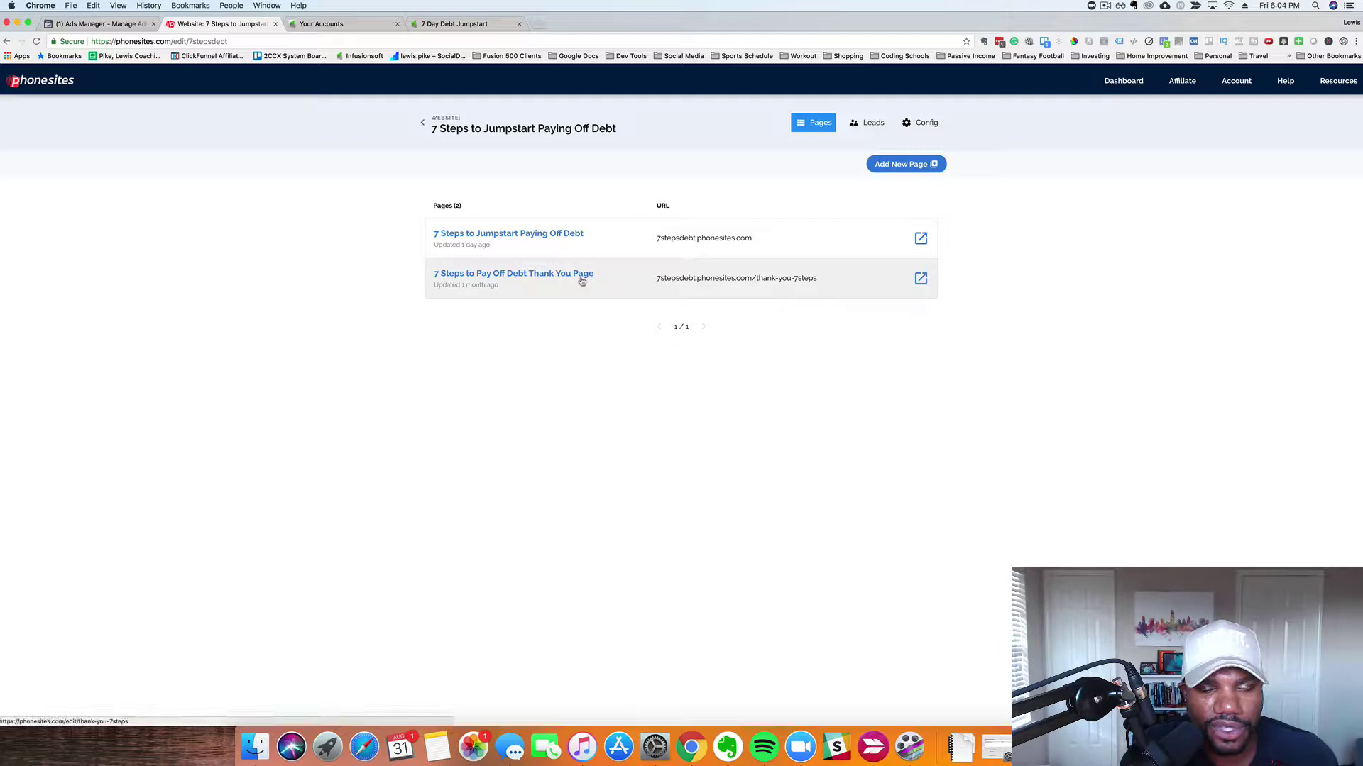
Open the "7 Steps to Pay Off Debt Thank You Page" for editing and review its headline and subheadline.
click(581, 280)
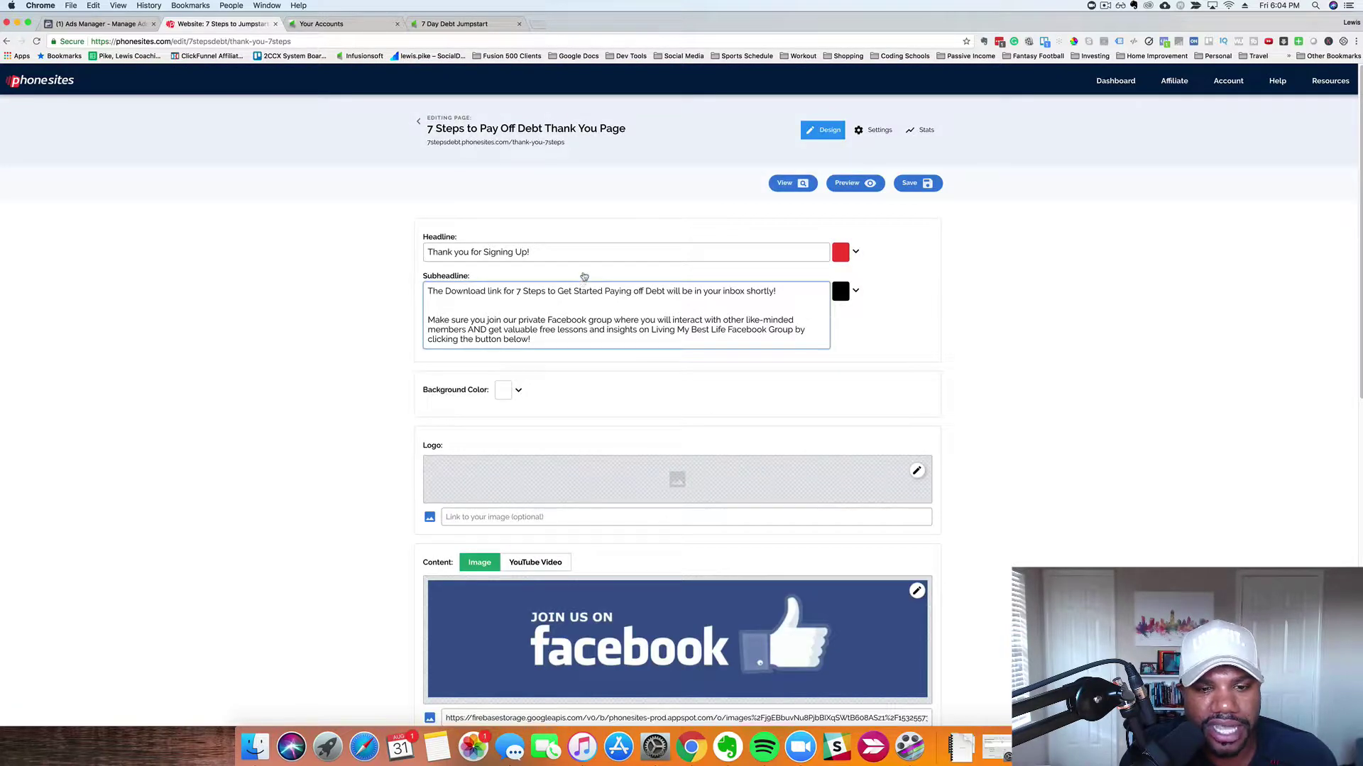
scroll(578, 274, down, 4)
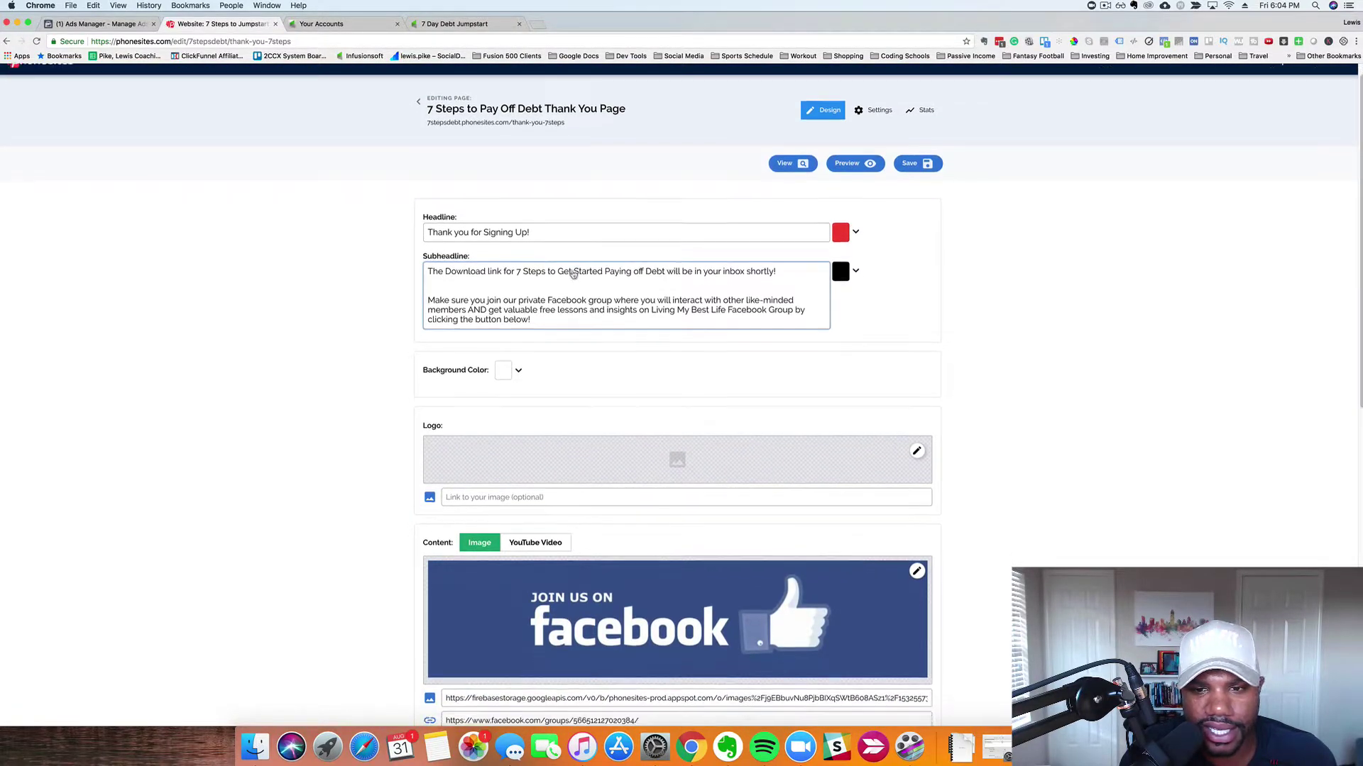
scroll(573, 274, down, 5)
scroll(573, 274, up, 10)
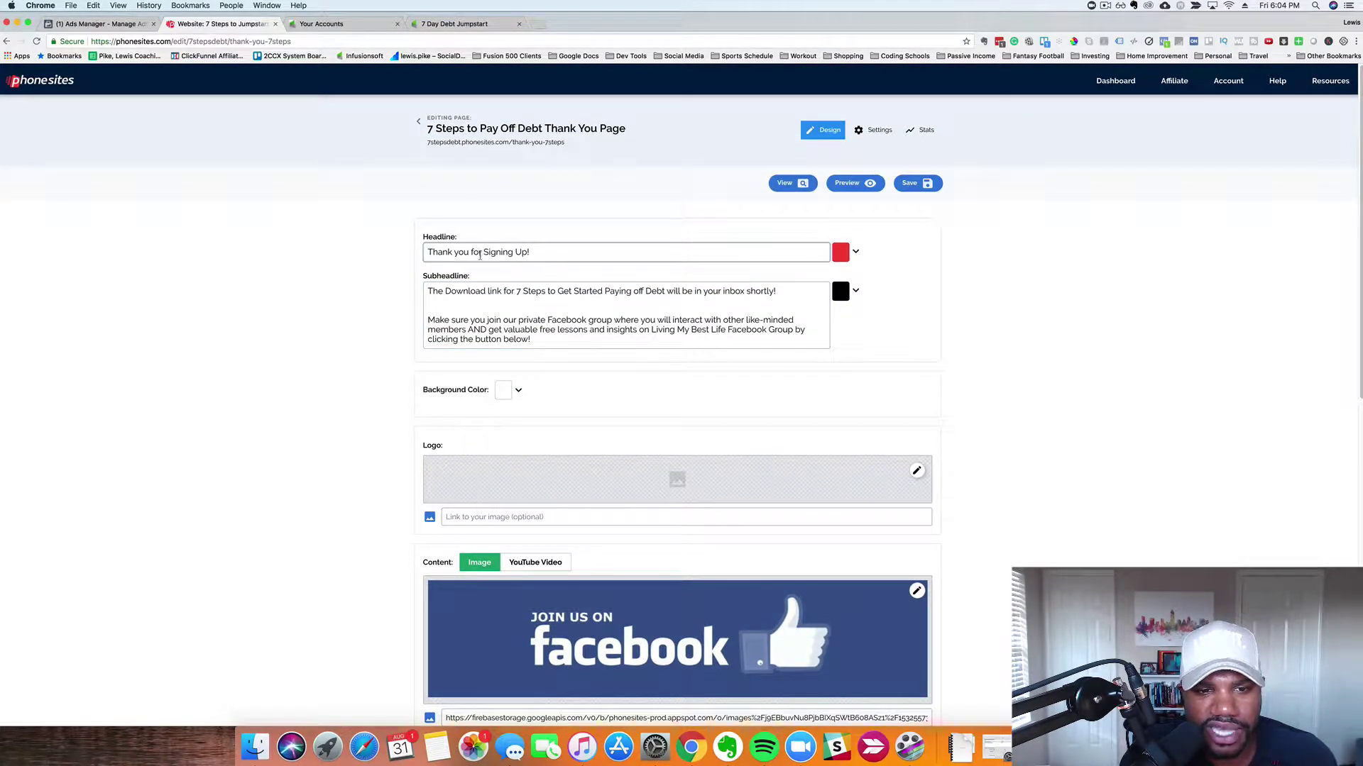
click(450, 294)
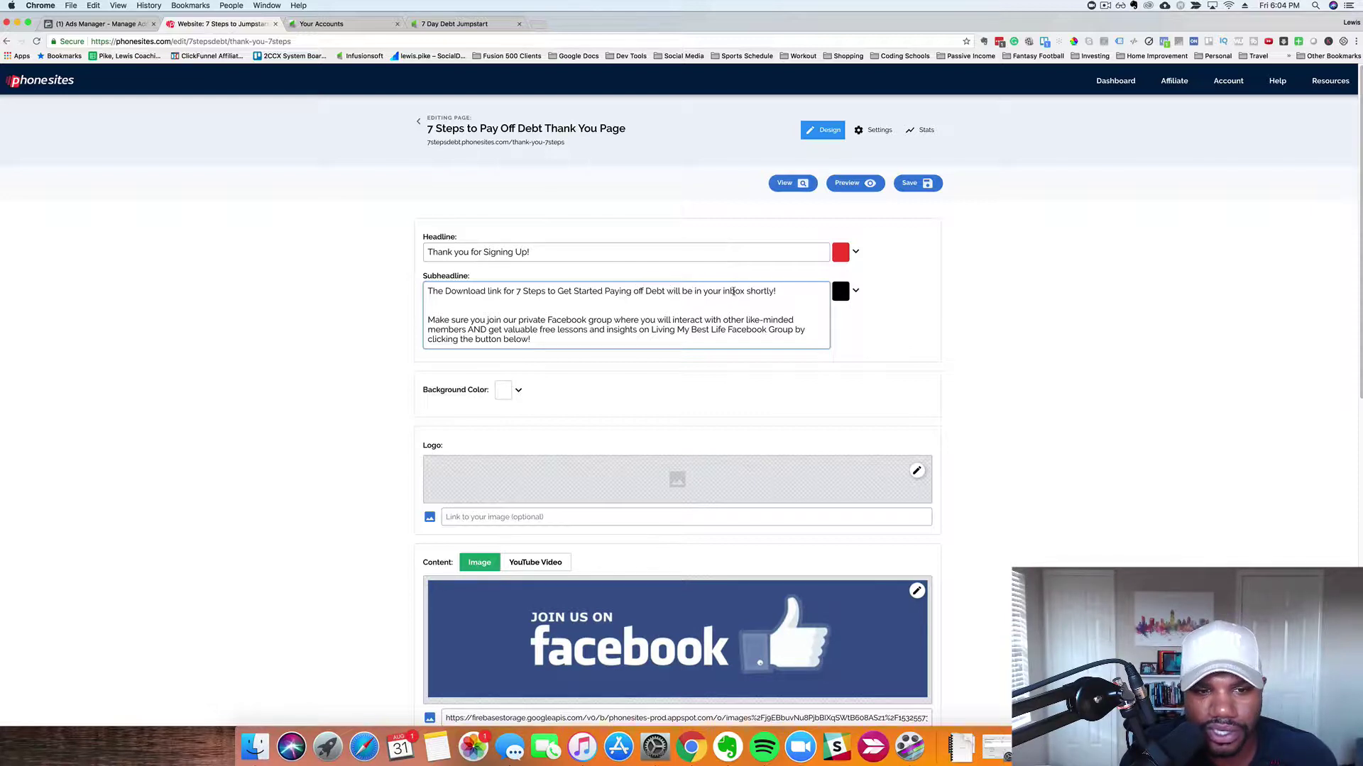
Examine the thank-you page's logo area and Facebook content image, and open the uploaded images available for that content.
scroll(653, 327, down, 3)
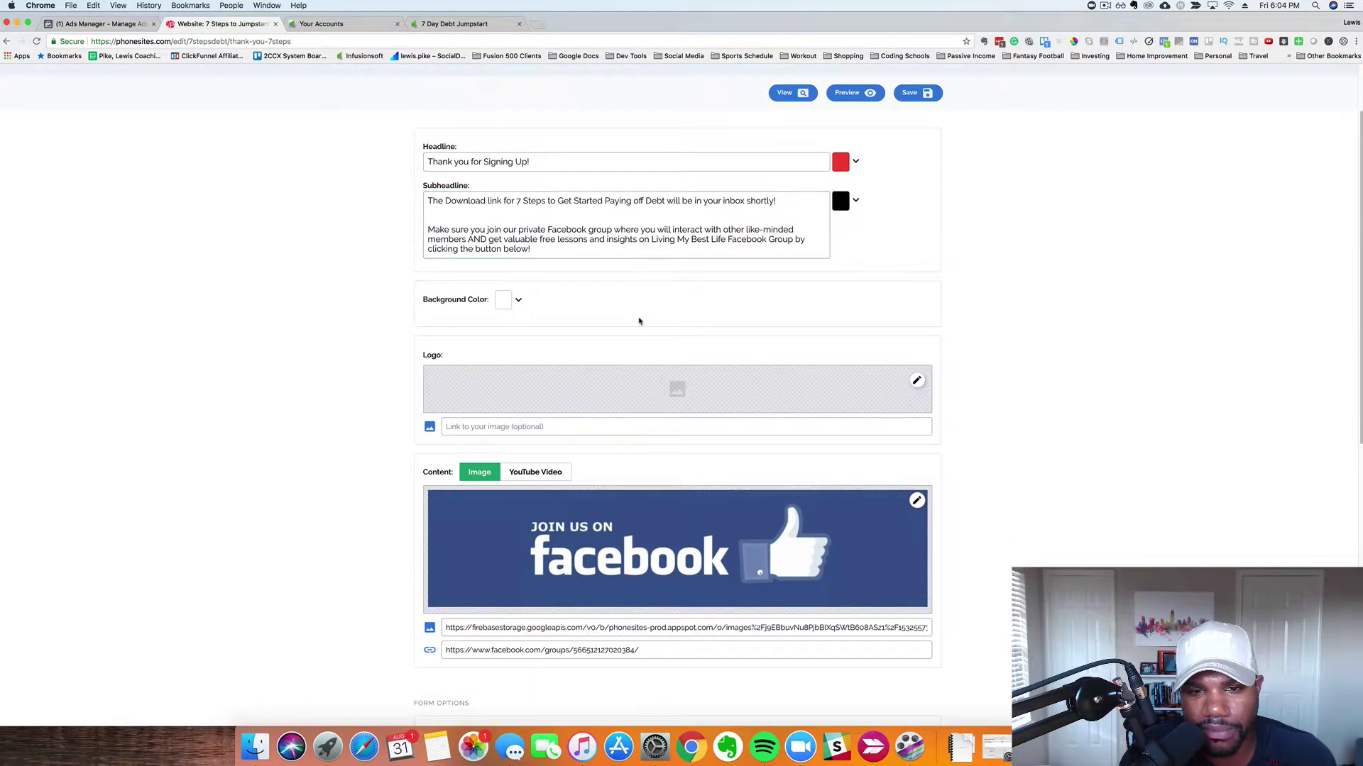
scroll(639, 321, down, 2)
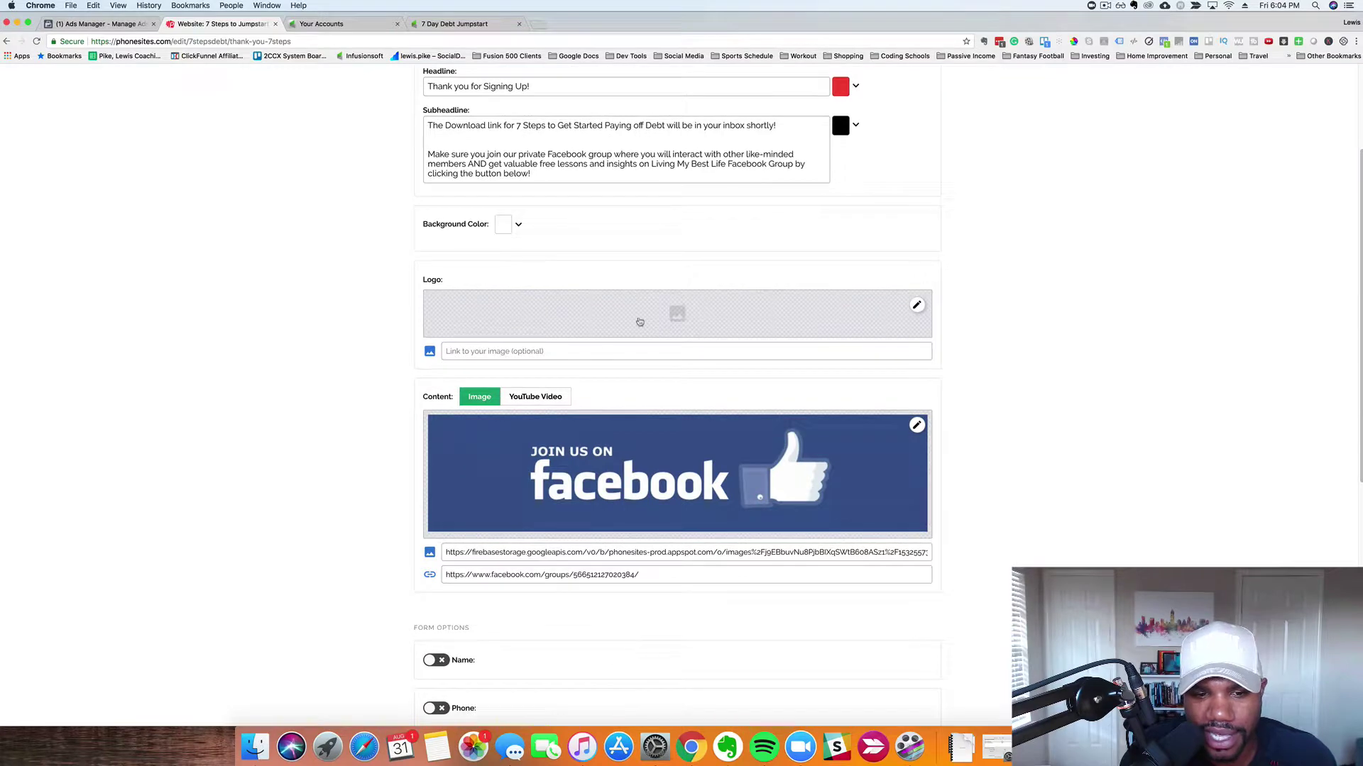
scroll(639, 322, down, 1)
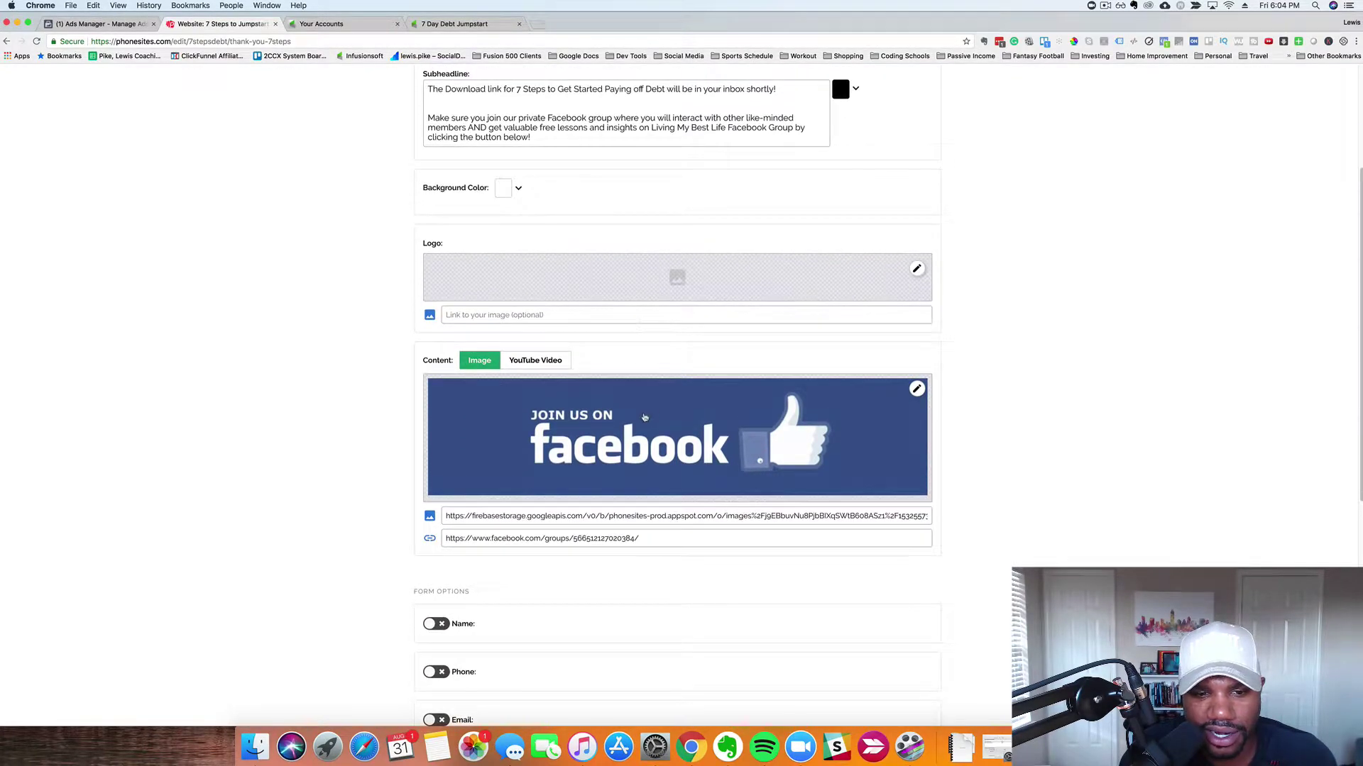
scroll(637, 434, down, 1)
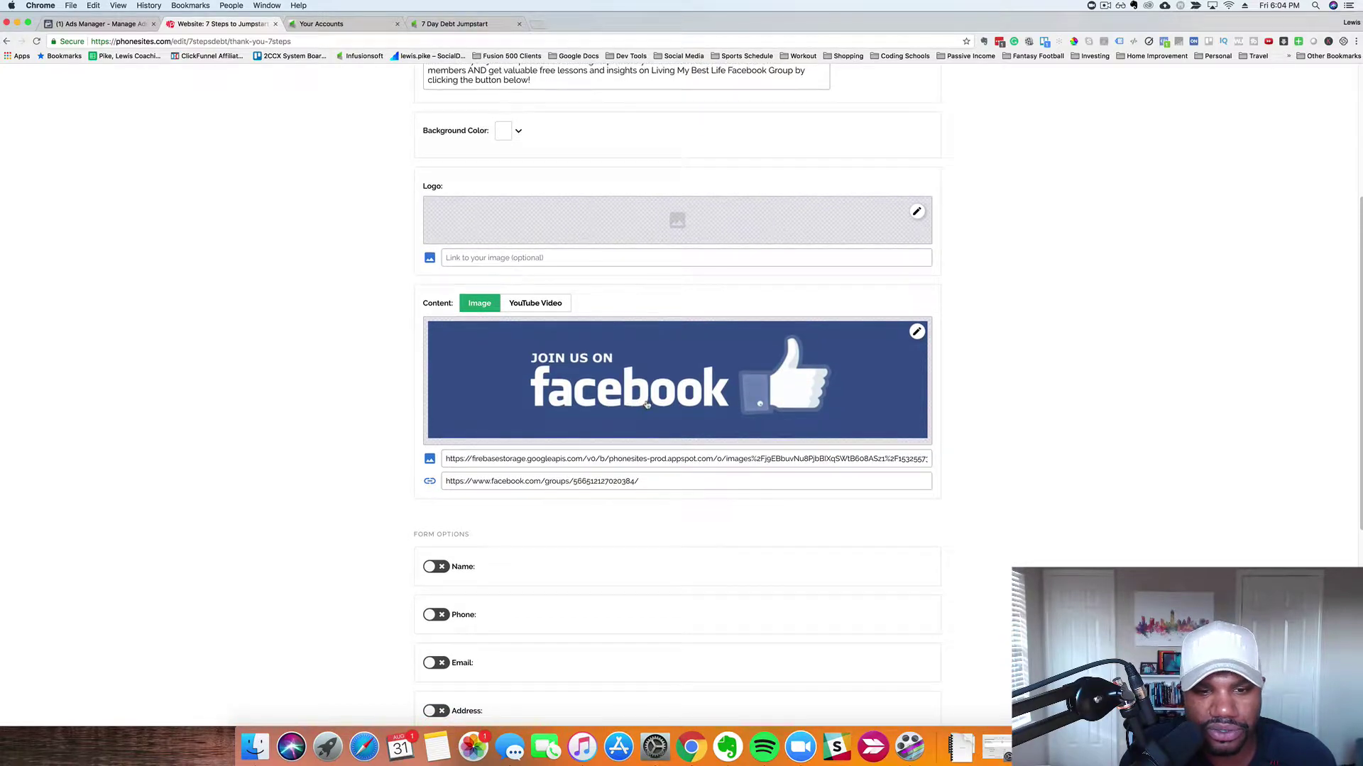
click(916, 332)
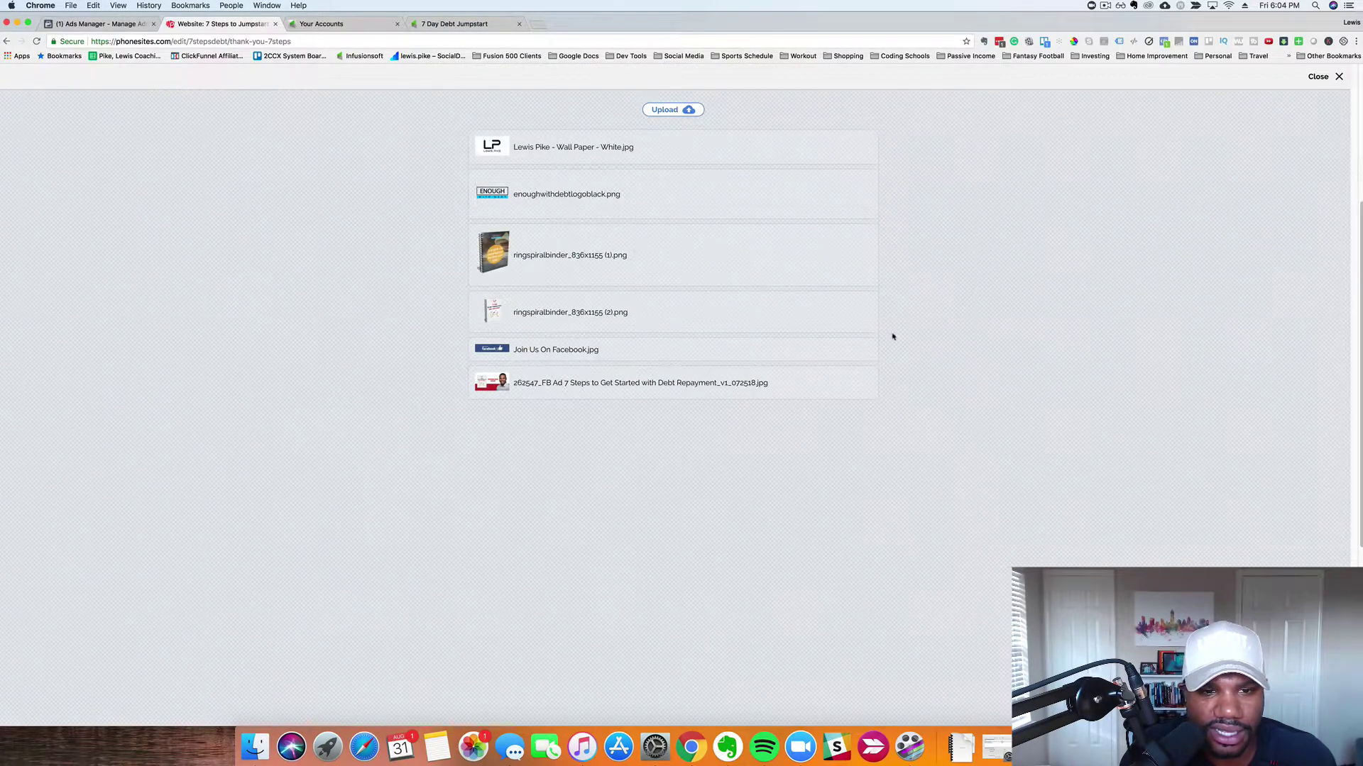
Leave the uploaded images, reopen the thank-you page's design and check the Facebook group link set on the content image.
click(6, 41)
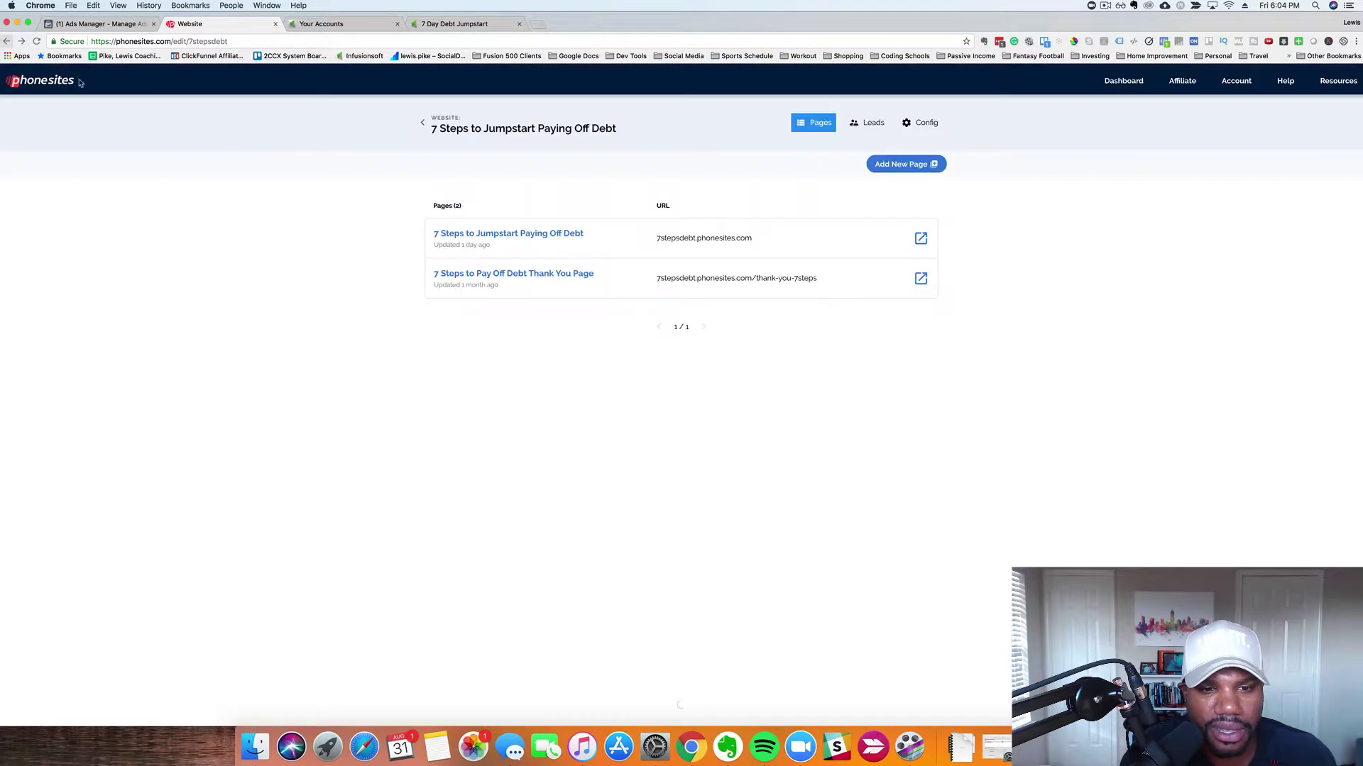
click(728, 285)
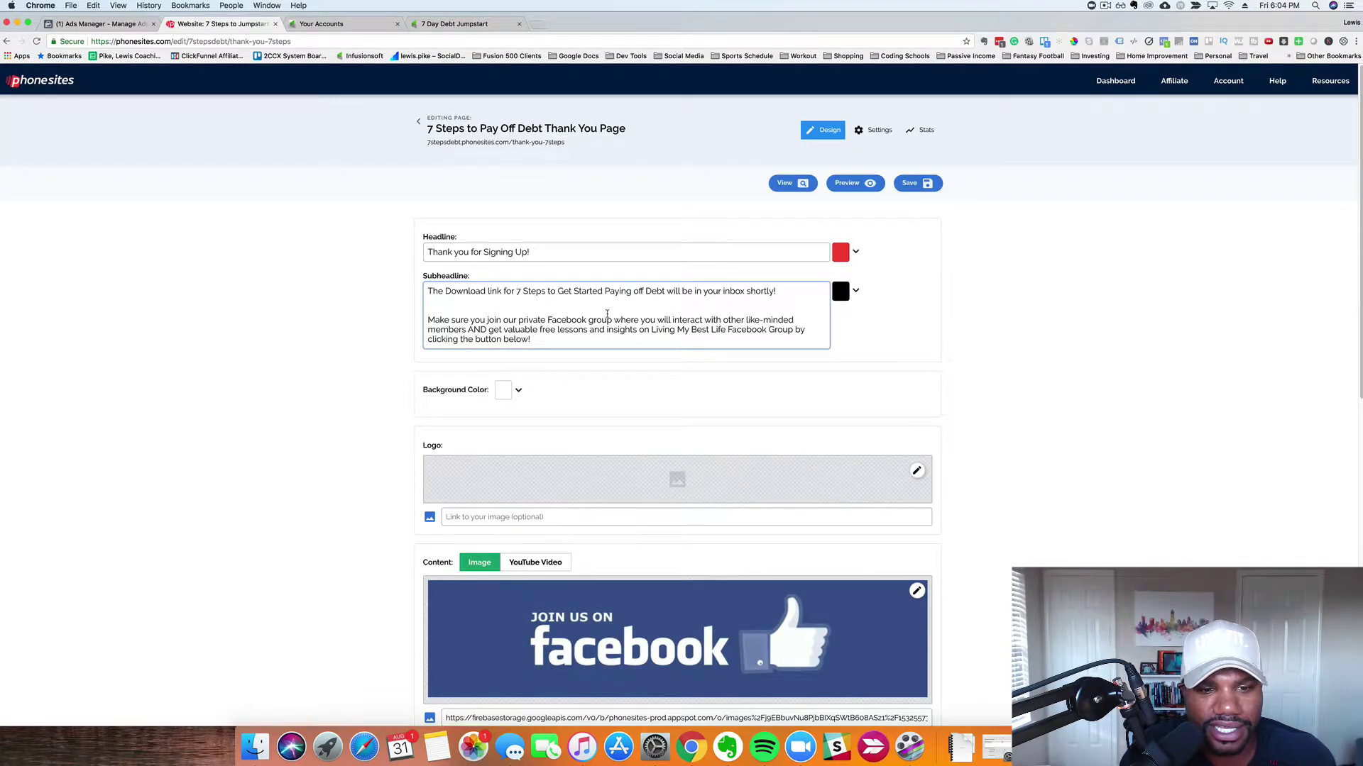
scroll(613, 322, down, 3)
scroll(613, 323, down, 3)
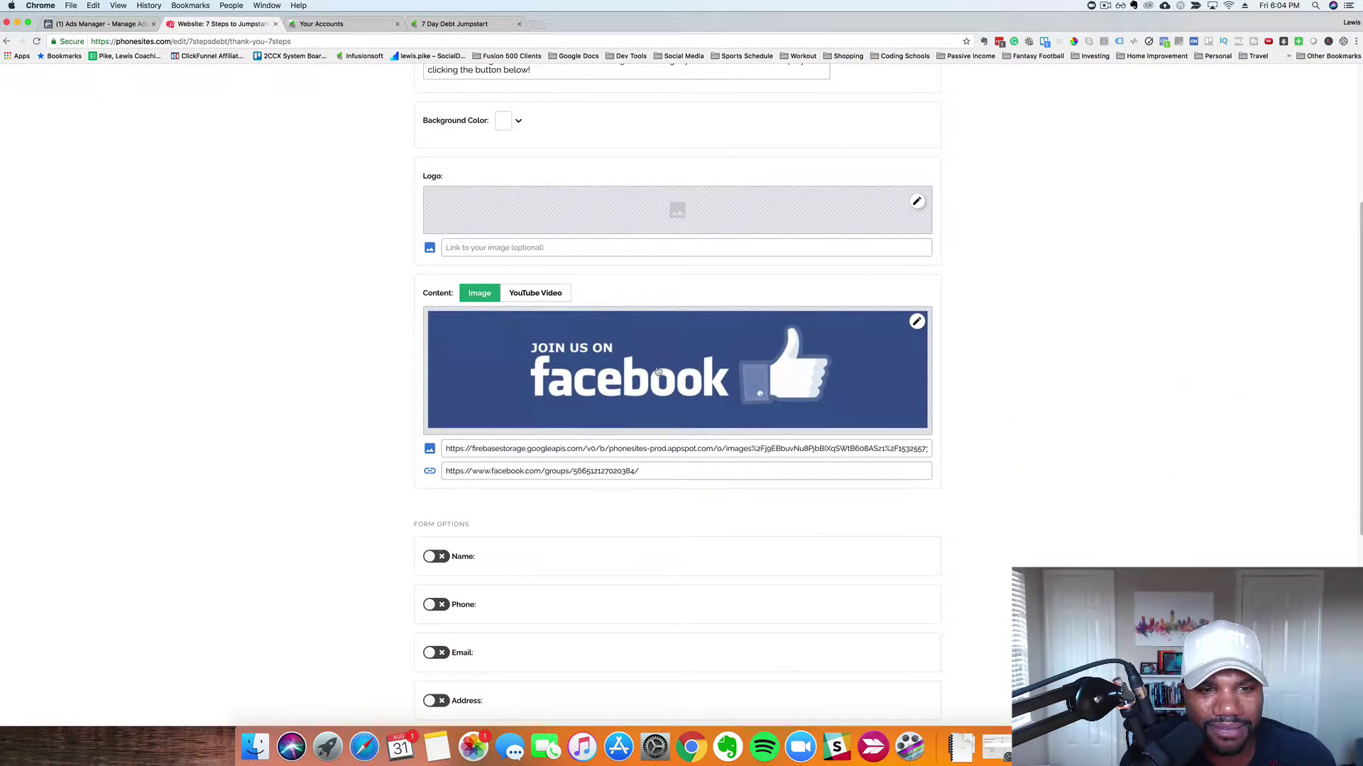
scroll(659, 372, down, 2)
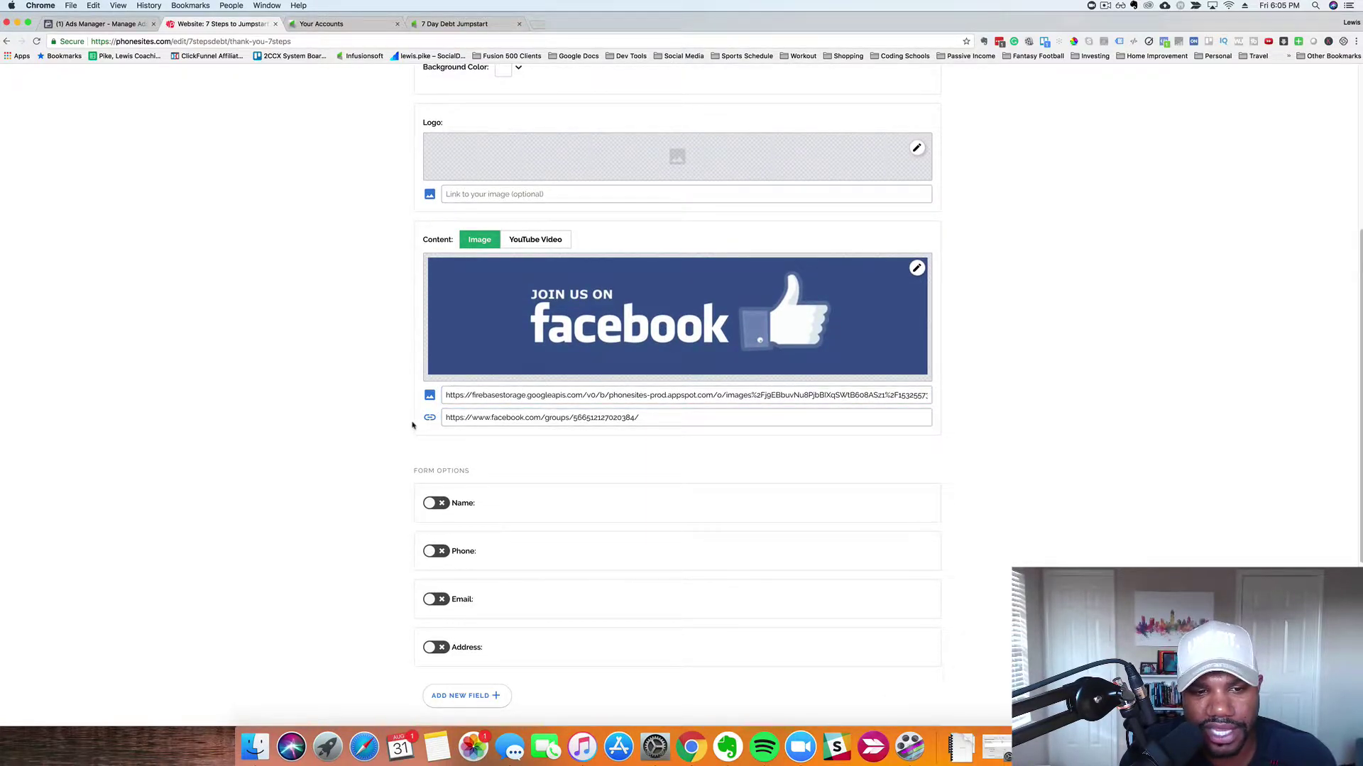
click(497, 419)
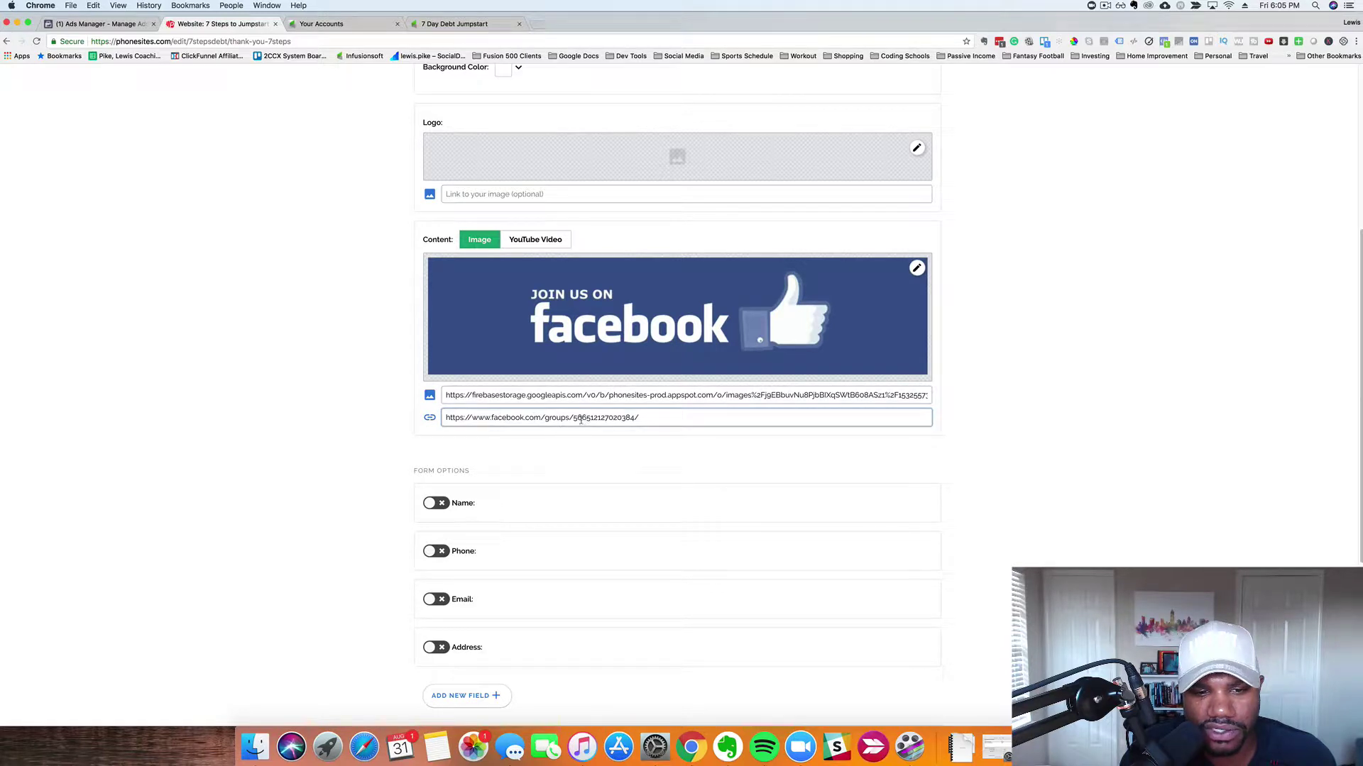
Check the thank-you page's form and button options, along with its disclaimer text and privacy policy link.
scroll(630, 318, down, 3)
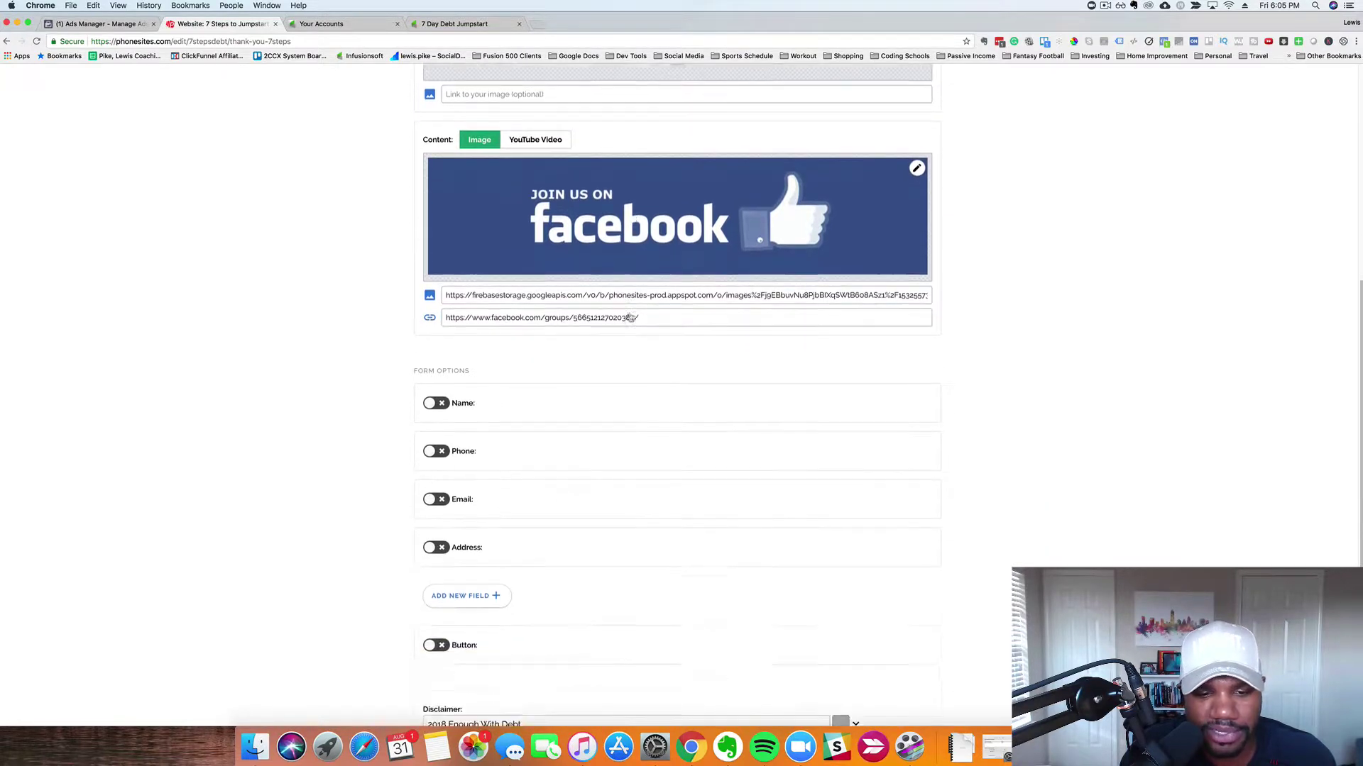
scroll(630, 317, down, 3)
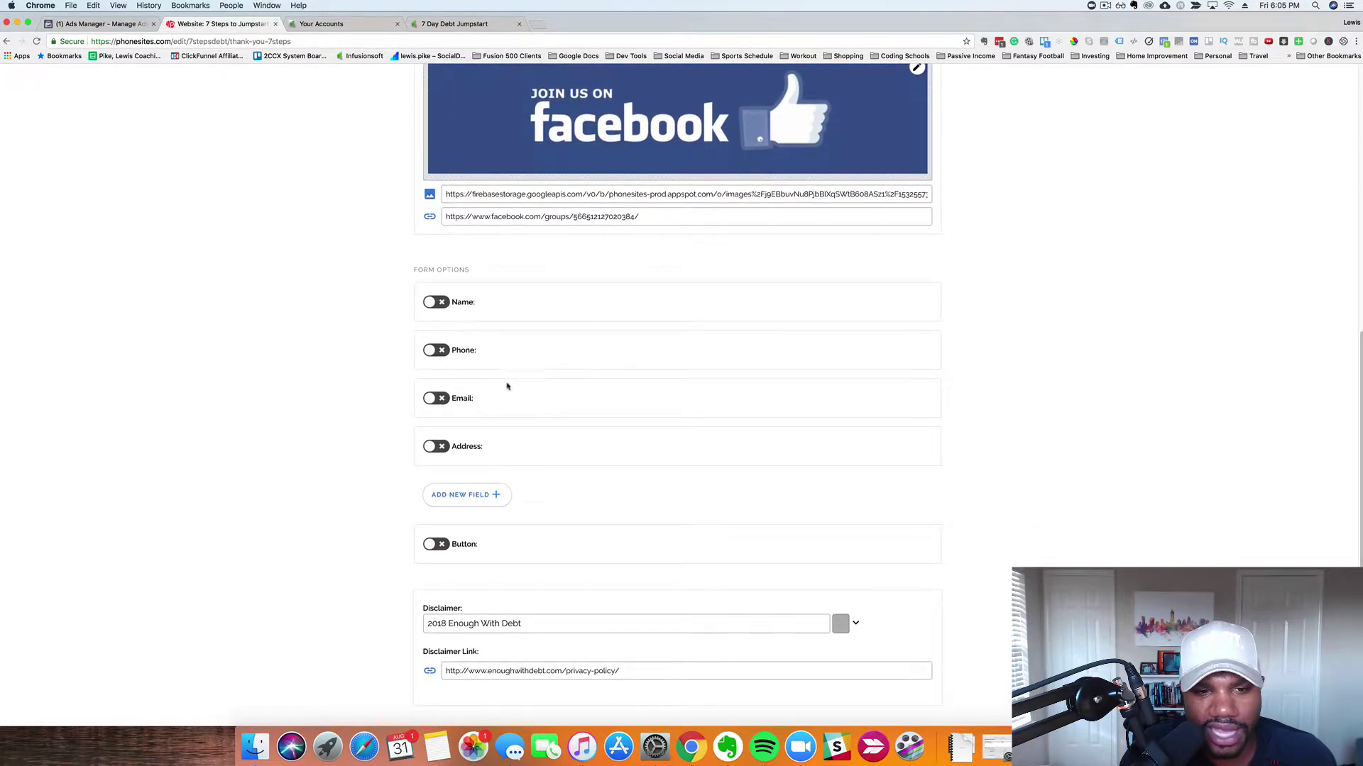
scroll(523, 381, down, 3)
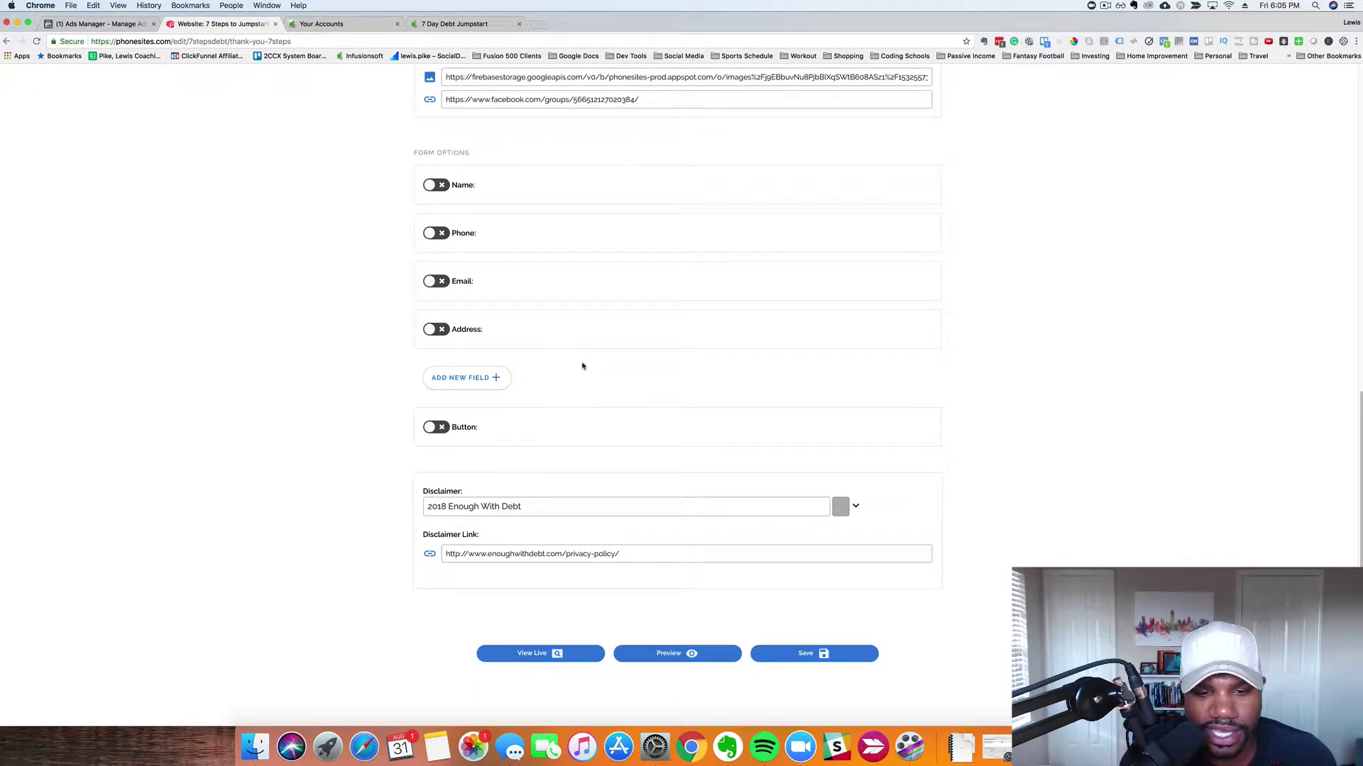
click(454, 506)
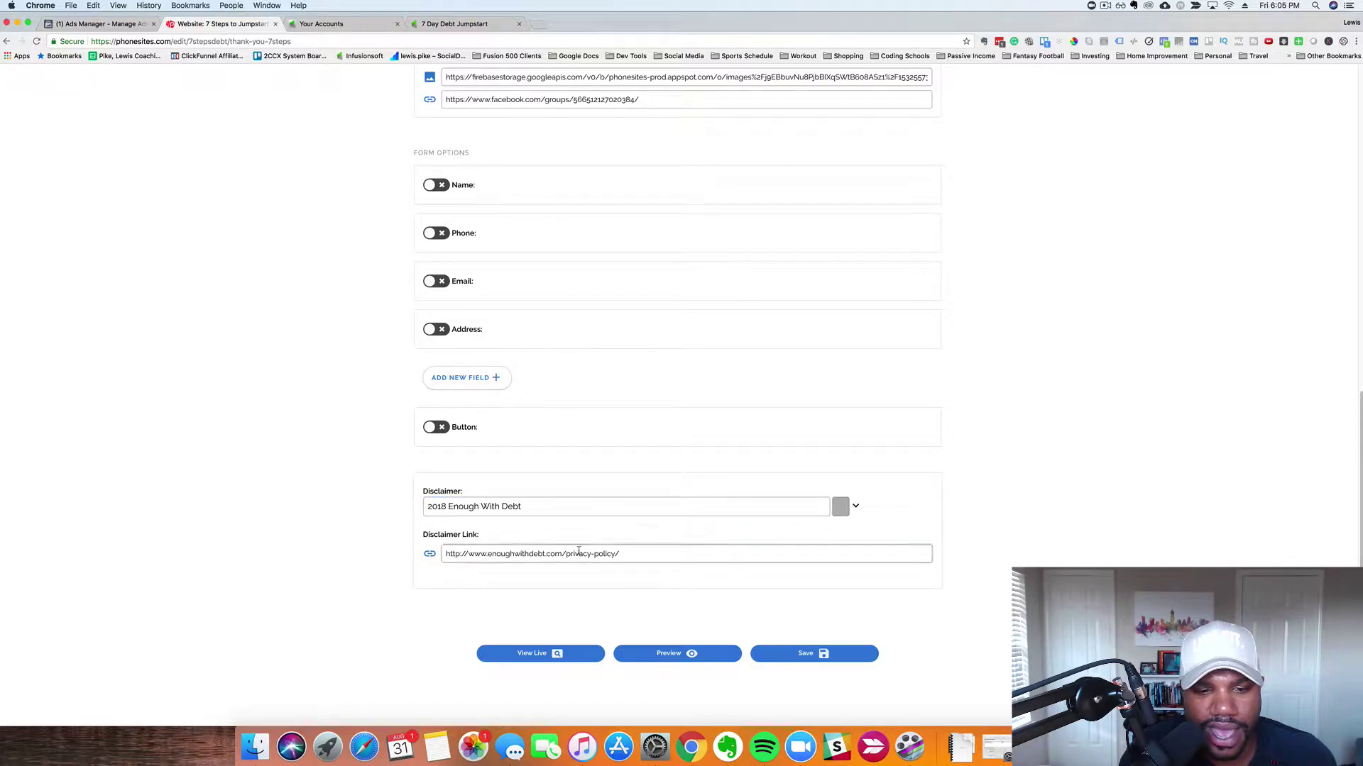
click(608, 556)
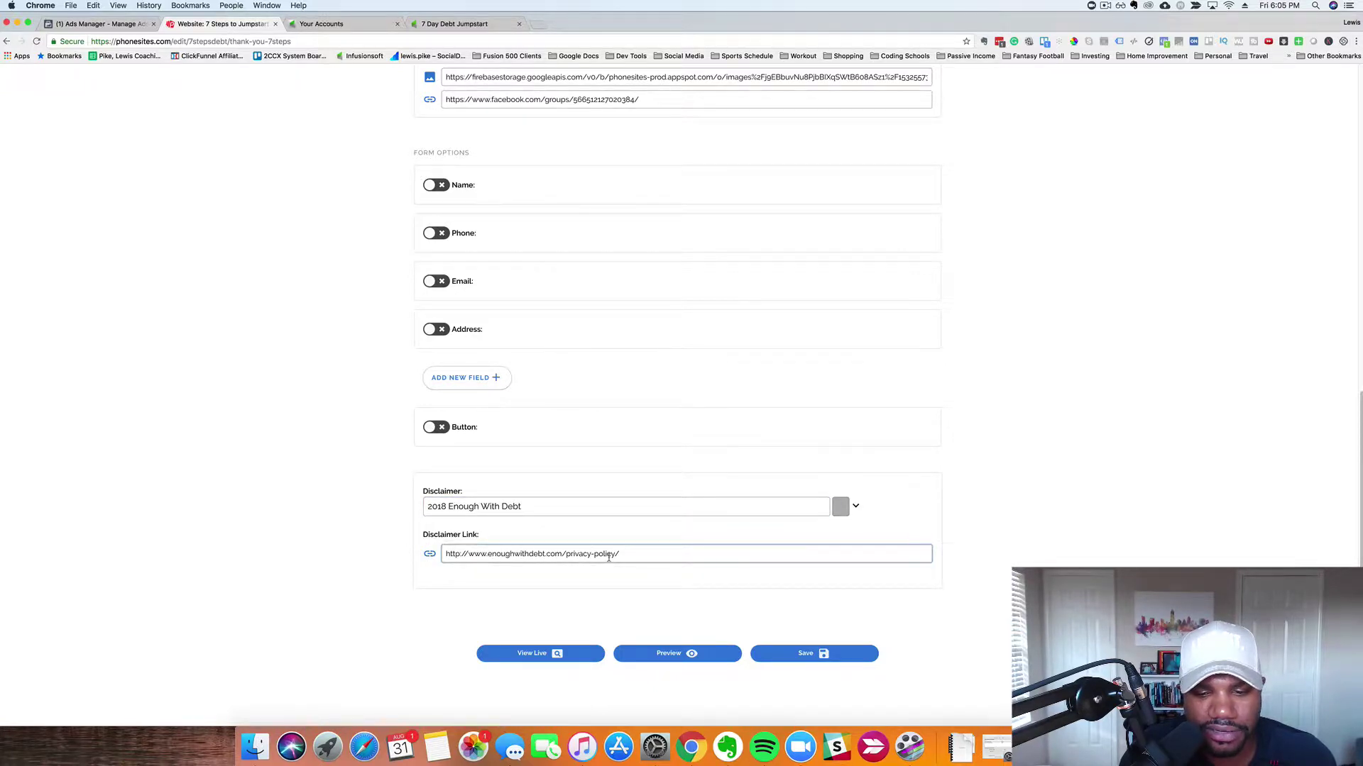
View the live thank-you page, test its Facebook image link to the group, and return to the page's design.
scroll(608, 557, up, 15)
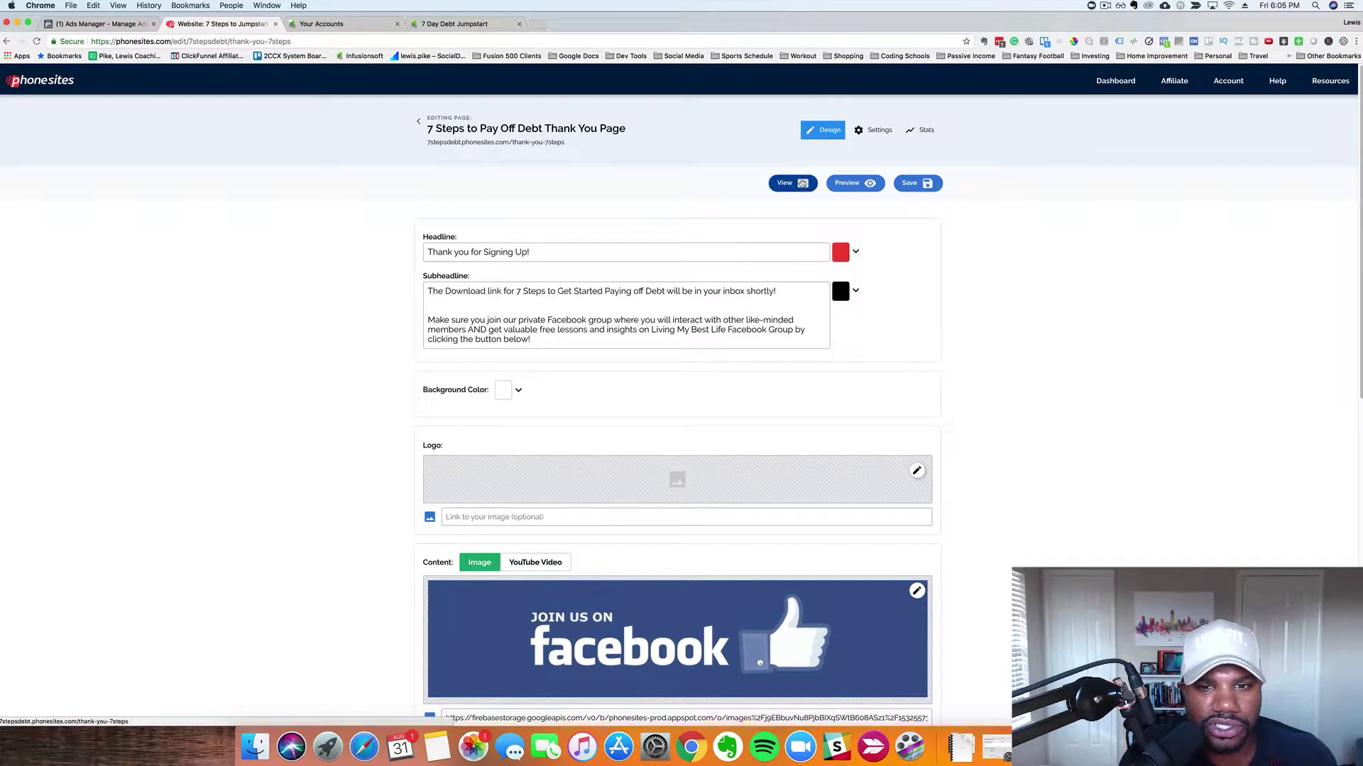
click(801, 184)
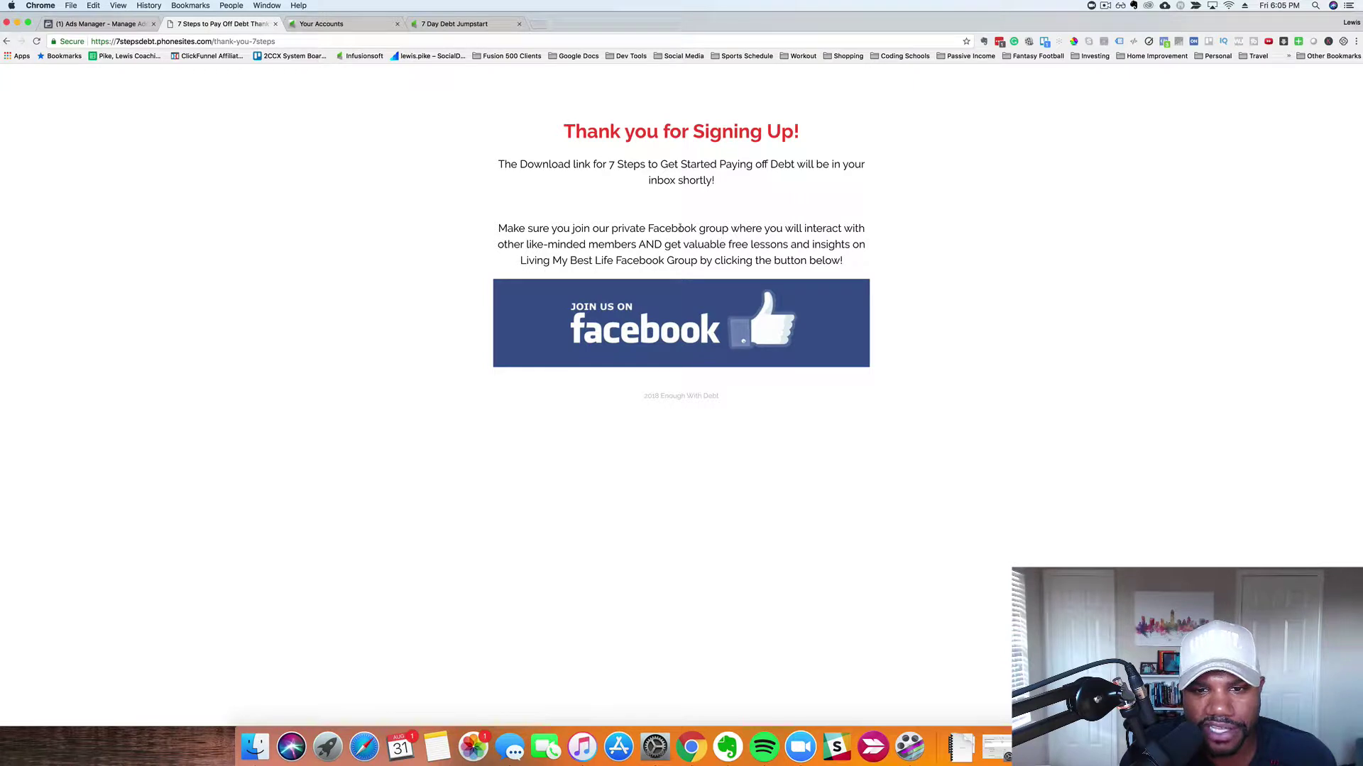
click(648, 332)
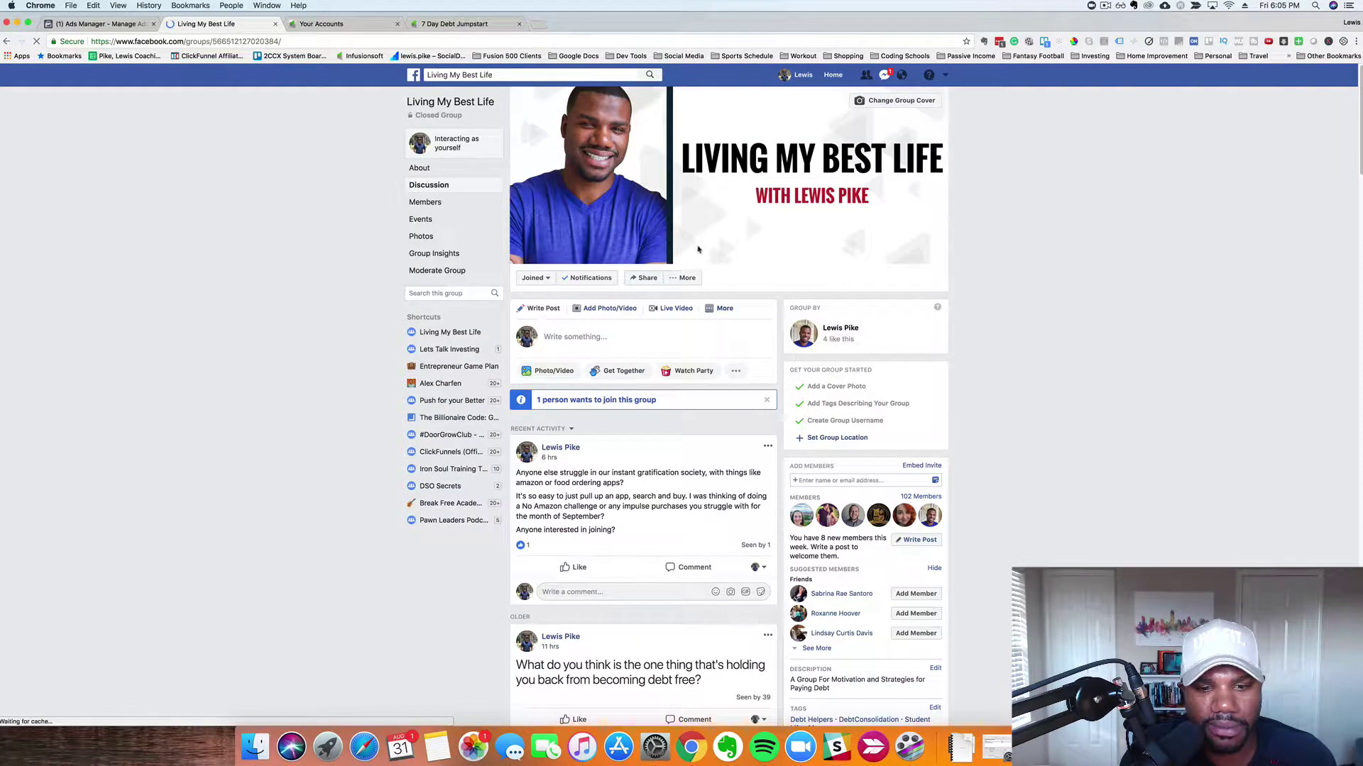
click(6, 42)
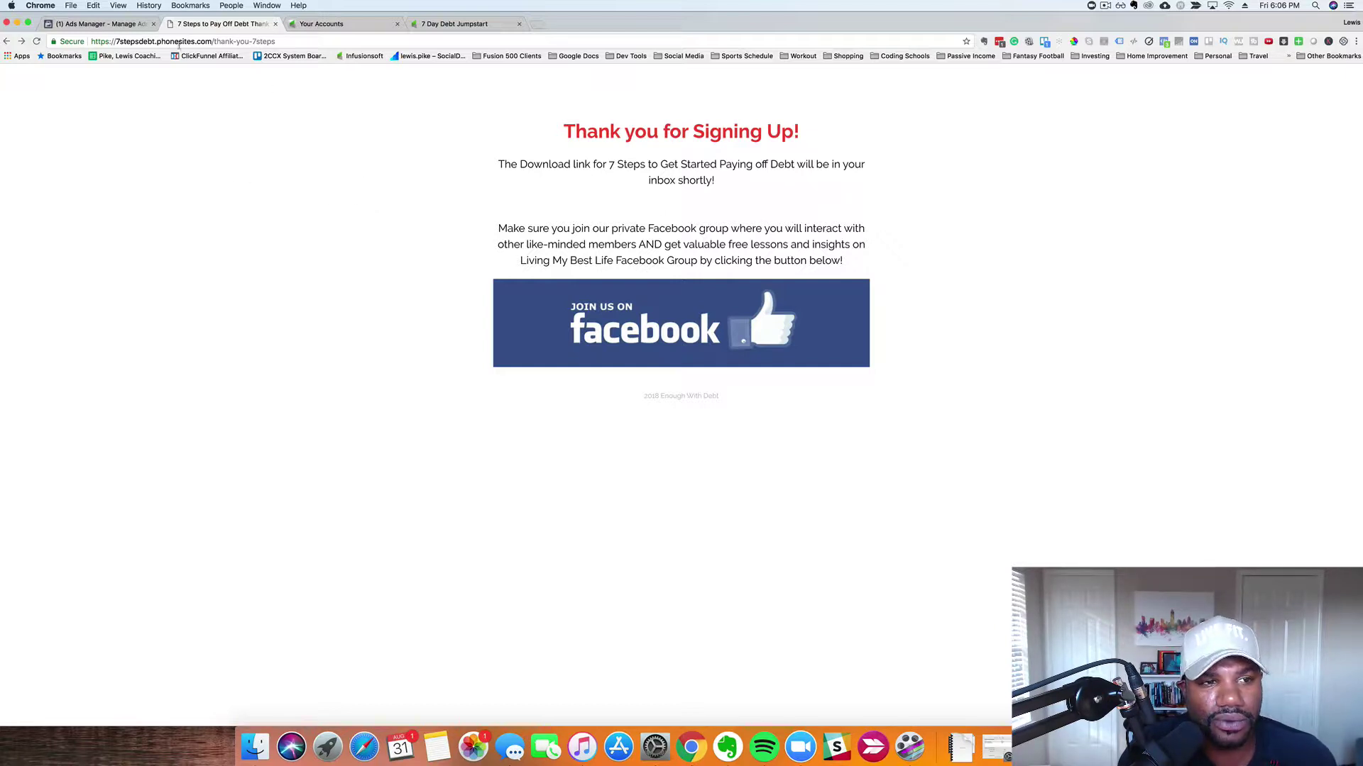
click(7, 41)
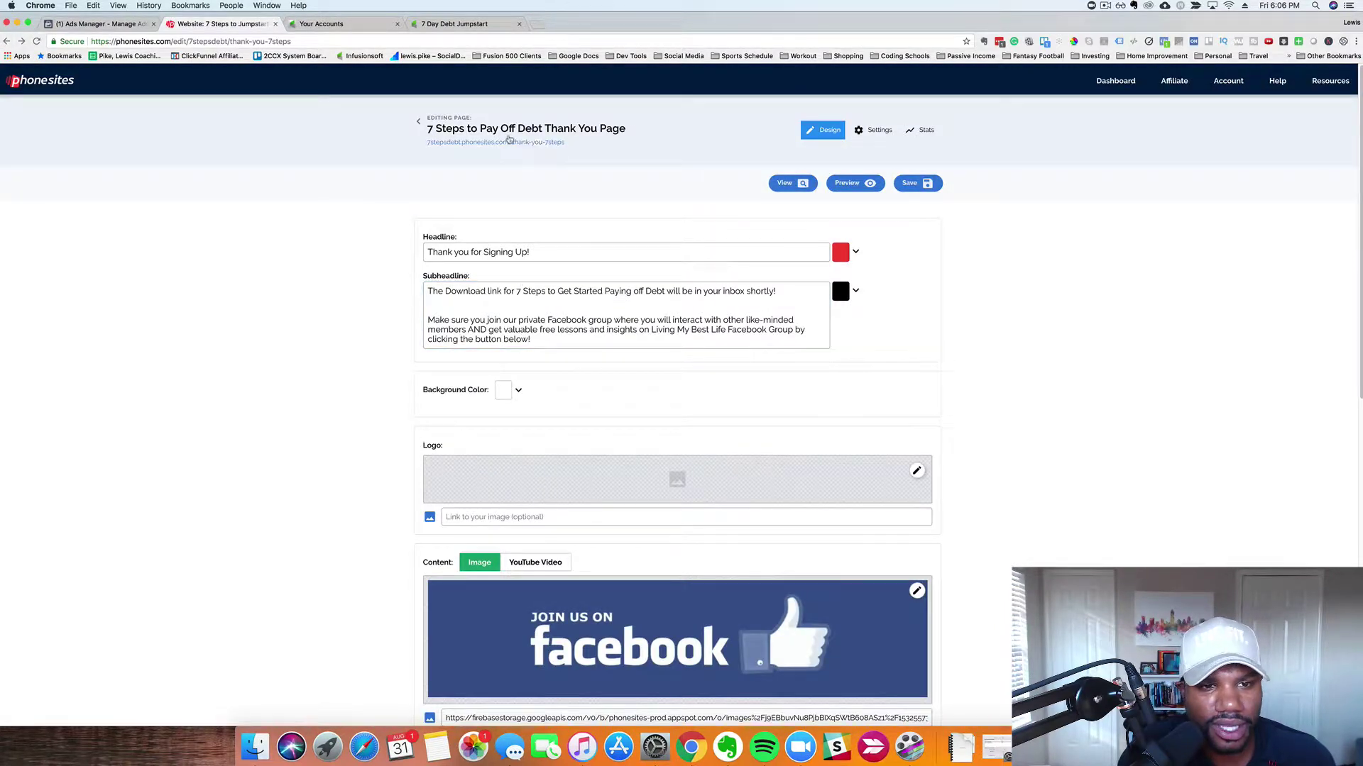
Go back to the website's list of pages and check its collected leads.
click(419, 124)
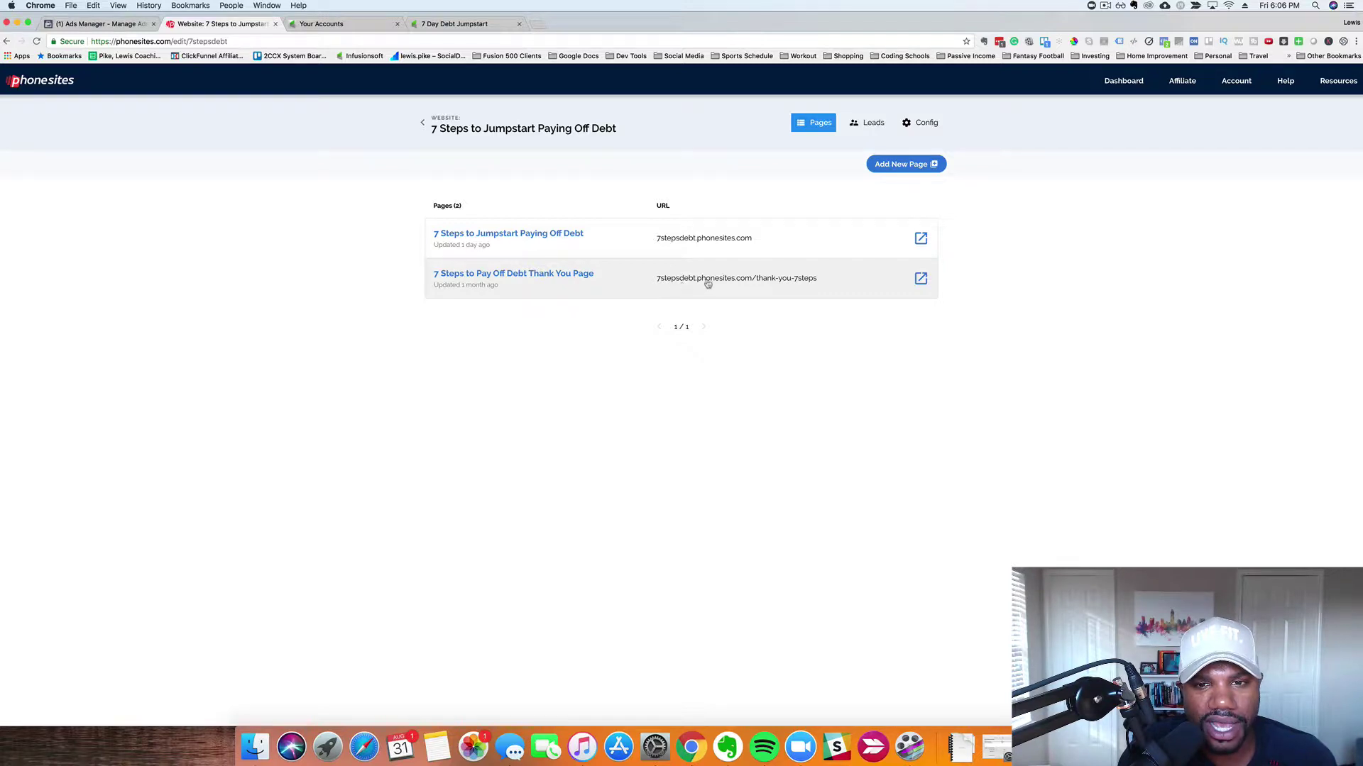
click(864, 129)
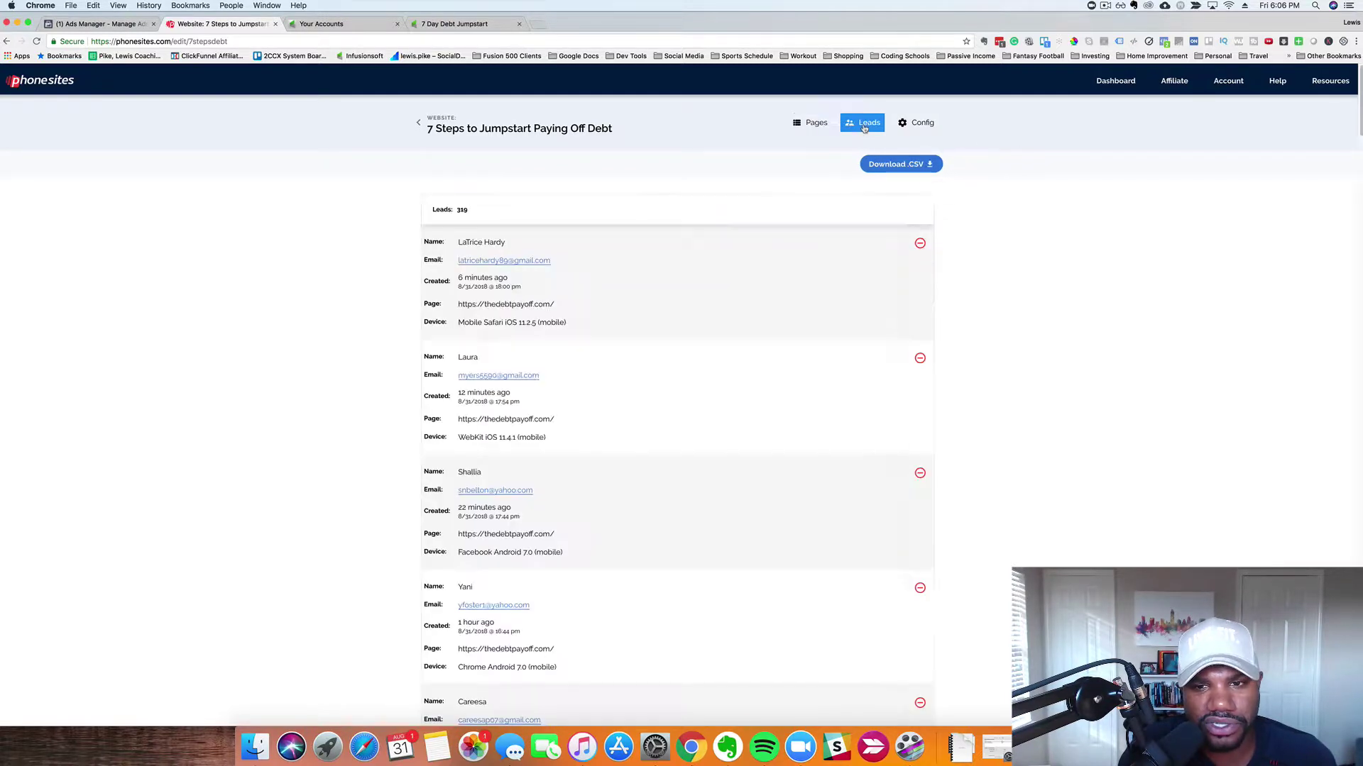
click(815, 129)
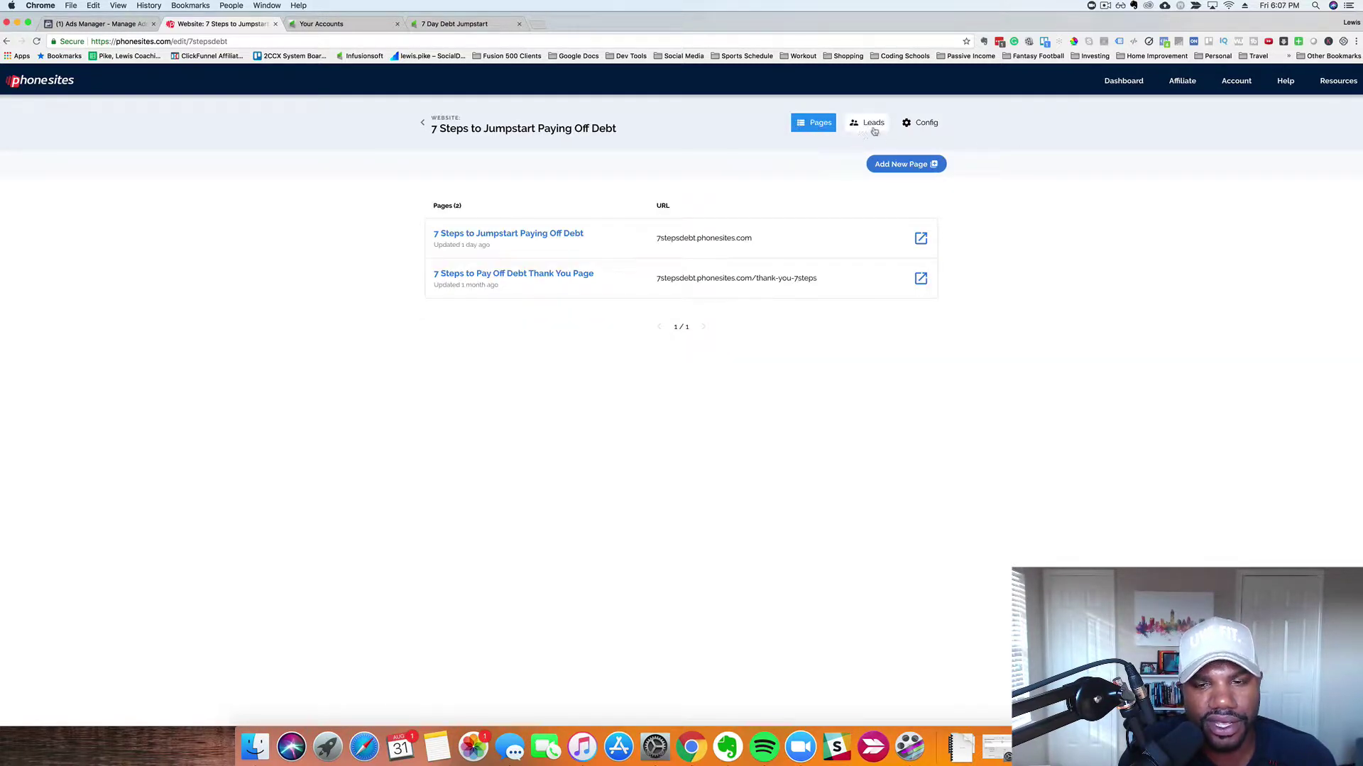
Open the website's configuration and copy its custom domain, thedebtpayoff.com.
click(917, 128)
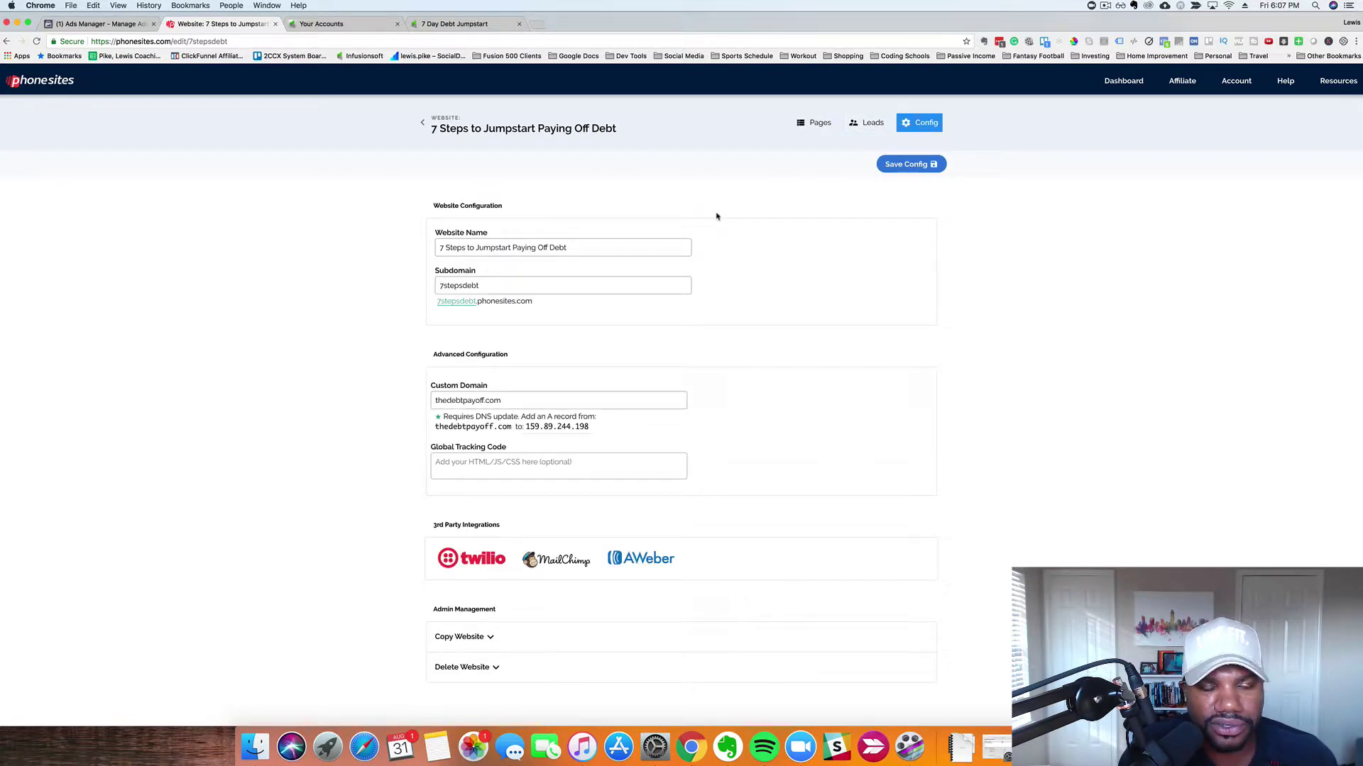
click(490, 400)
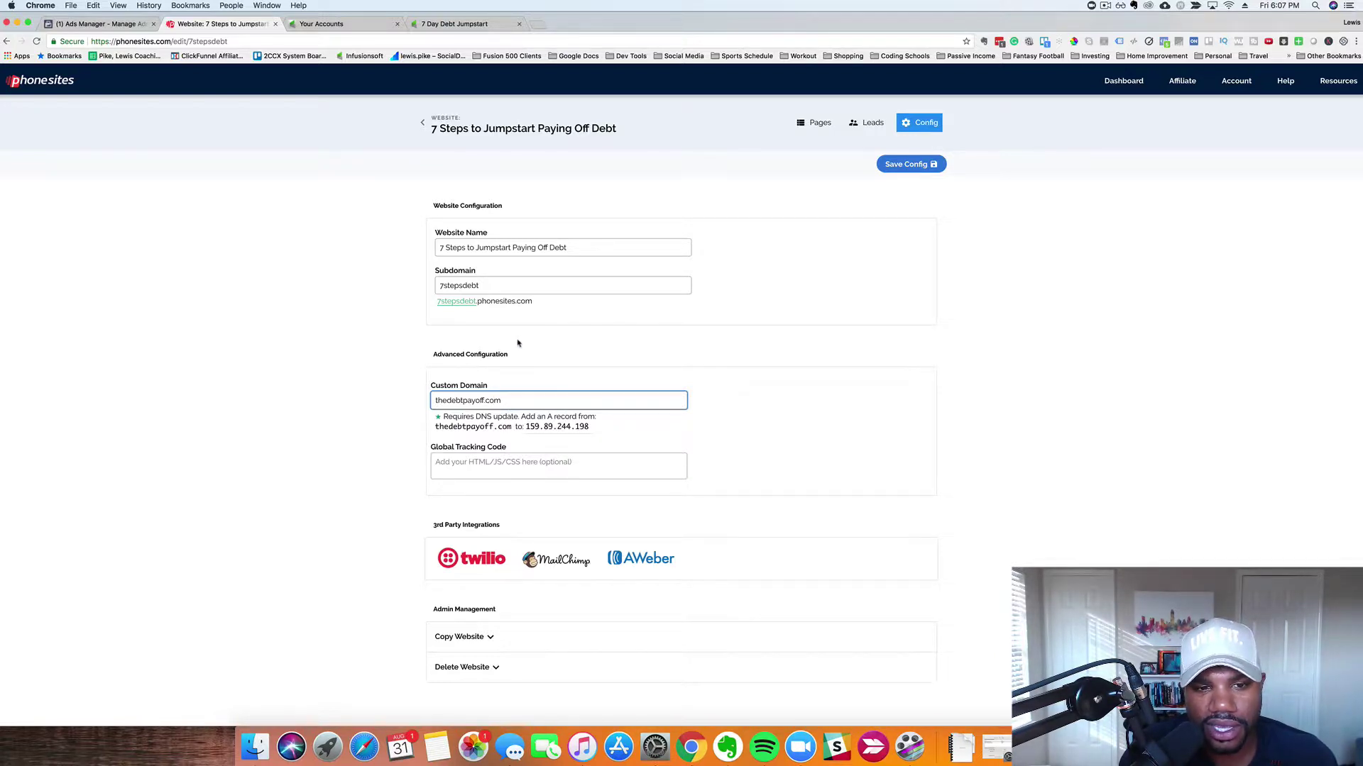
triple_click(504, 401)
key(super+c)
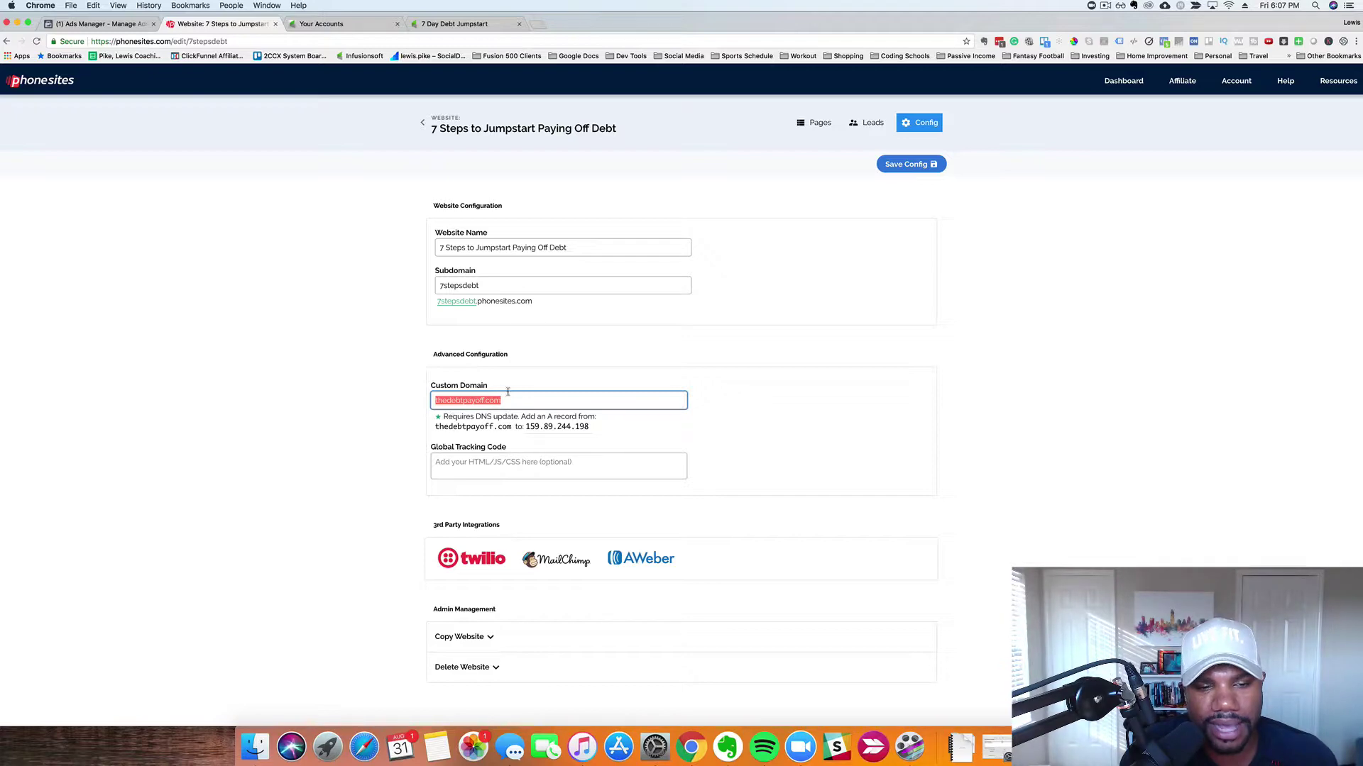
Load thedebtpayoff.com in a new browser tab and examine the landing page, including its opt-in form and recent sign-up notifications.
click(538, 25)
key(super+v)
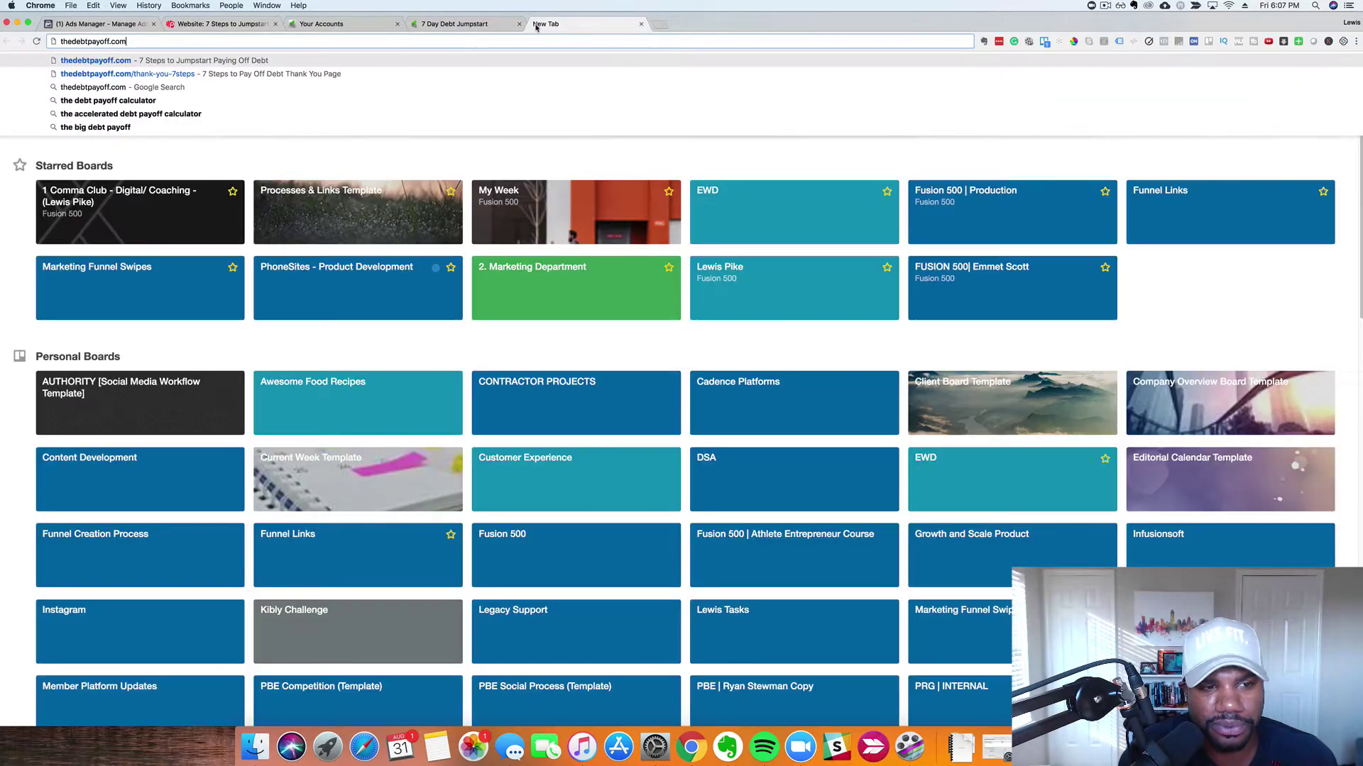
key(Return)
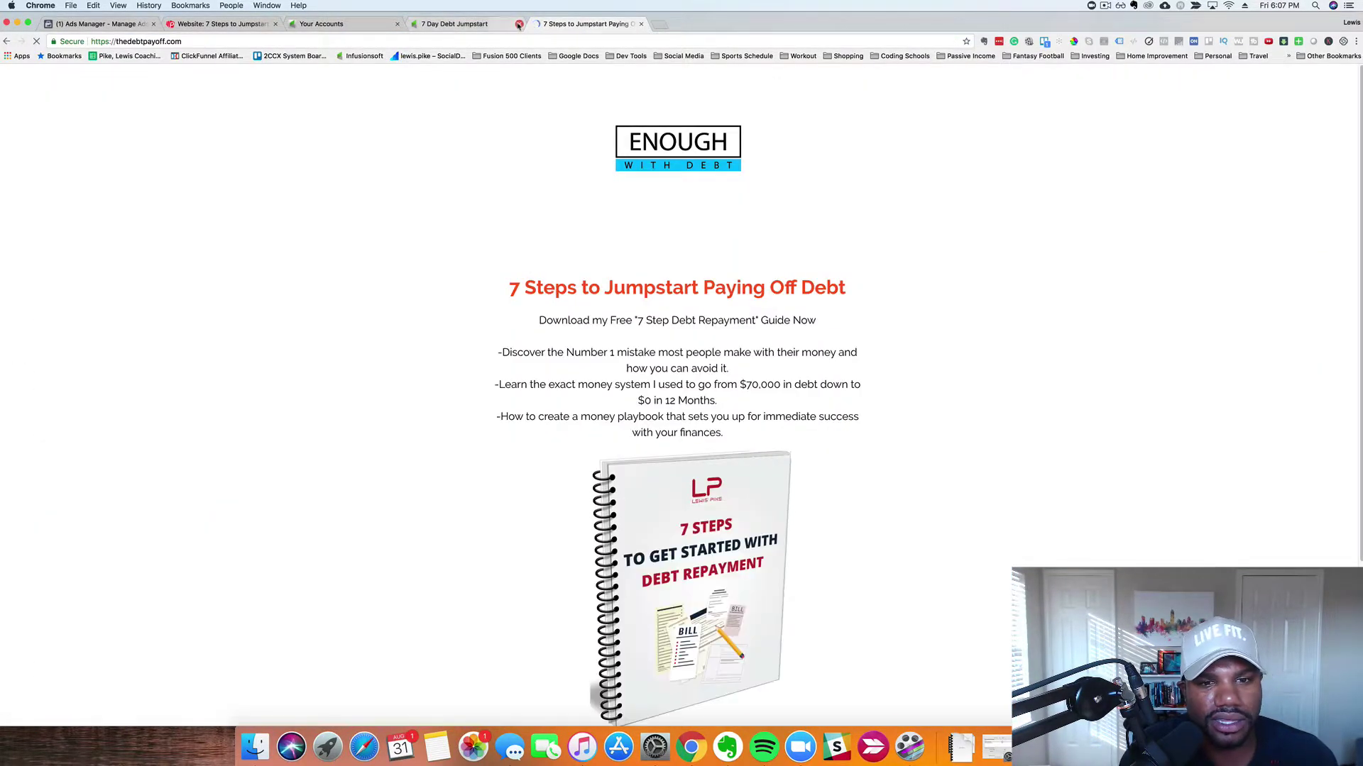
scroll(602, 236, down, 3)
scroll(600, 234, up, 3)
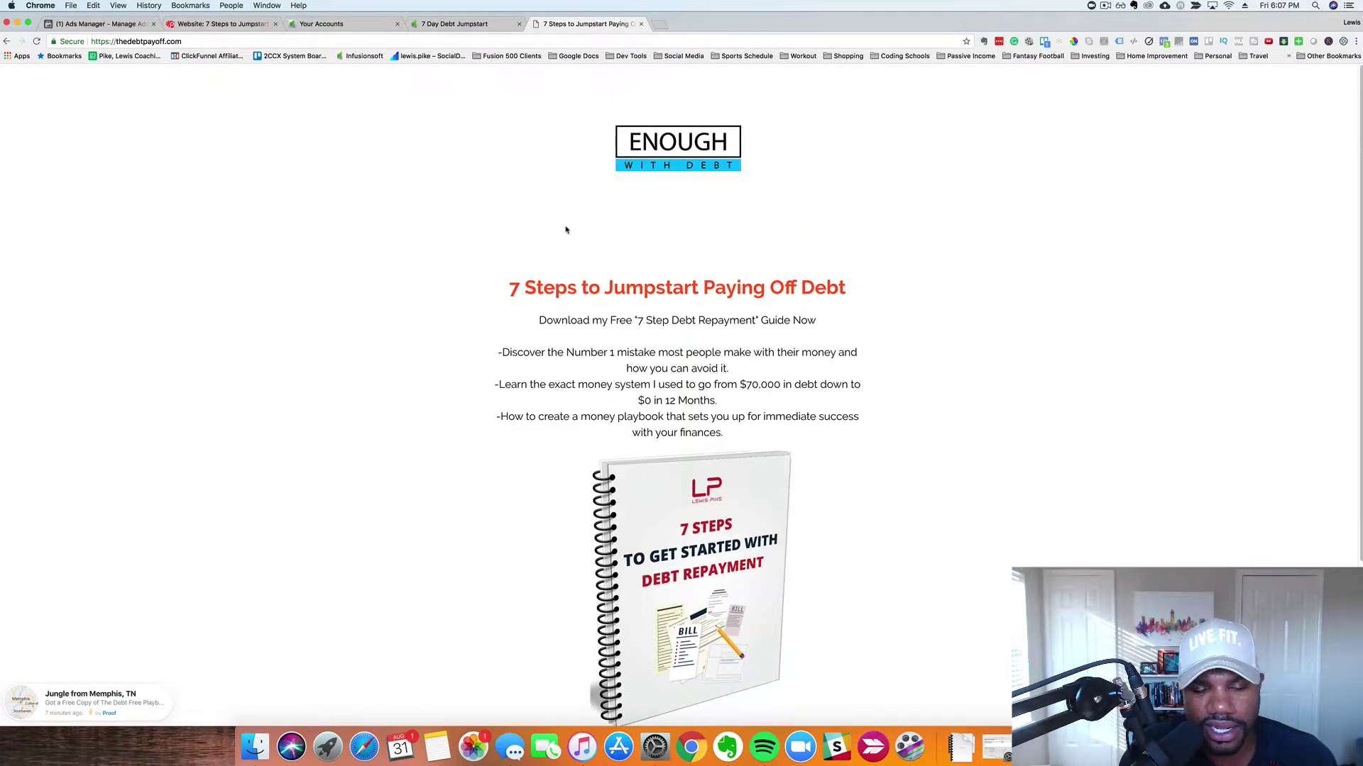
scroll(566, 229, down, 3)
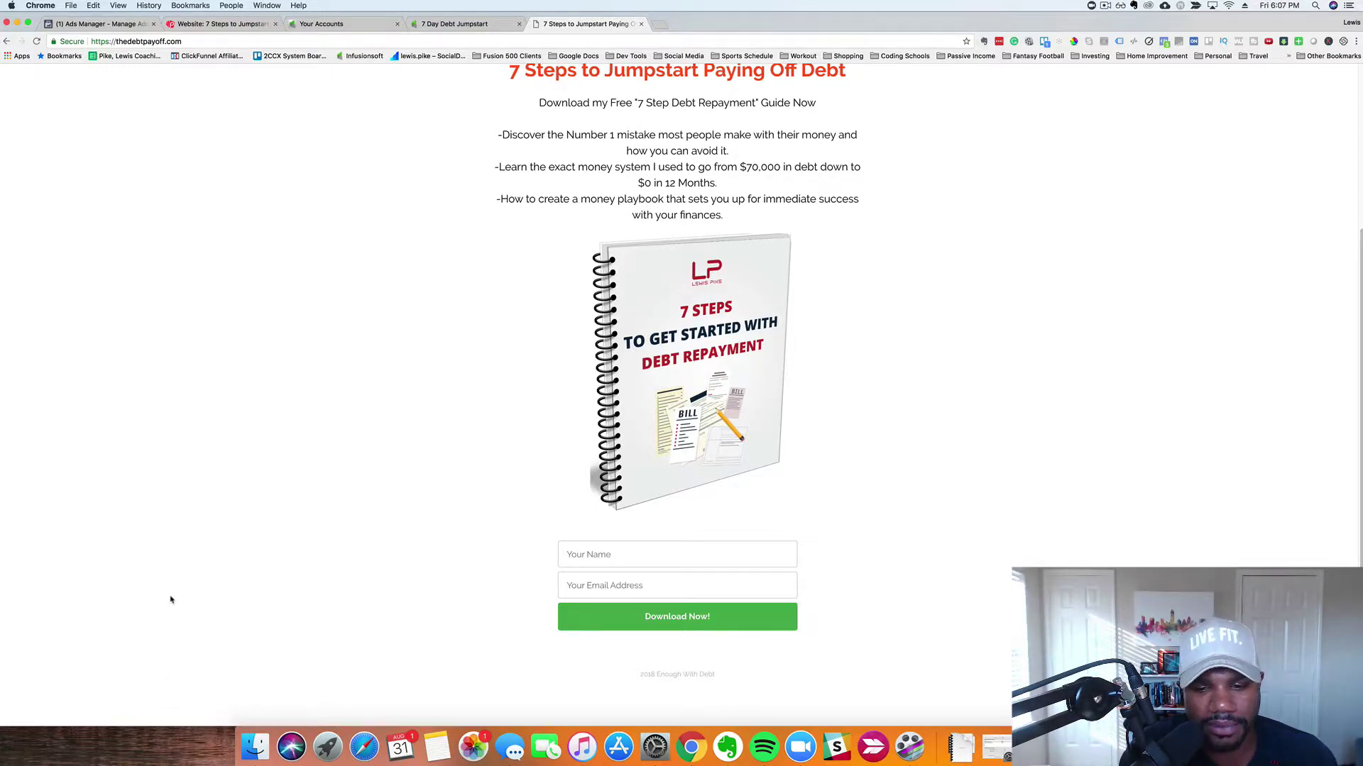
scroll(170, 599, up, 3)
scroll(171, 599, down, 1)
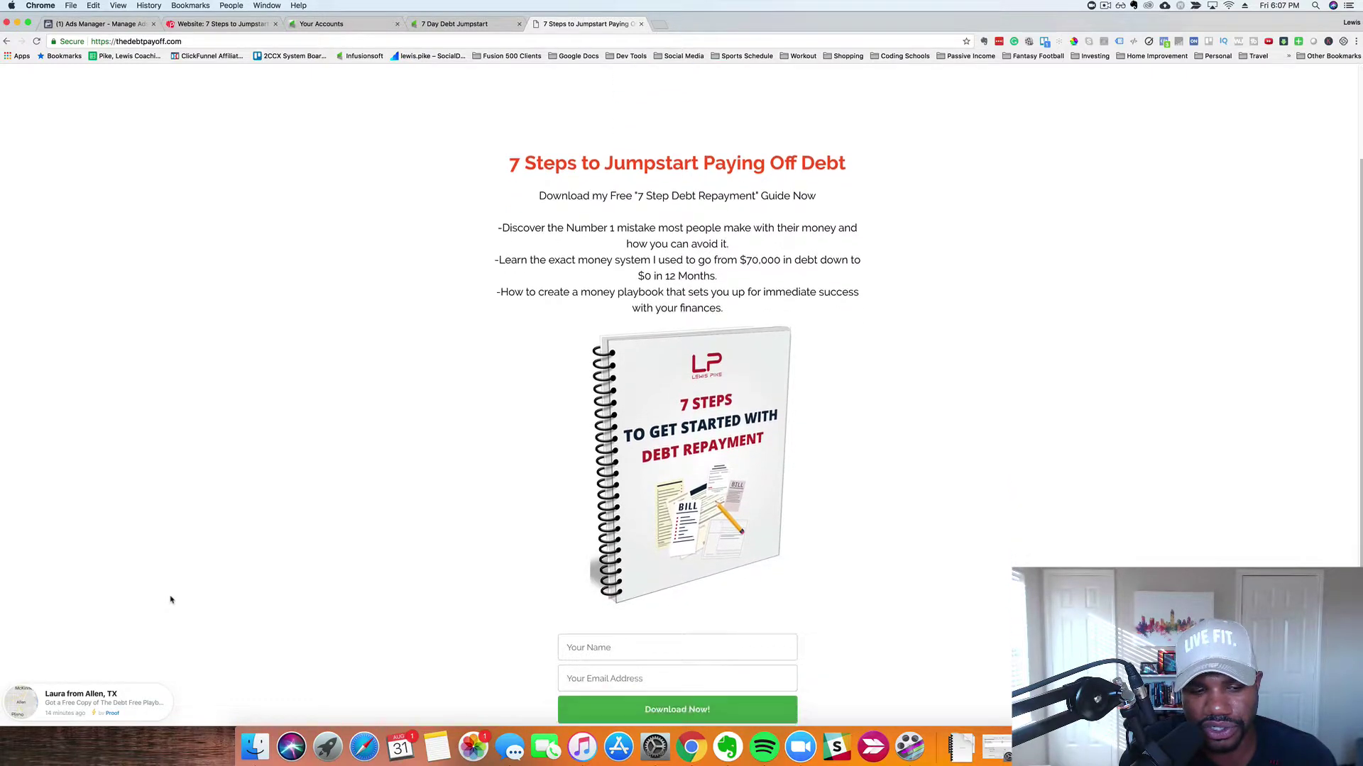
Switch to the Infusionsoft dashboard and set the new contacts count to cover the last 30 days.
scroll(170, 600, up, 1)
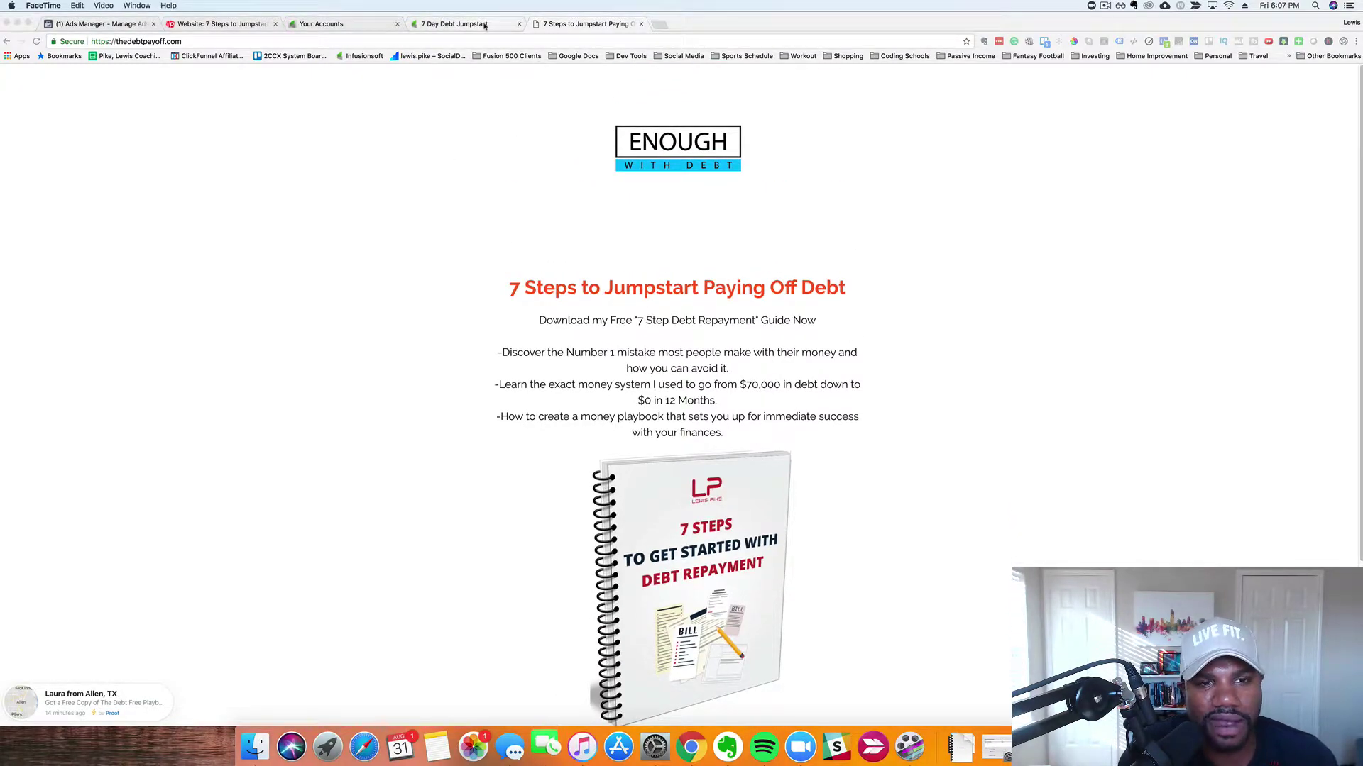
click(1326, 49)
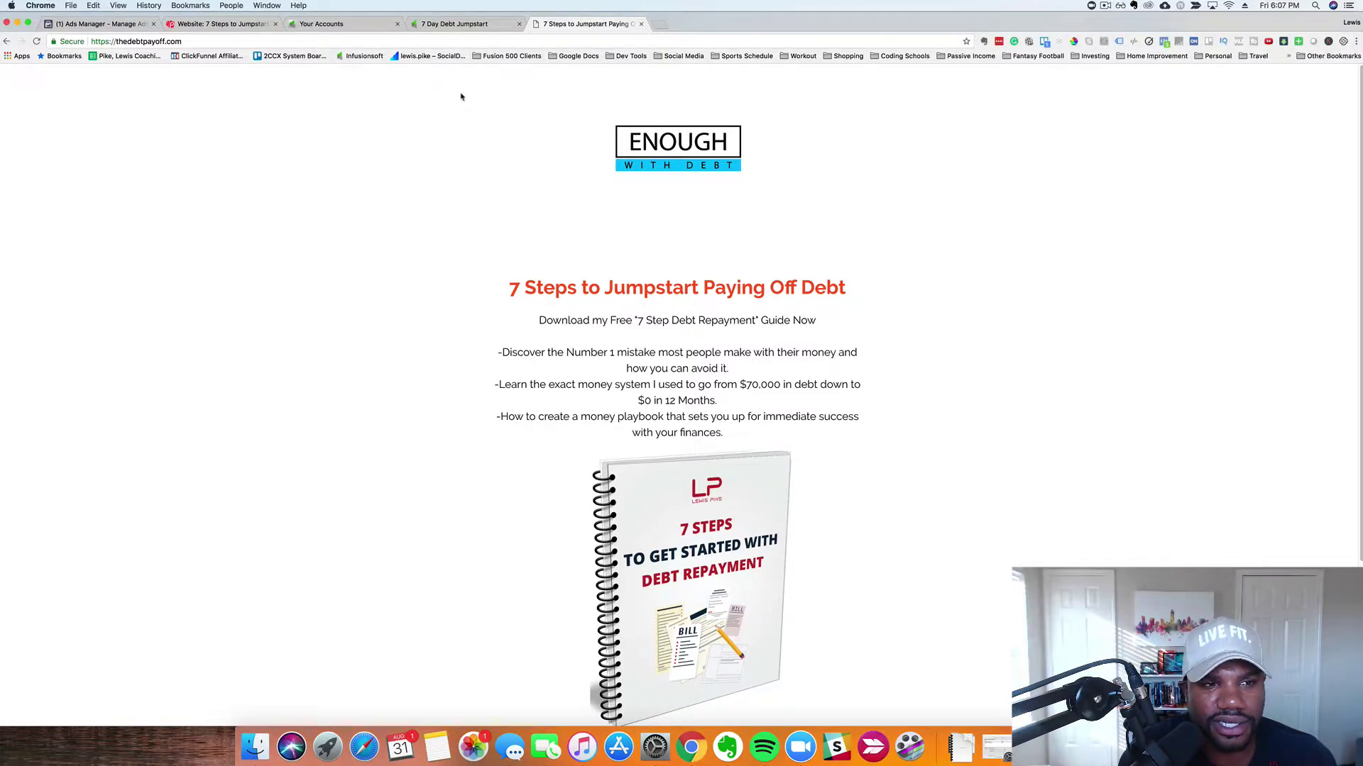
click(465, 26)
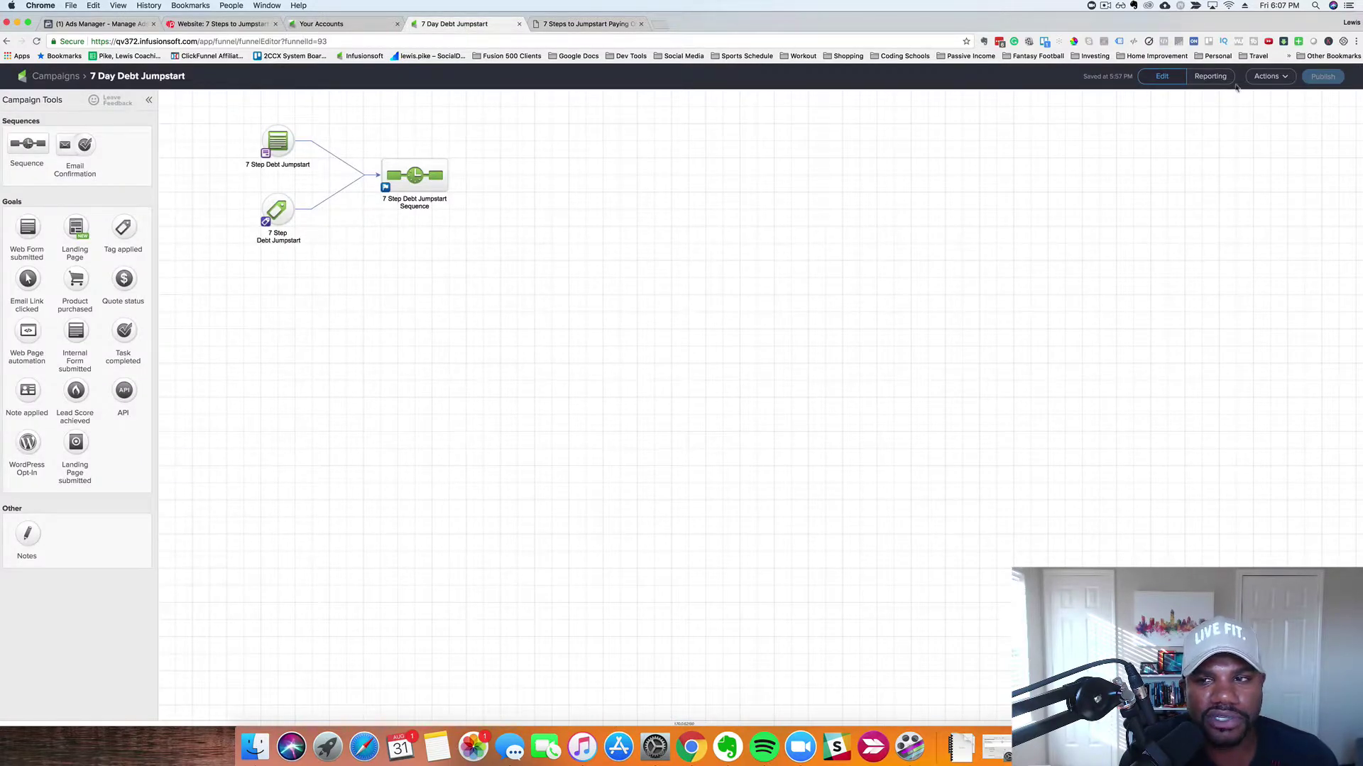
click(65, 78)
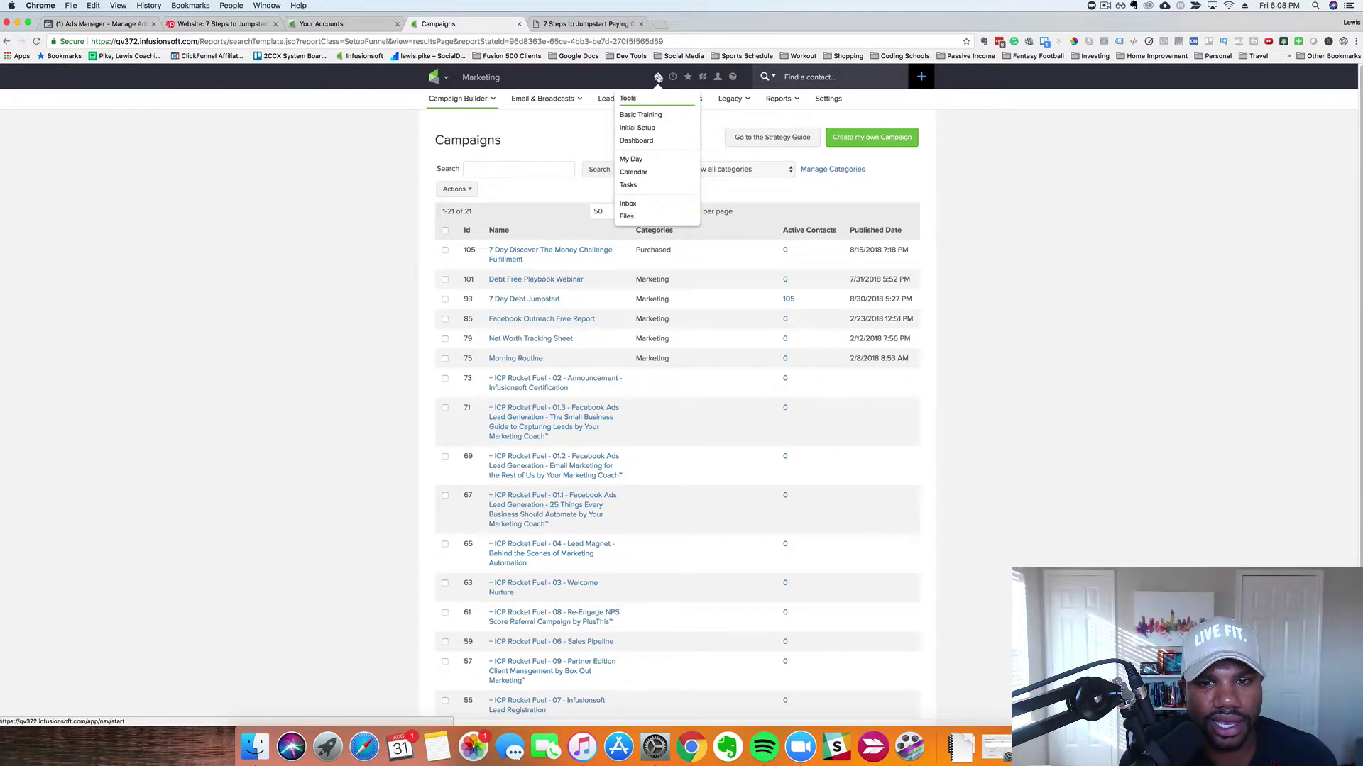
click(657, 79)
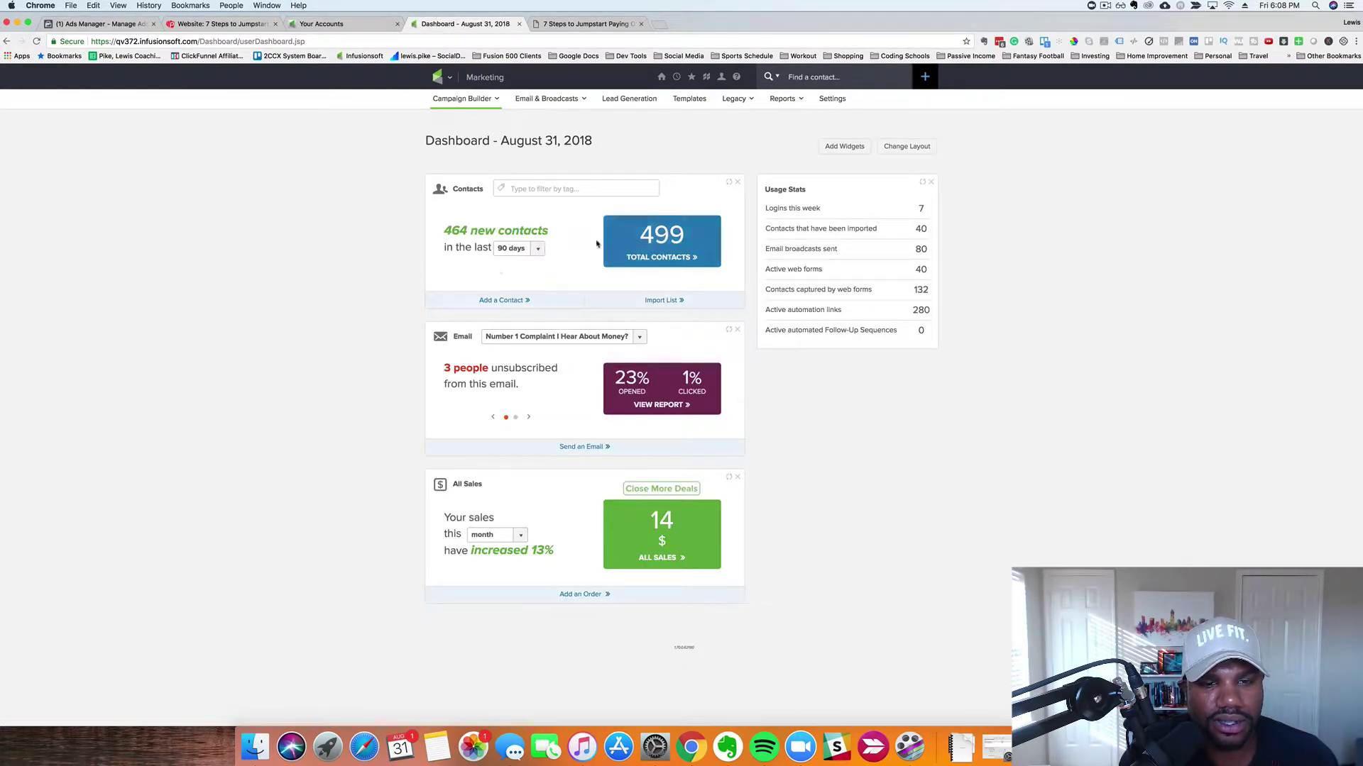
click(538, 249)
click(513, 273)
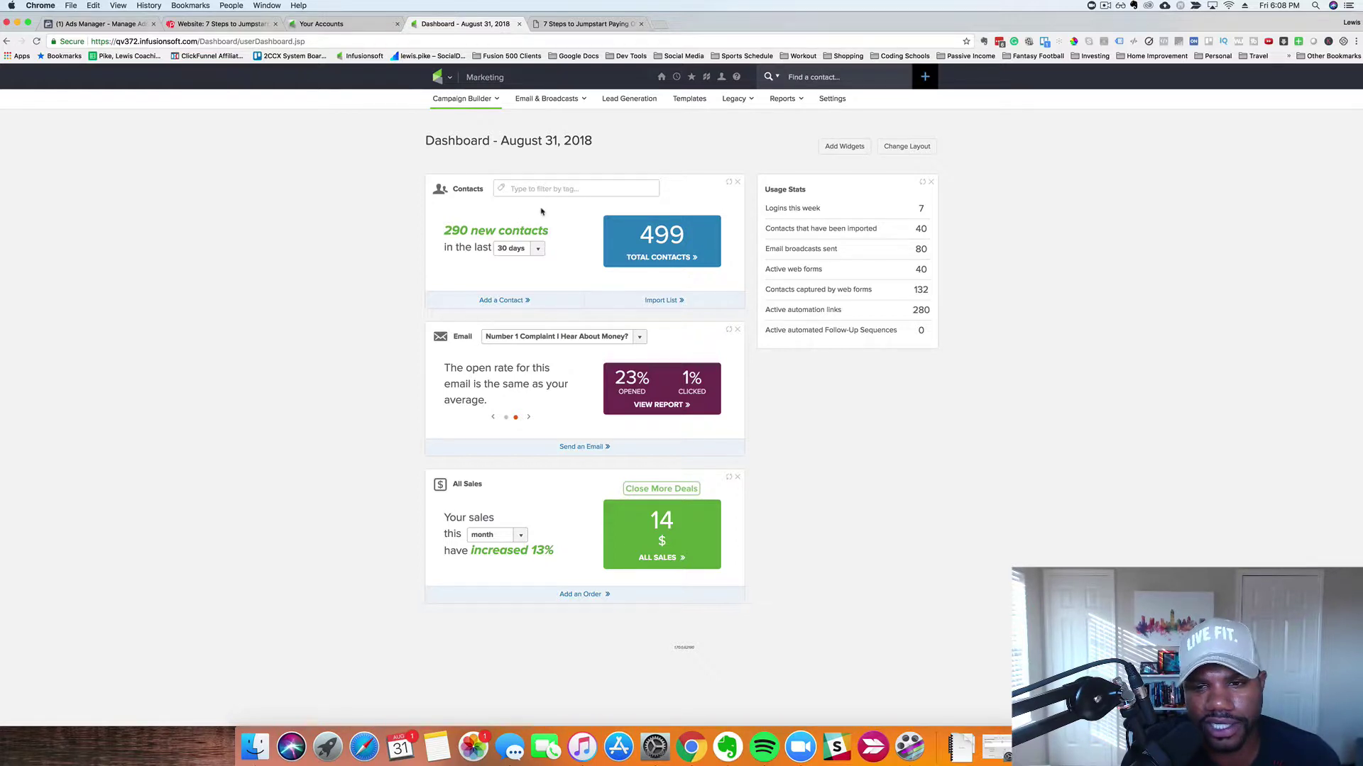
Open the 7 Day Debt Jumpstart campaign, review the emails and timers in its 7 Step Debt Jumpstart Sequence, and return to the campaign.
mouse_move(442, 105)
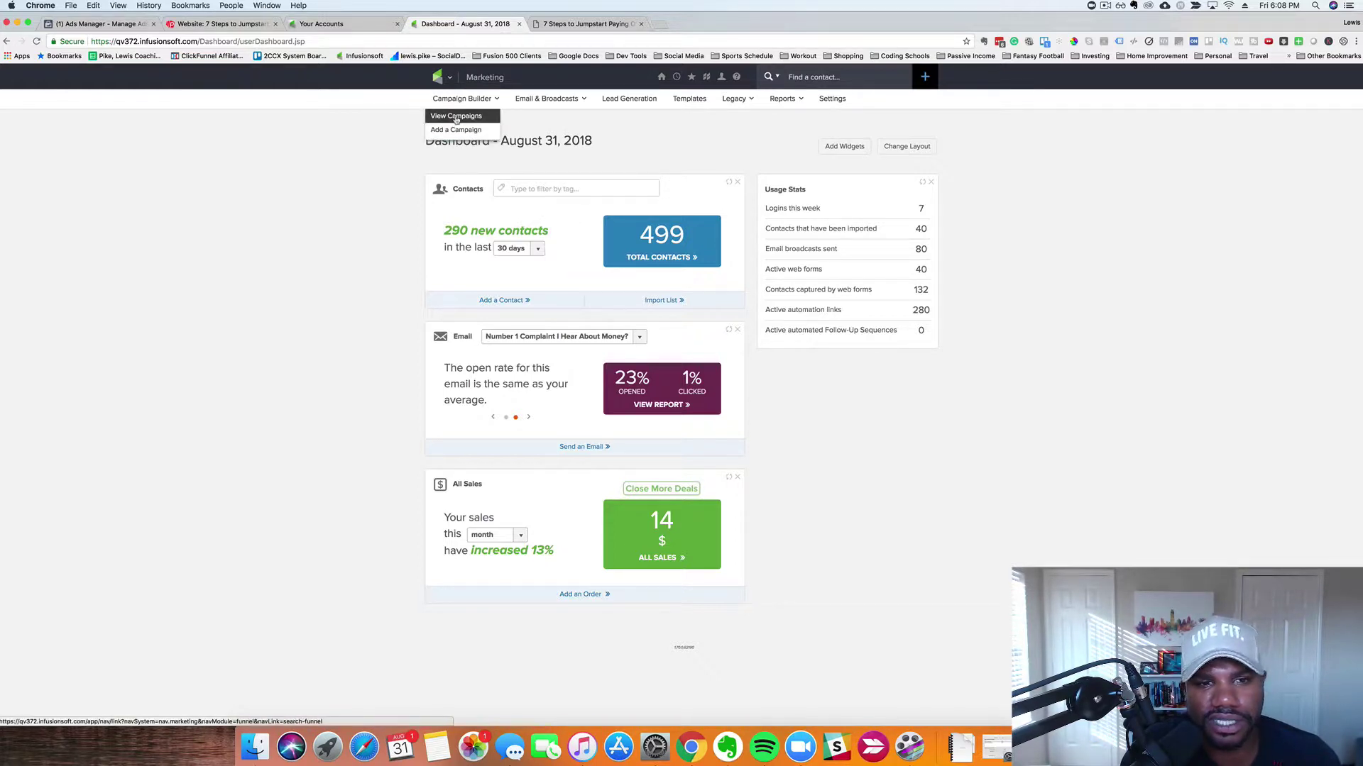
click(456, 117)
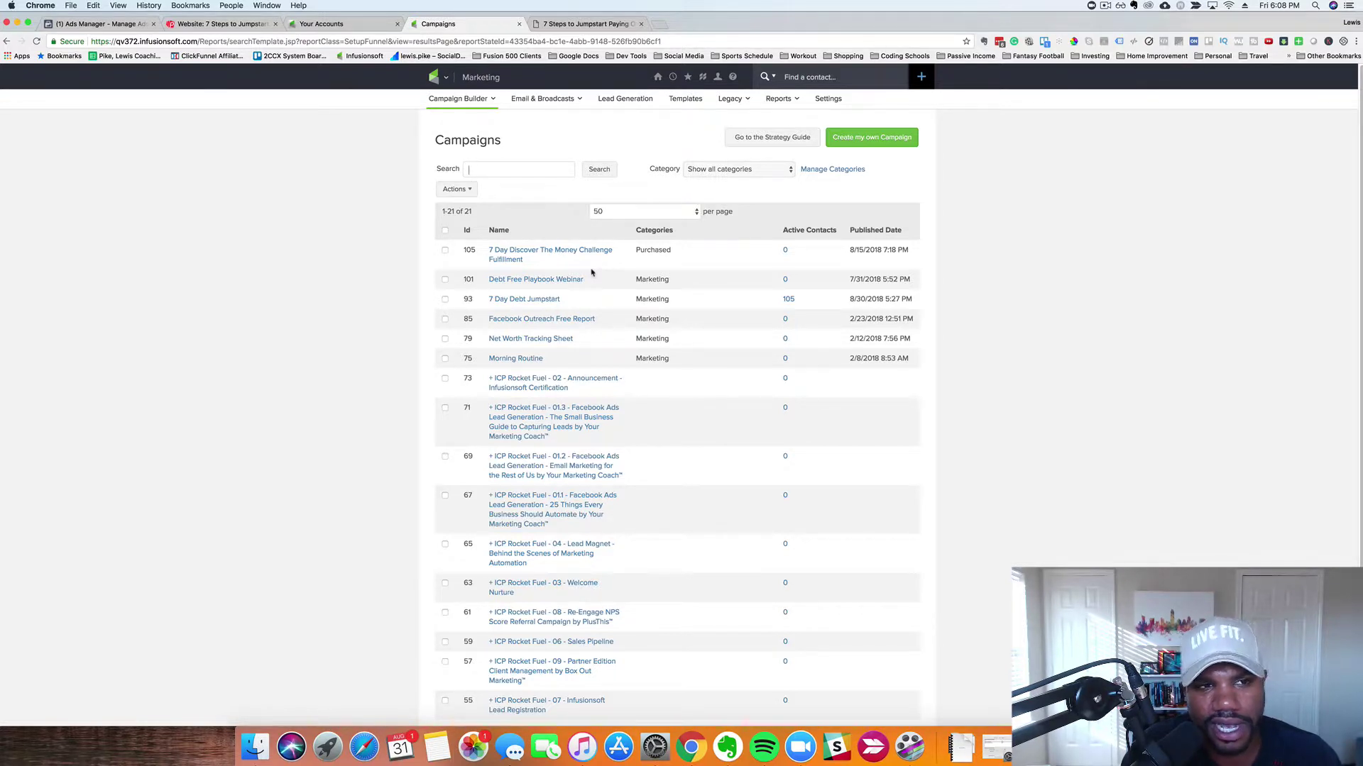
click(543, 300)
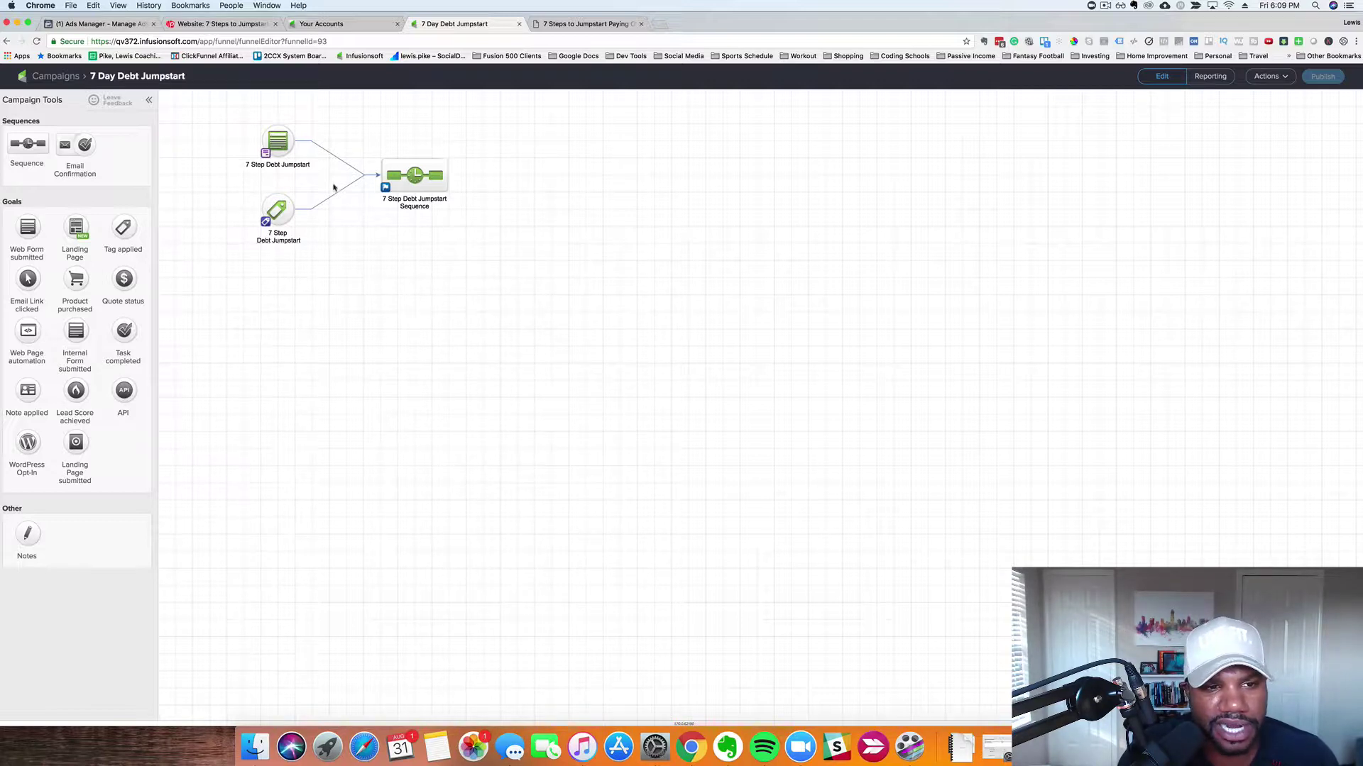
mouse_move(294, 150)
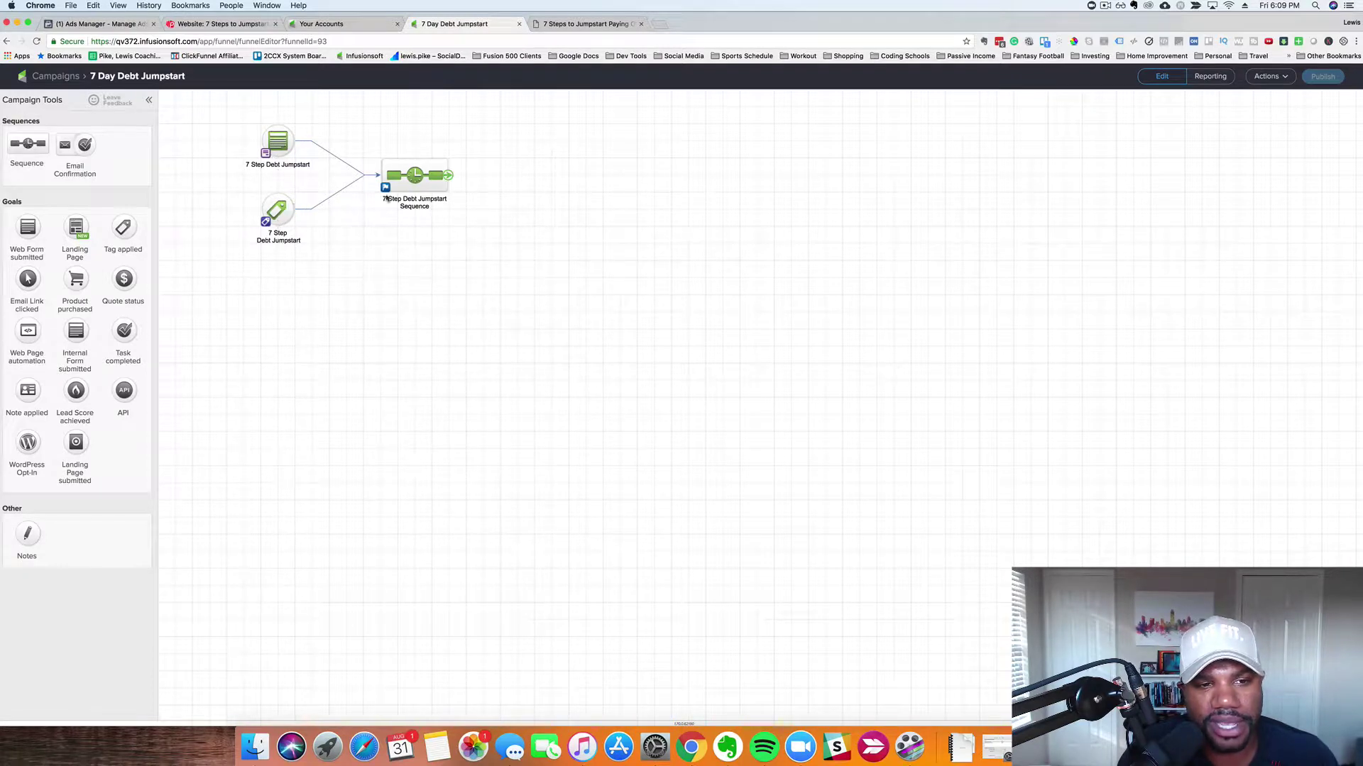
double_click(414, 184)
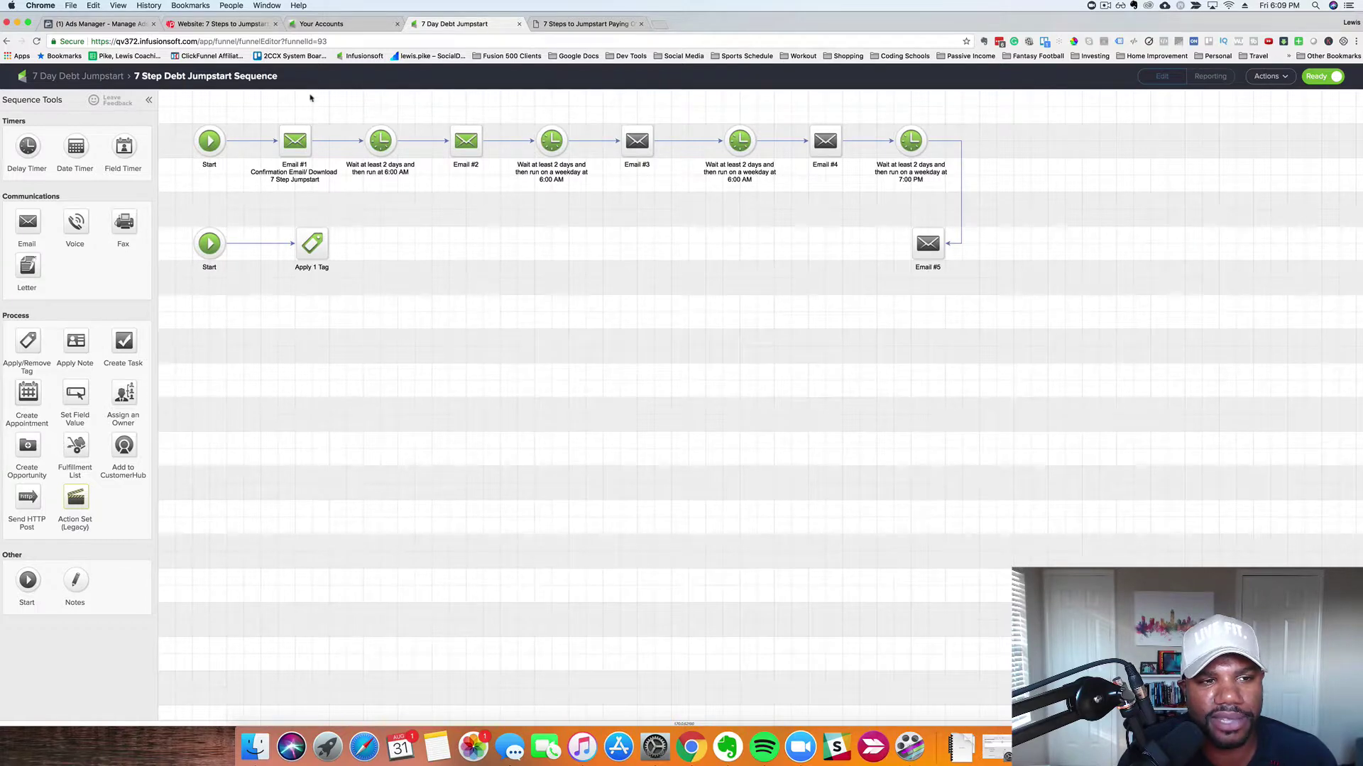
click(74, 77)
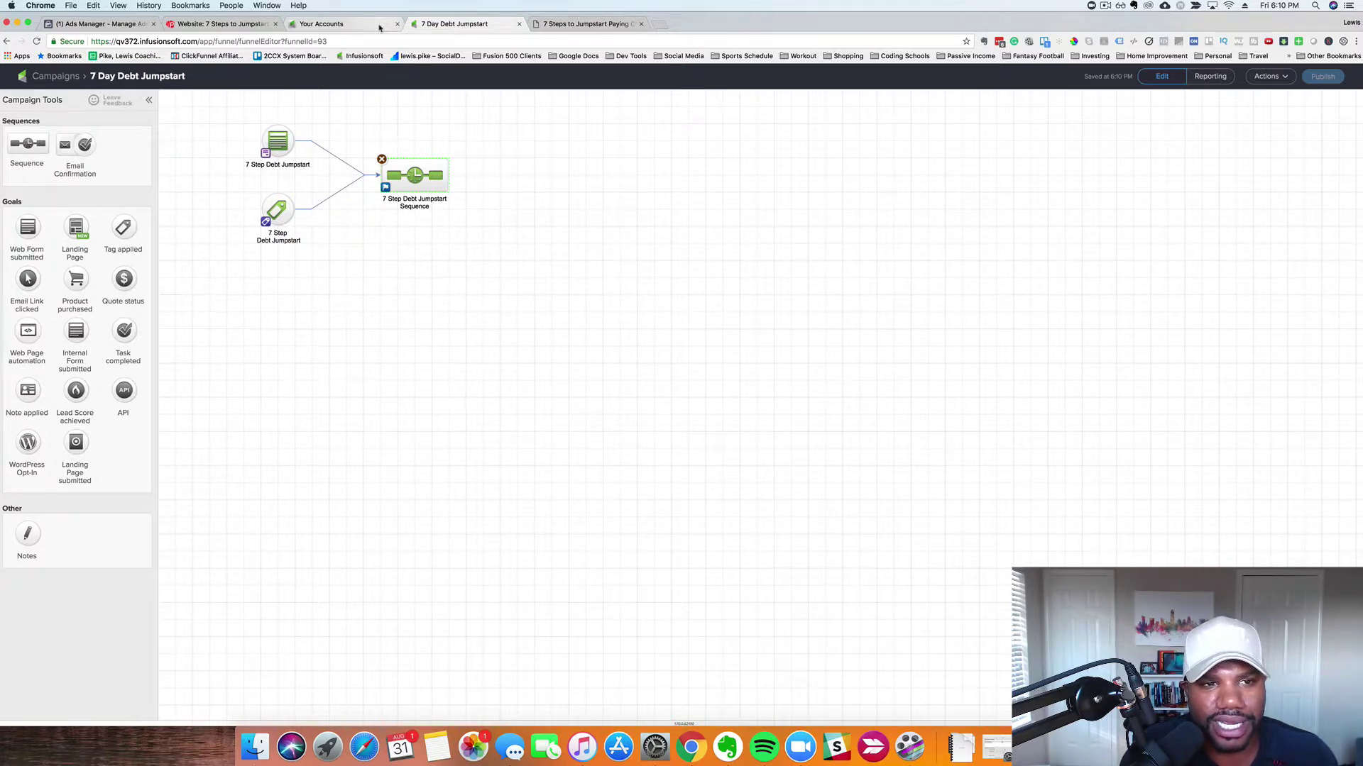
Switch to Facebook Ads Manager and check the conversion breakdown of the two active debt repayment campaigns, CF and PS.
click(379, 27)
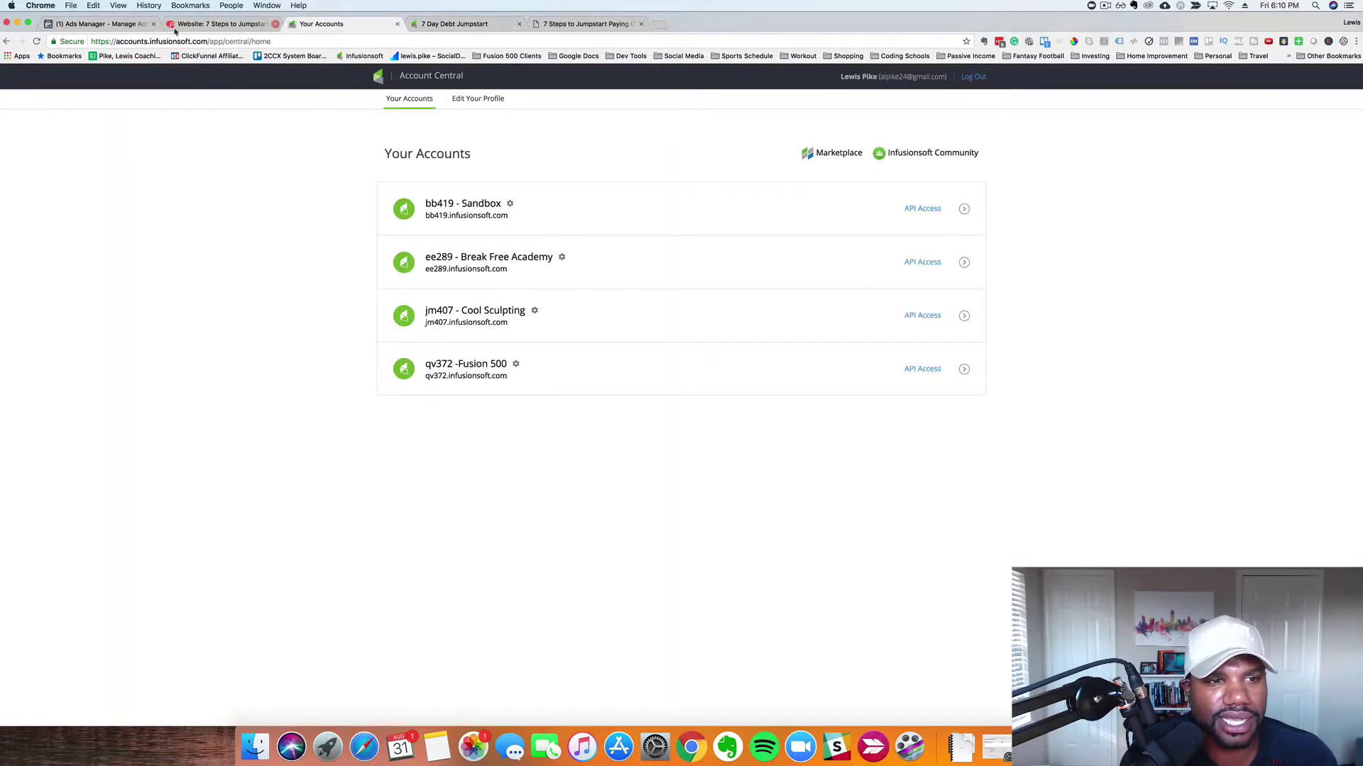
click(113, 25)
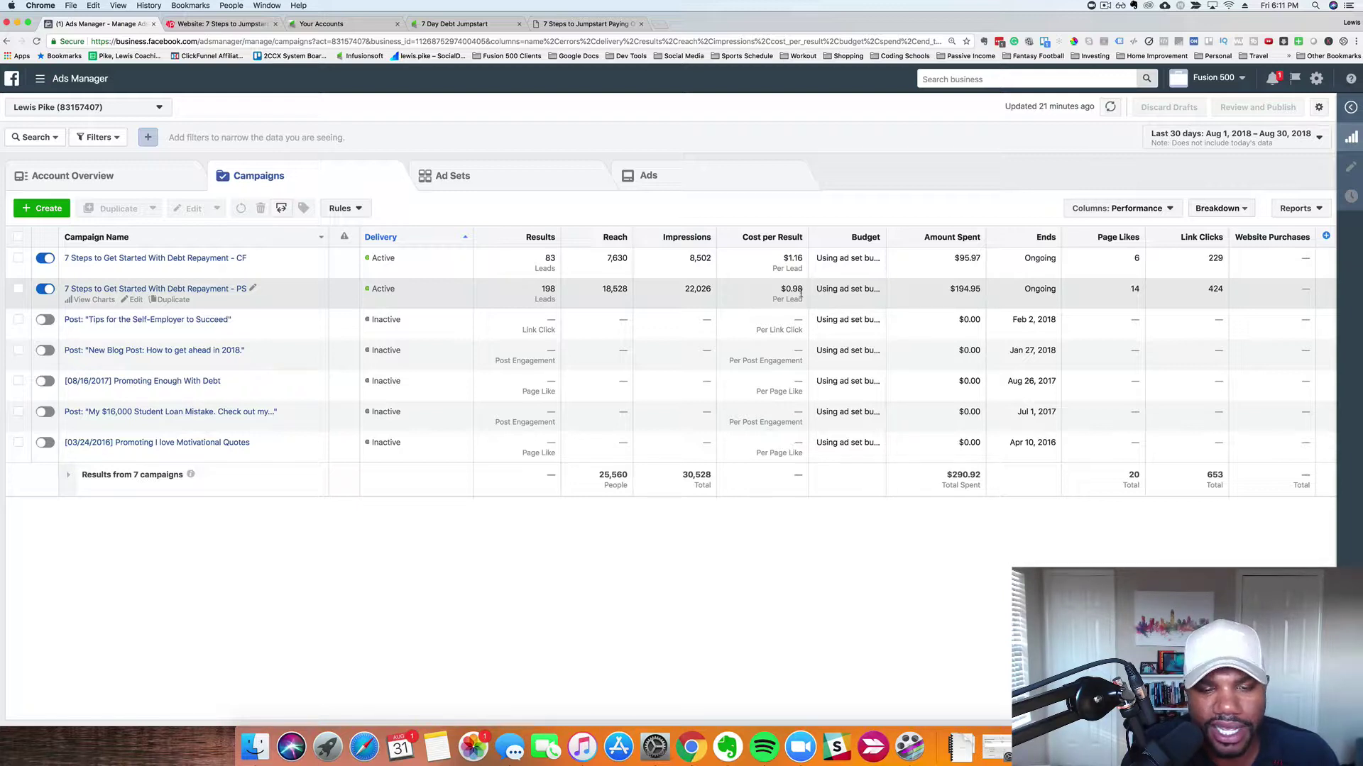
mouse_move(545, 295)
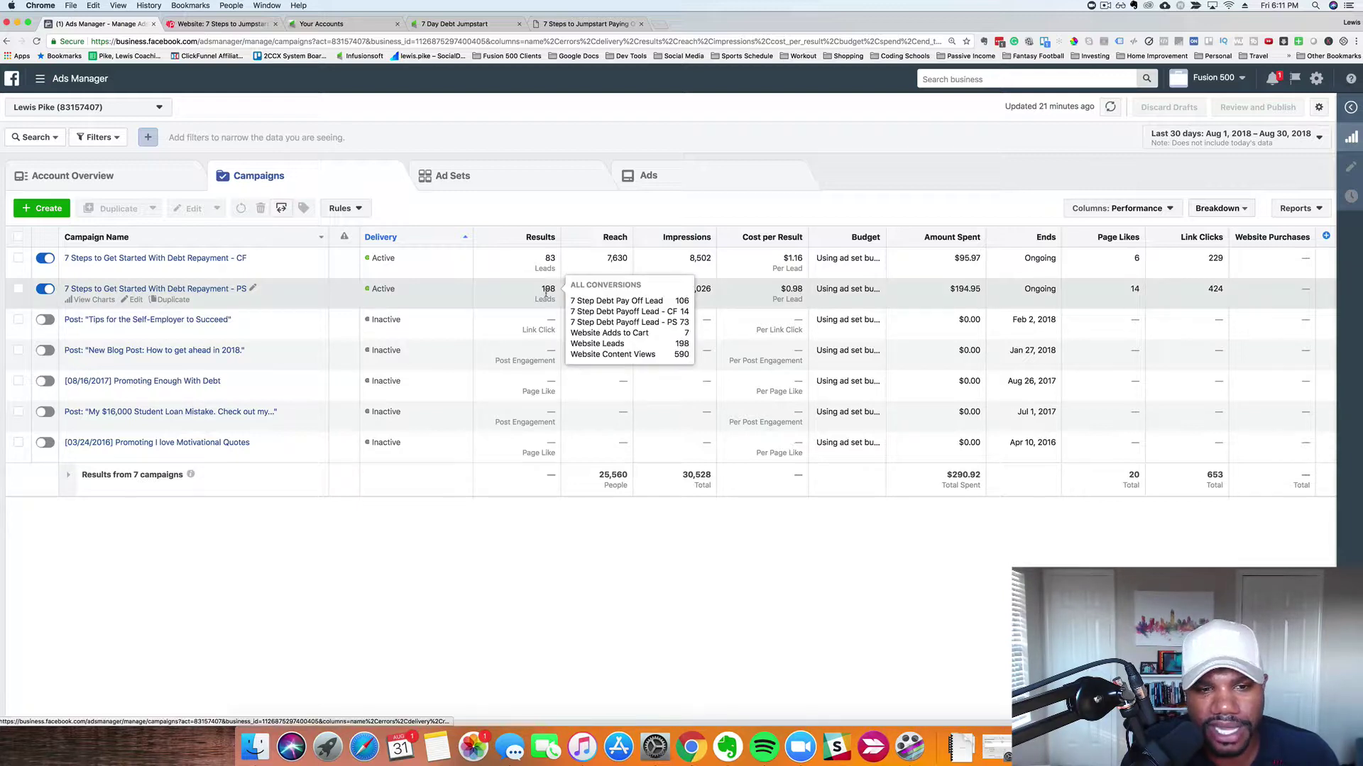
mouse_move(553, 263)
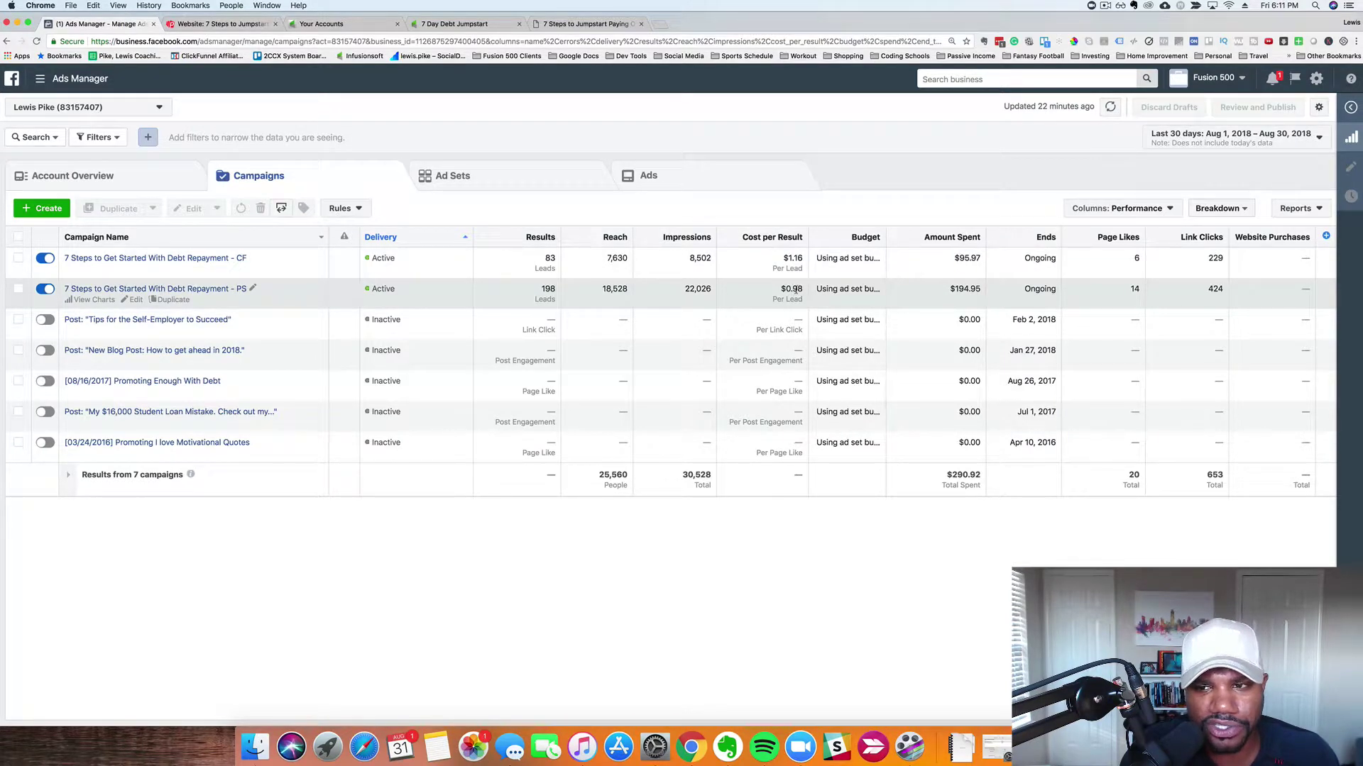
Set the reporting date range to Last 7 days and review performance at ad set and ad level.
click(1281, 140)
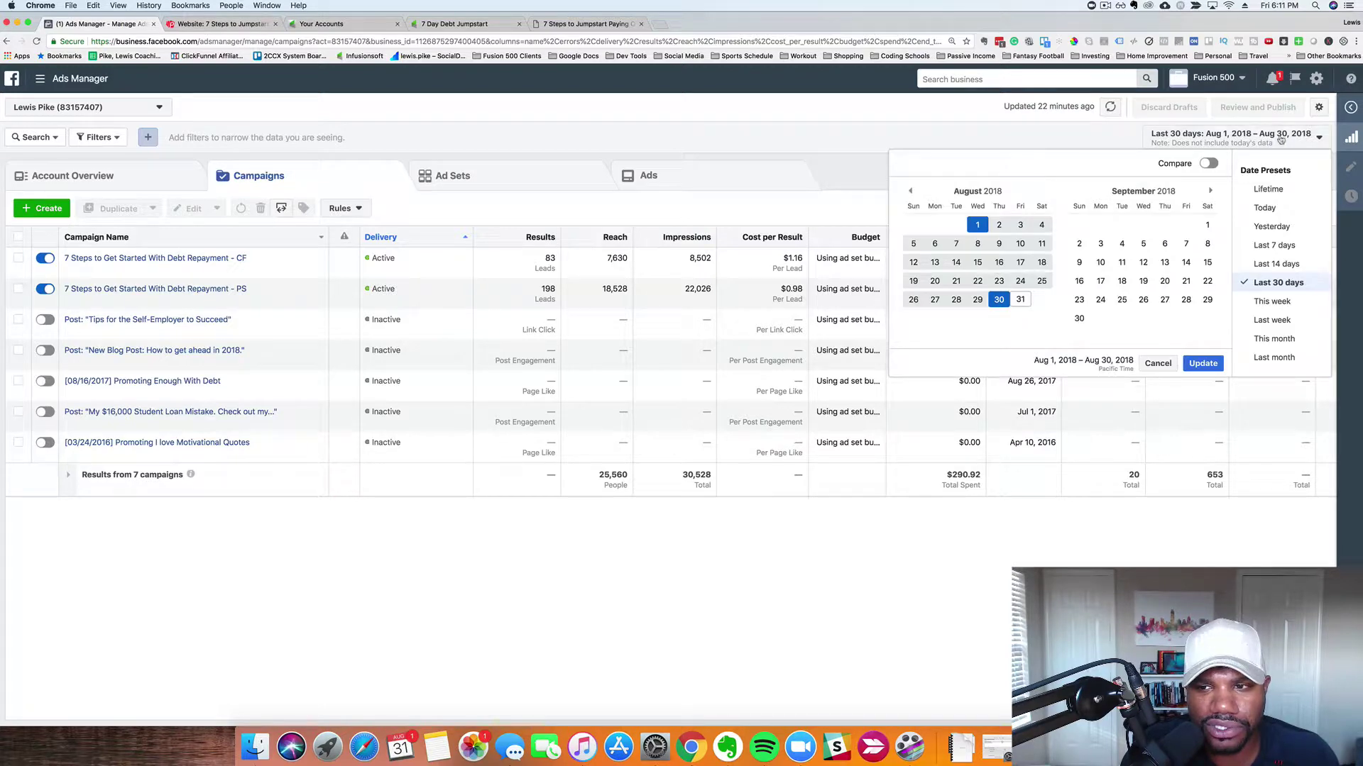
click(1272, 245)
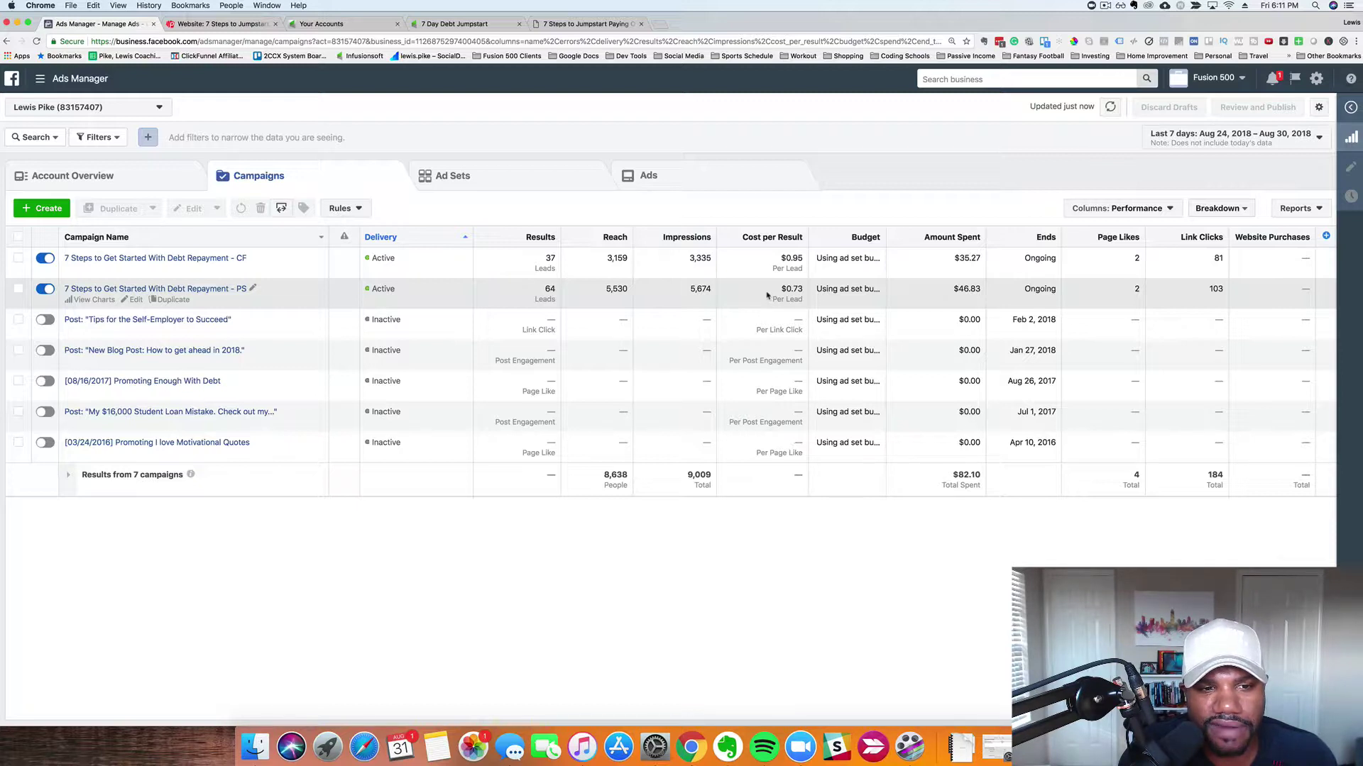
click(228, 290)
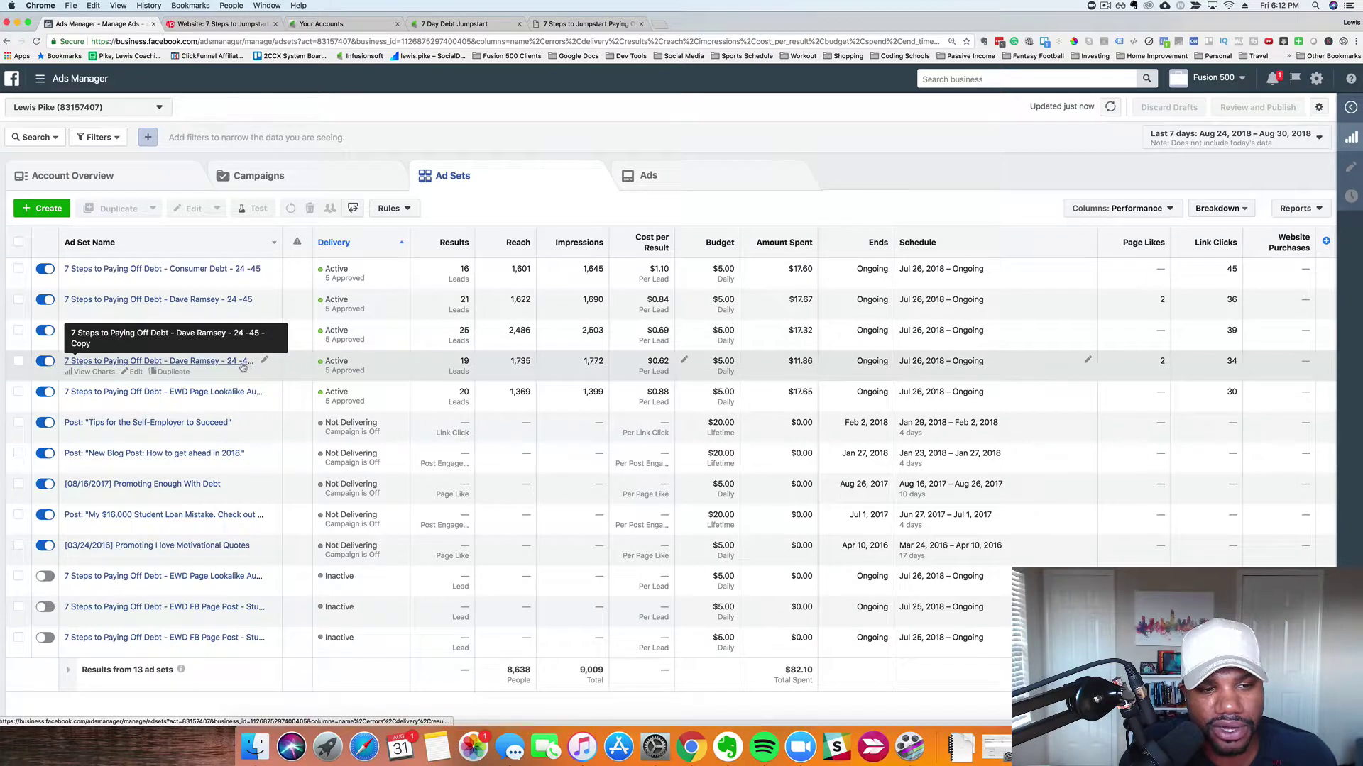
click(207, 275)
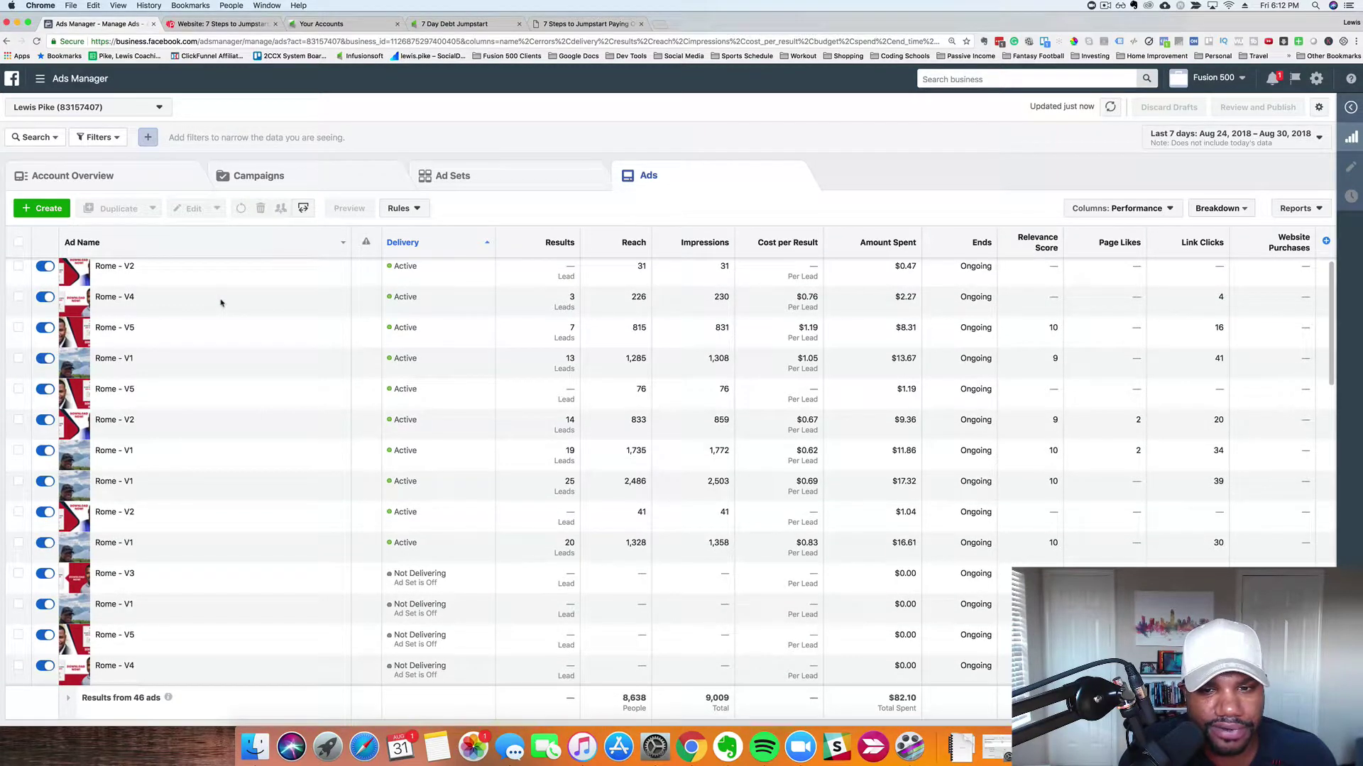
Find the active Rome - V1 ad with 25 leads and open it for editing.
mouse_move(152, 306)
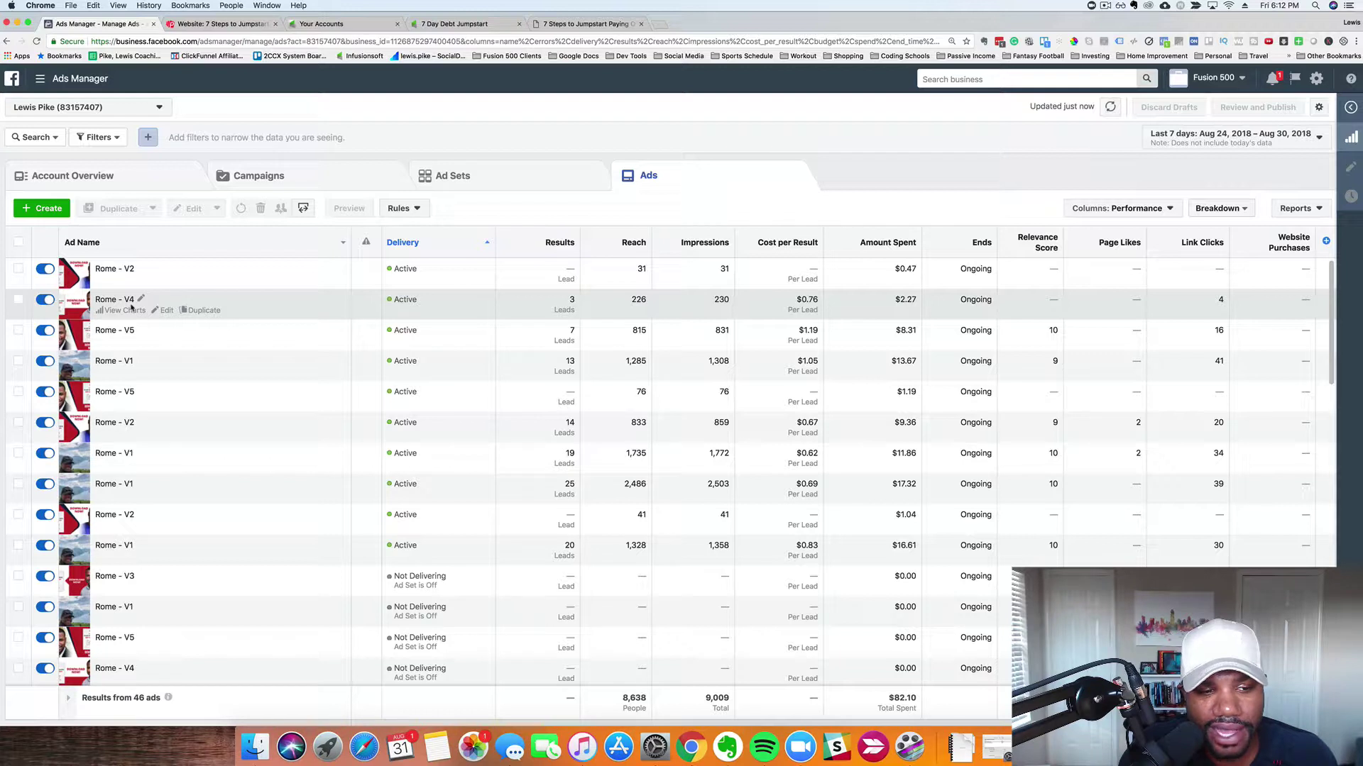
mouse_move(165, 377)
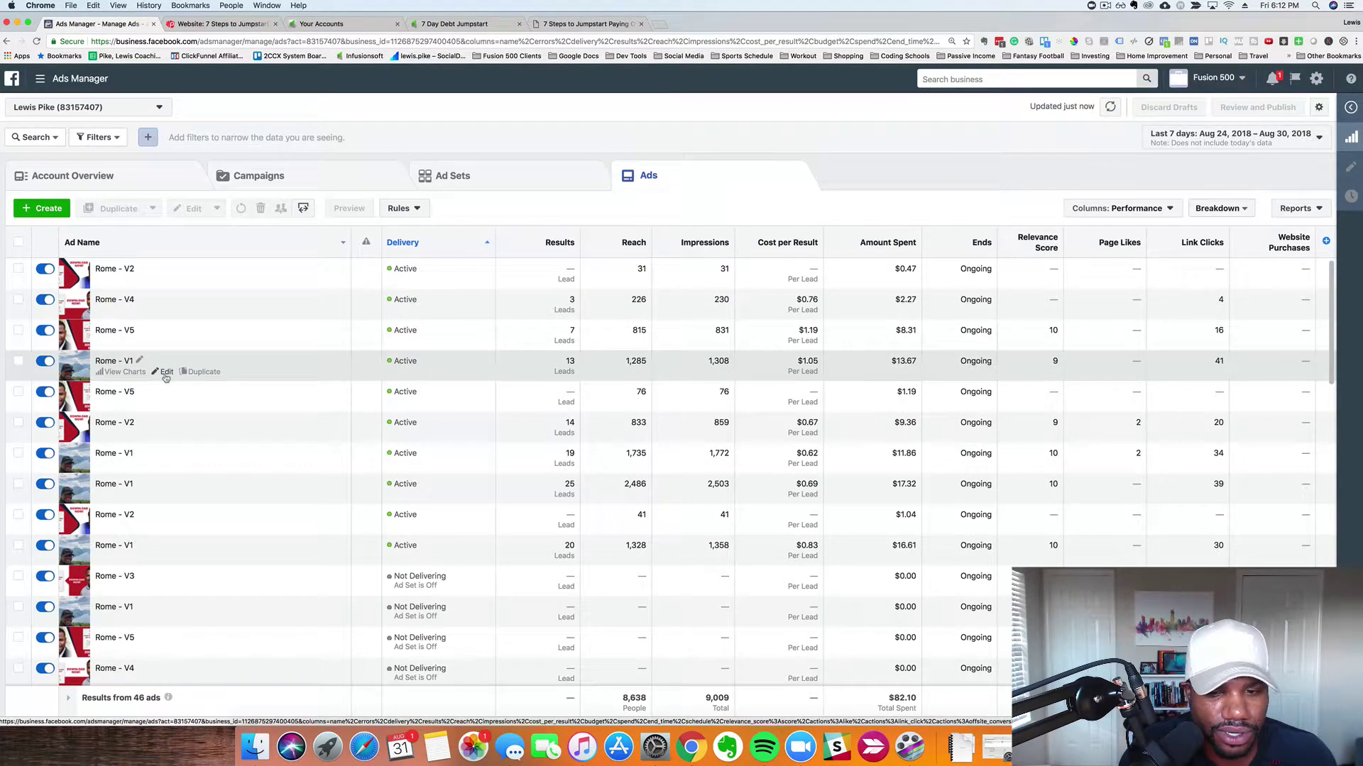
scroll(138, 454, down, 1)
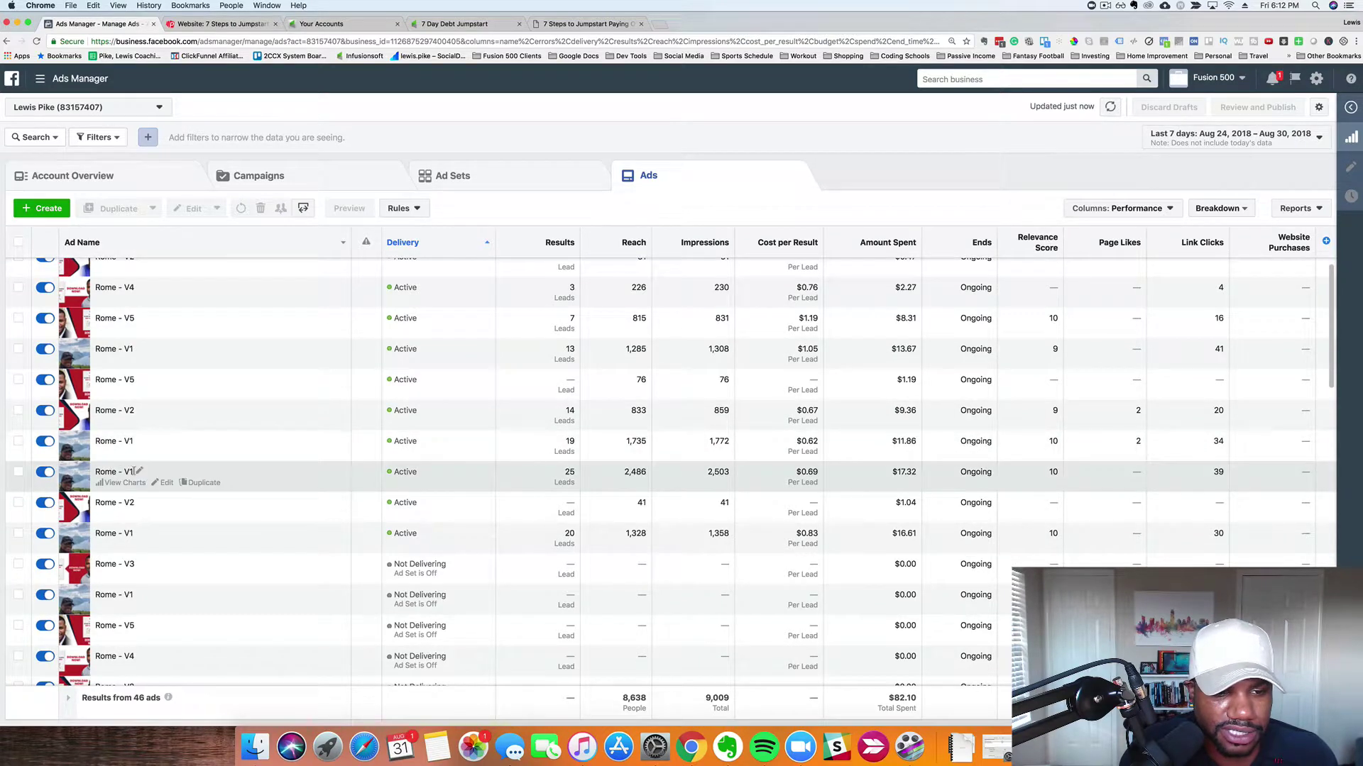
click(147, 484)
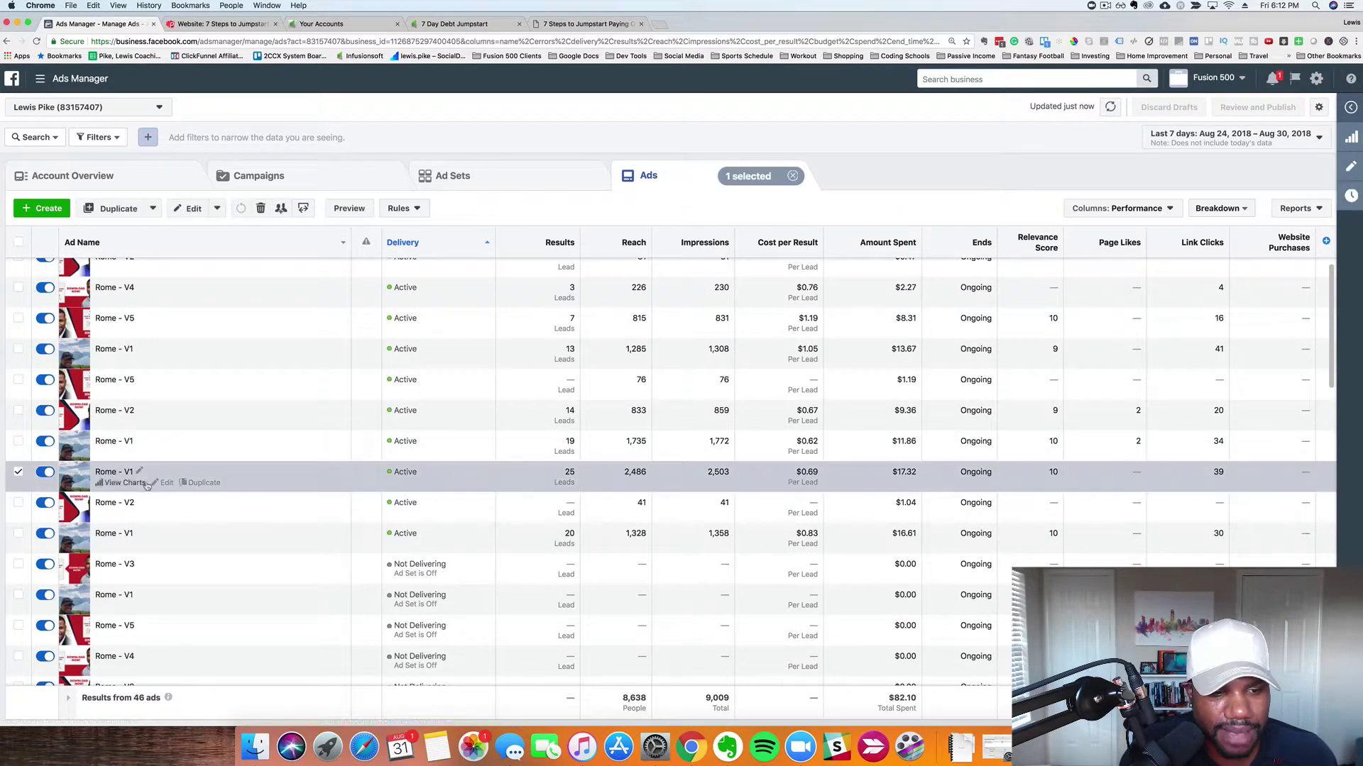
click(164, 485)
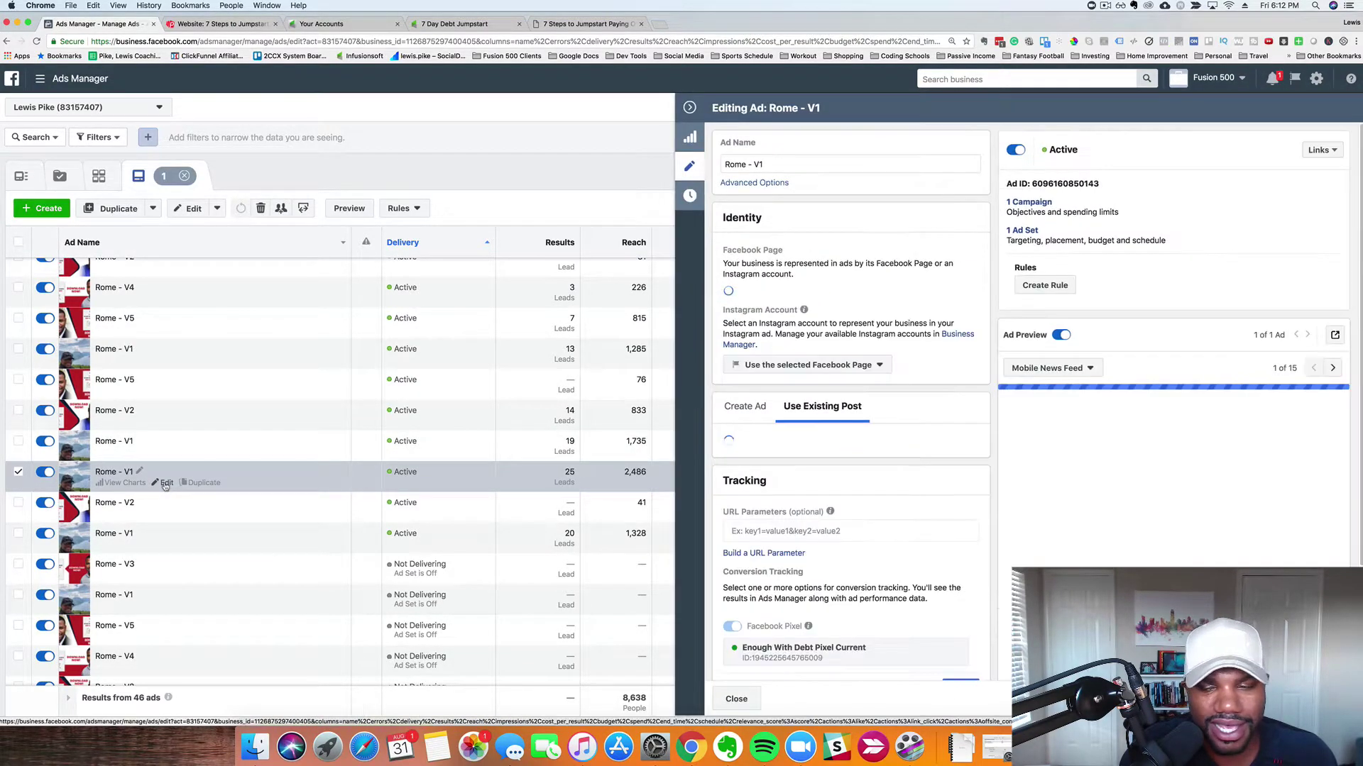
Examine the Rome - V1 ad's preview, identity, existing post selection and tracking settings.
scroll(1175, 394, down, 1)
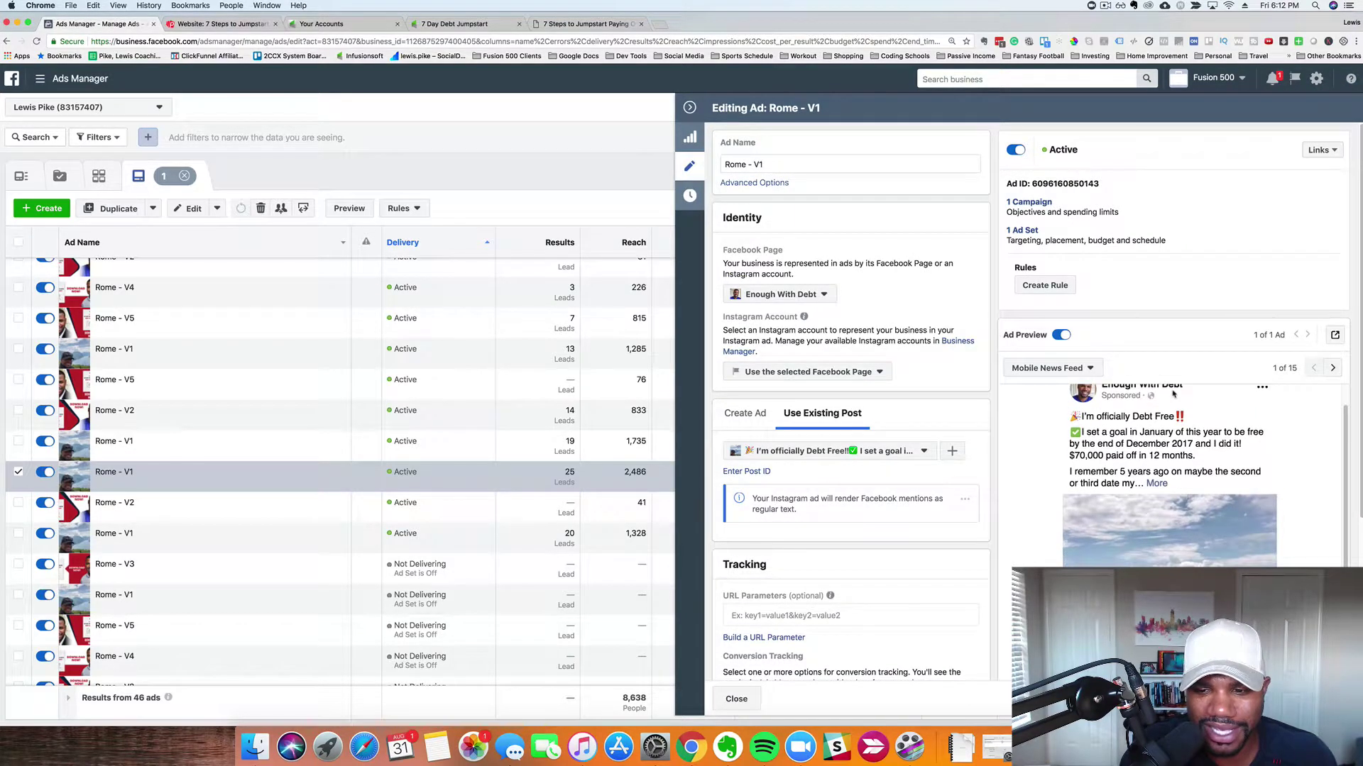
scroll(1197, 508, down, 5)
scroll(1198, 508, up, 1)
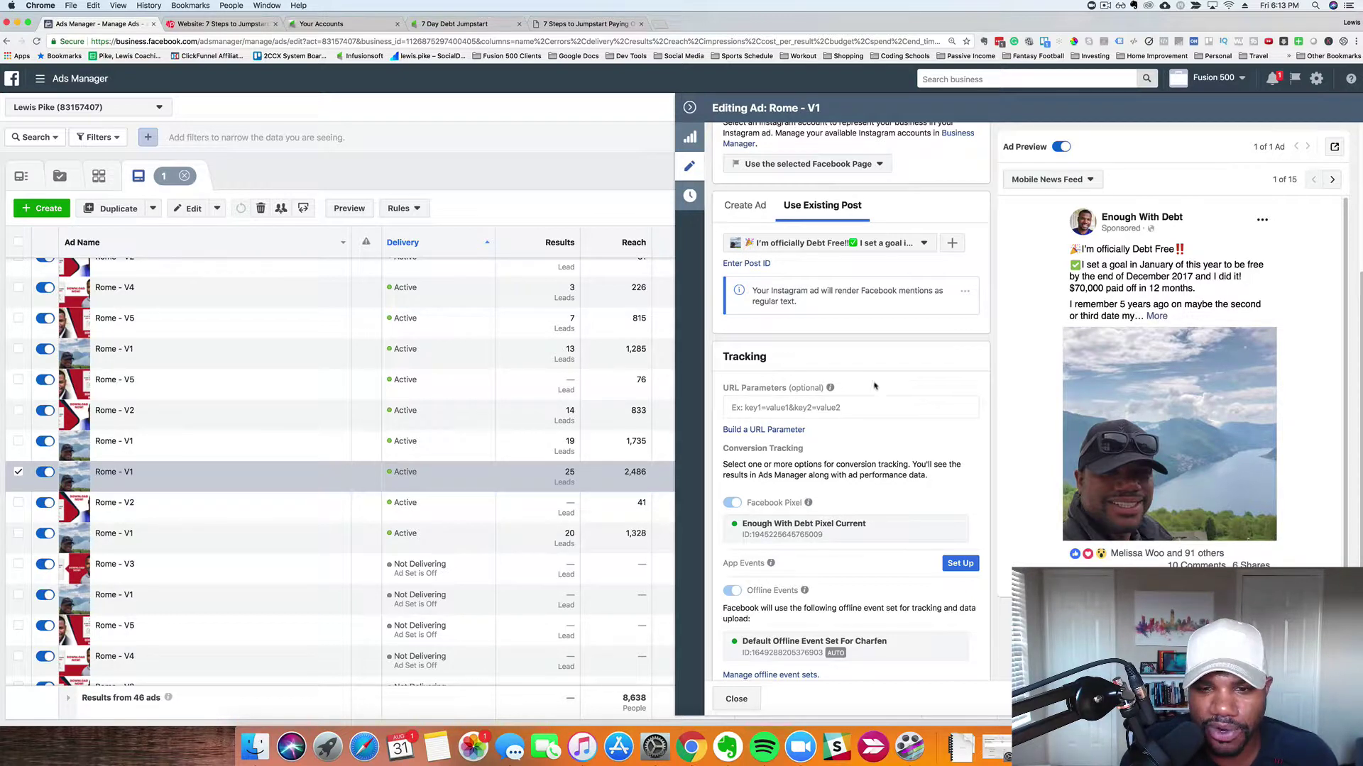
scroll(877, 383, down, 1)
scroll(901, 412, up, 3)
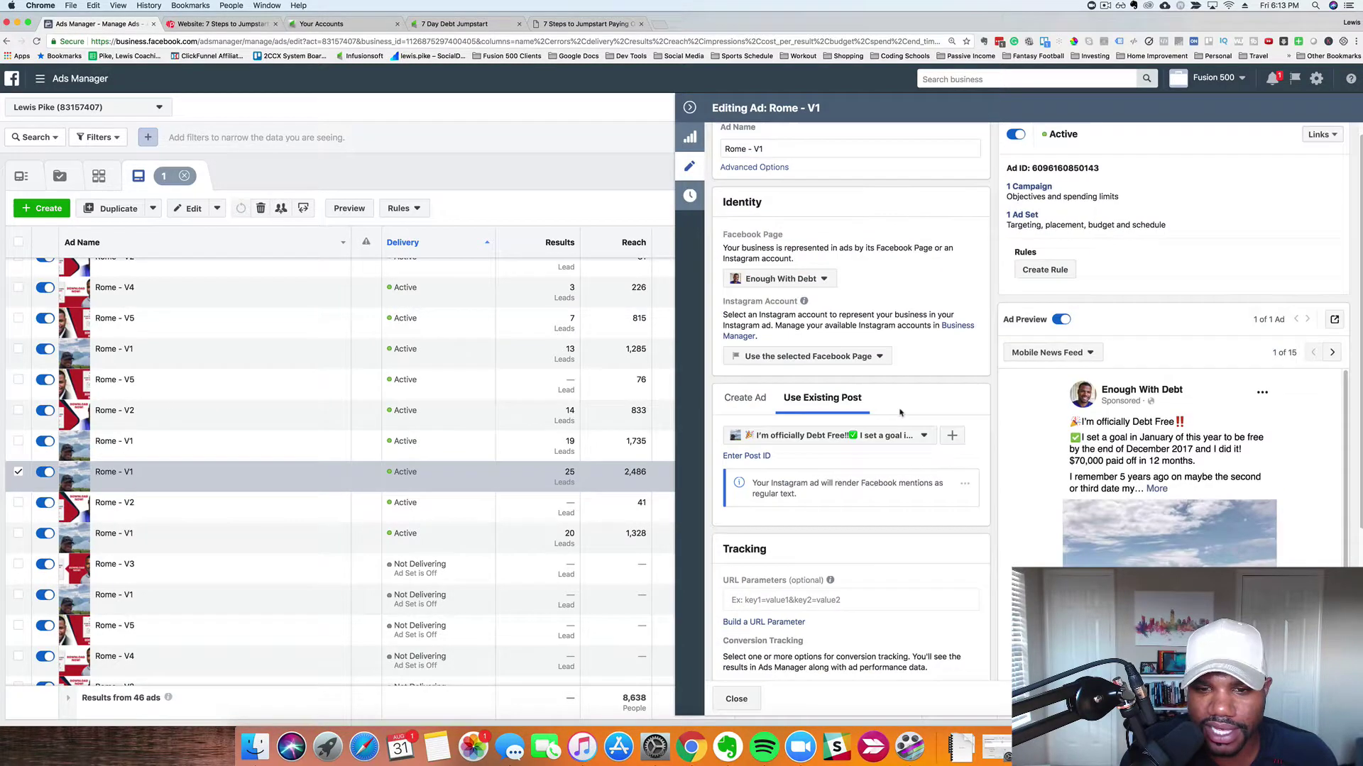
scroll(901, 412, down, 3)
scroll(1122, 402, down, 1)
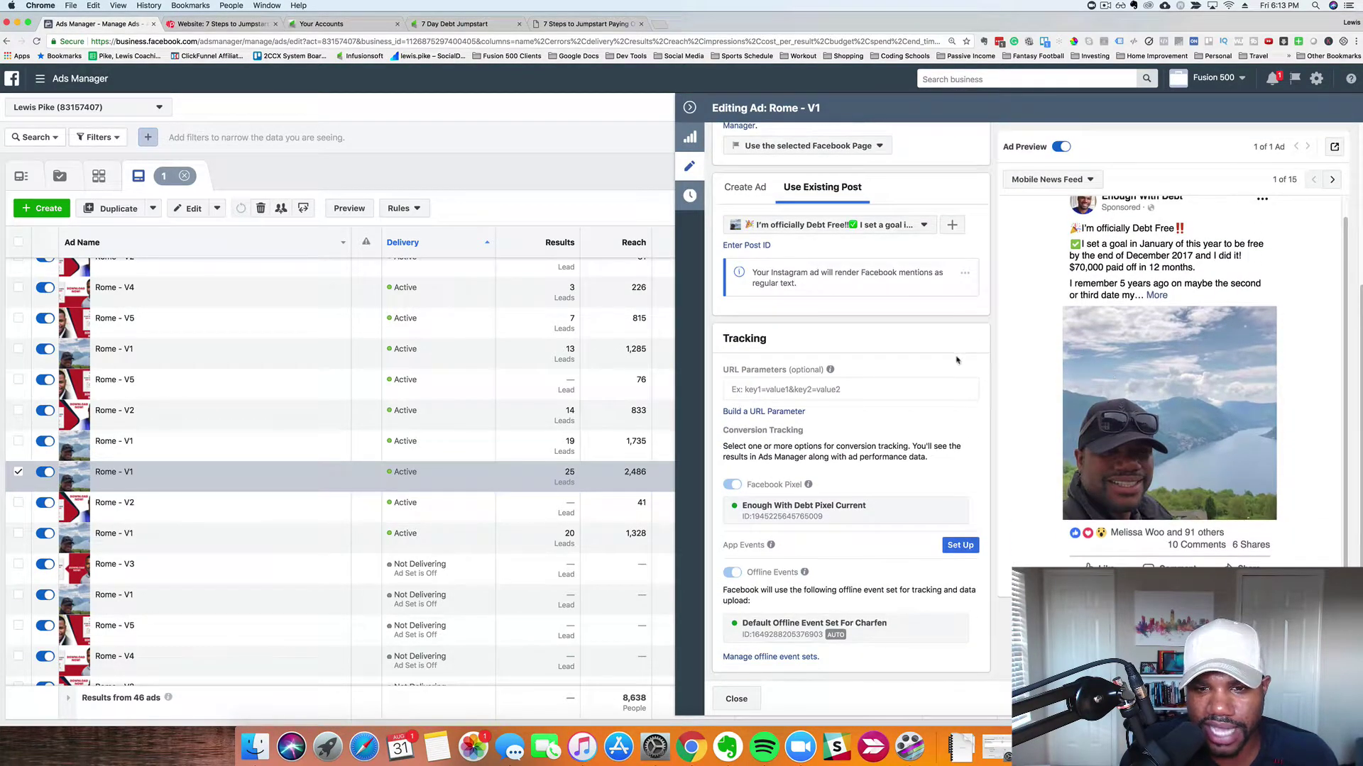
scroll(819, 302, up, 3)
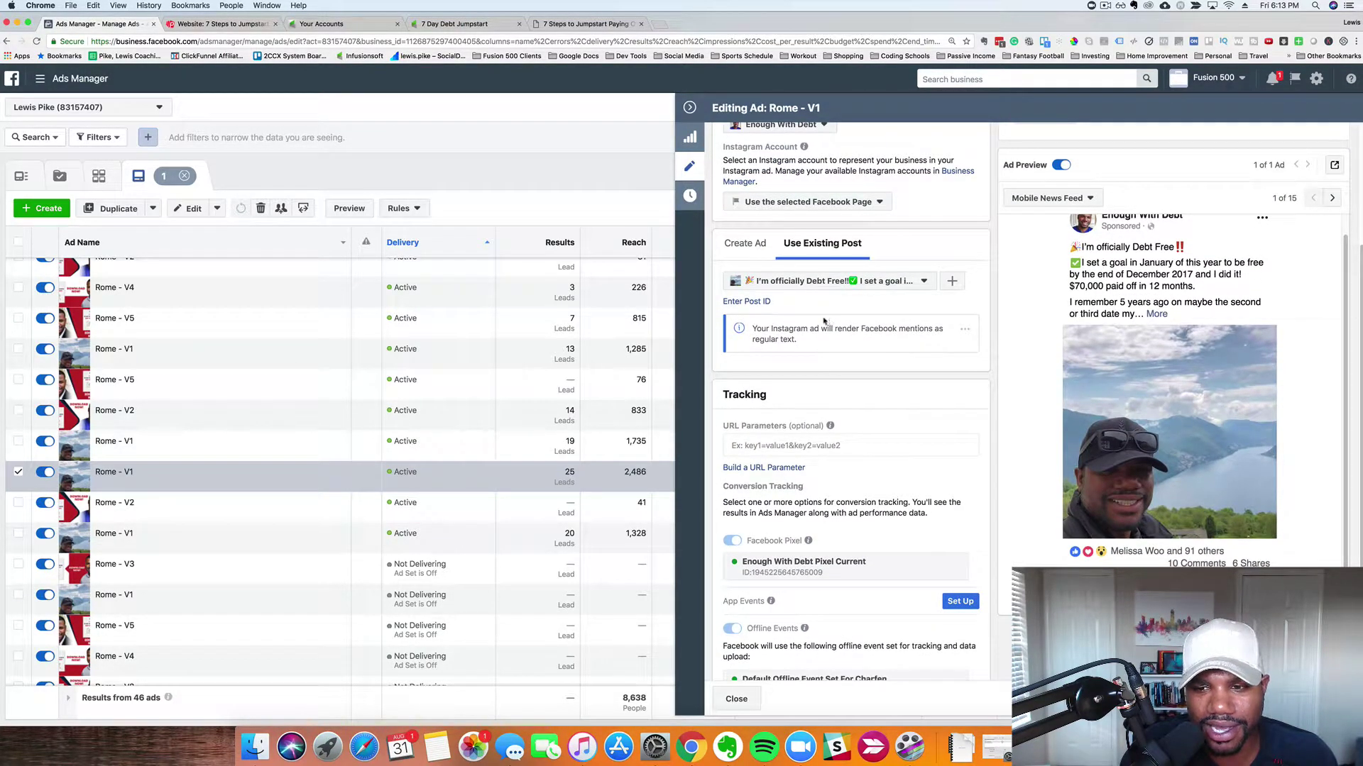
click(658, 24)
text(www.fa)
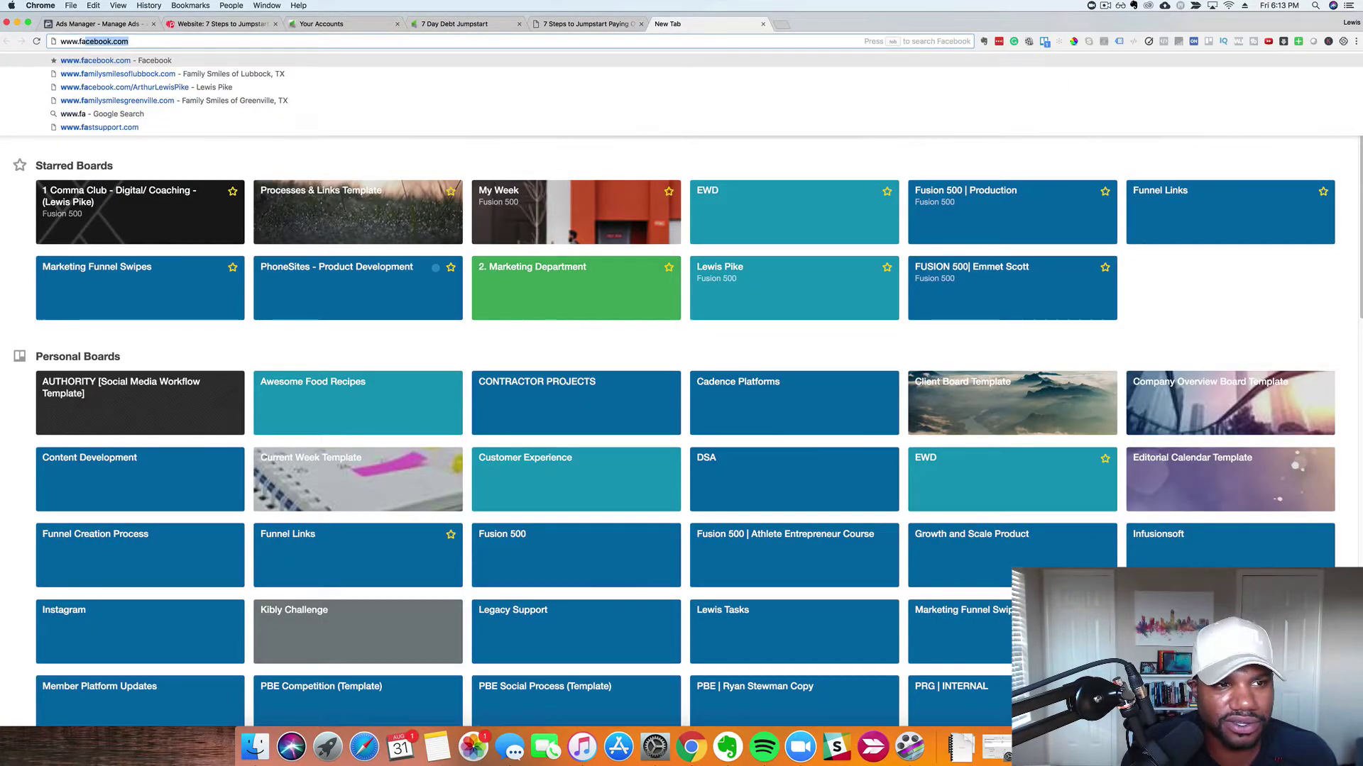
key(Return)
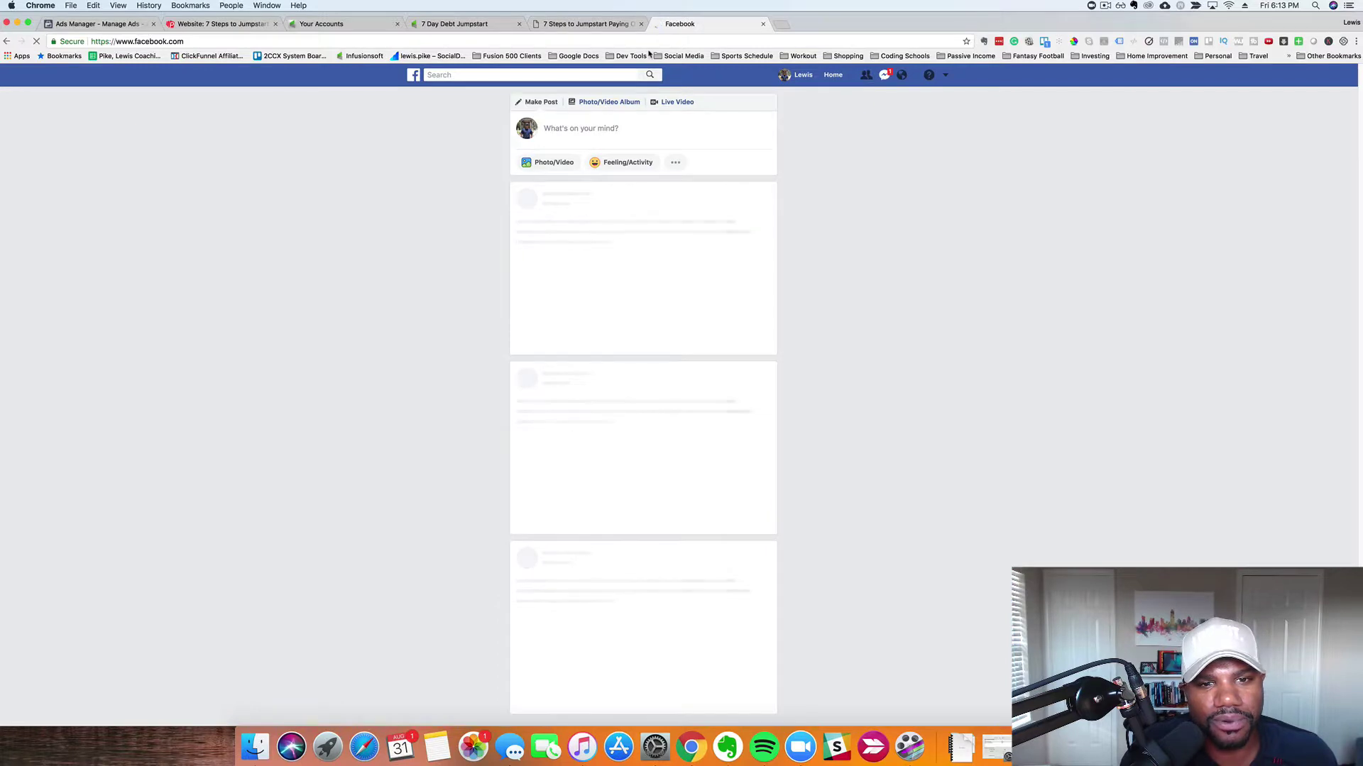
click(448, 76)
text(enough)
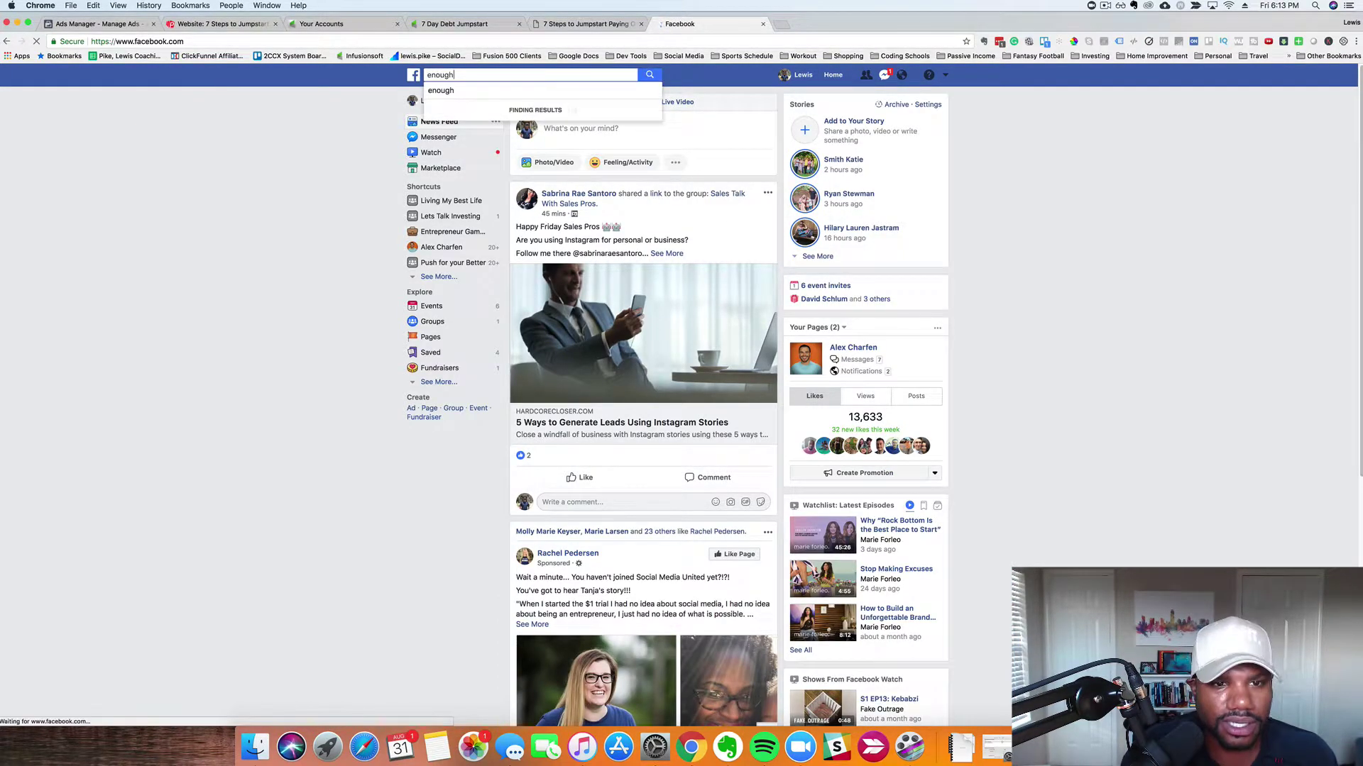
click(450, 90)
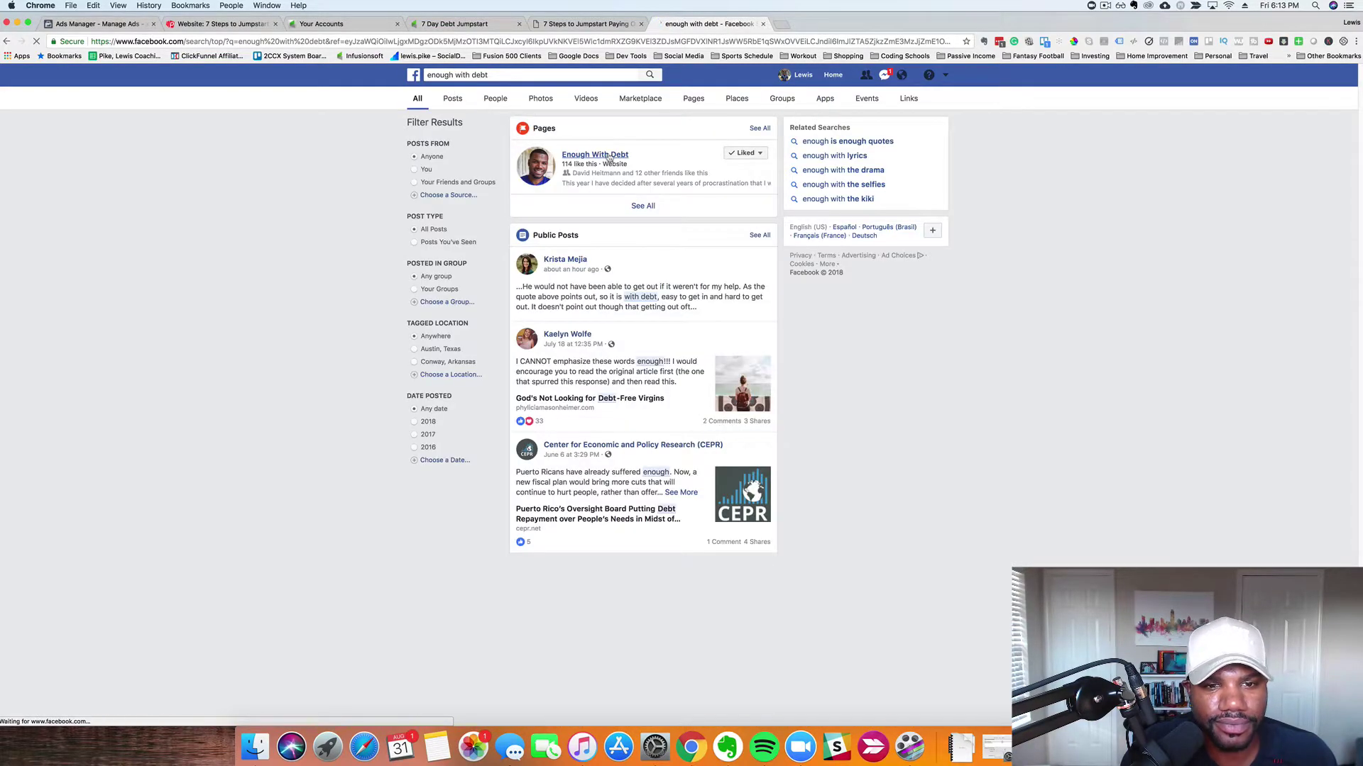
click(608, 156)
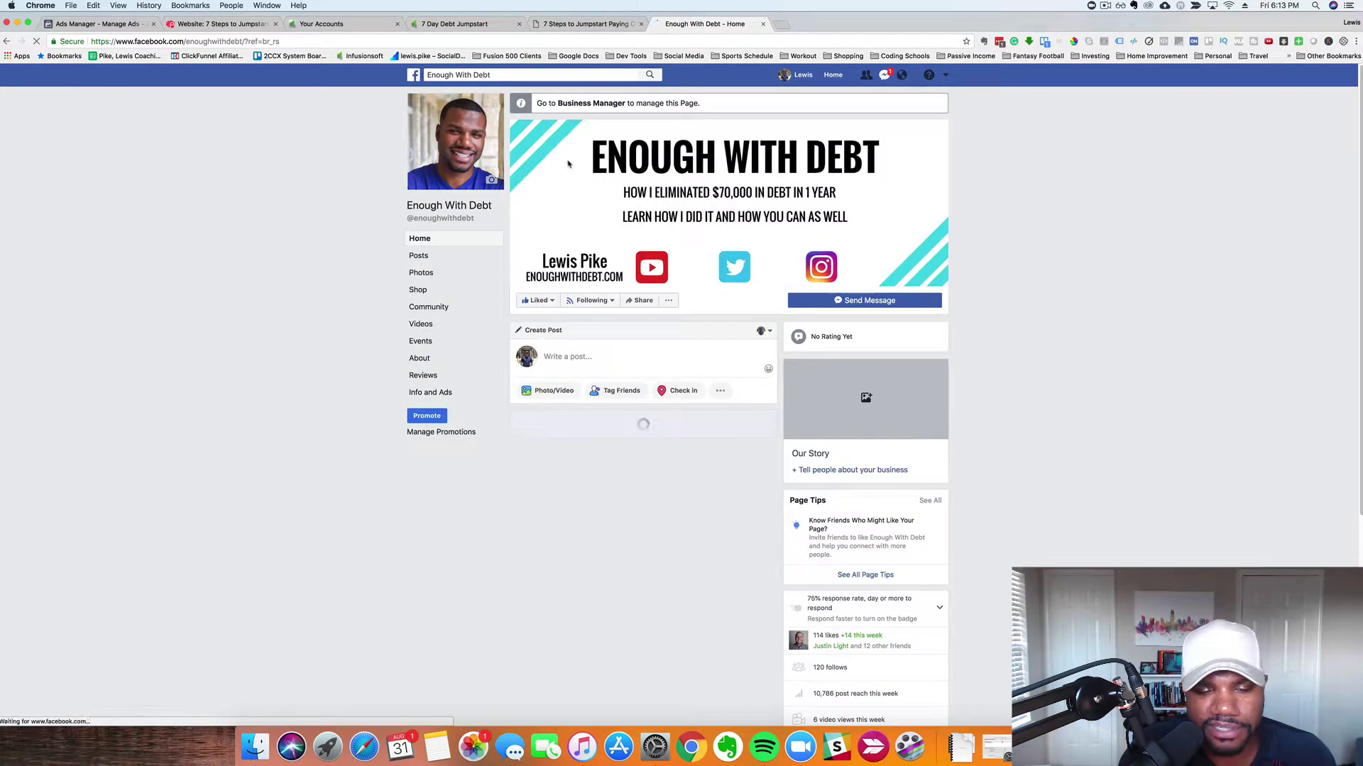
Find the July 25 "I'm officially Debt Free" post among the Enough With Debt page's posts and expand its full text.
scroll(566, 162, down, 5)
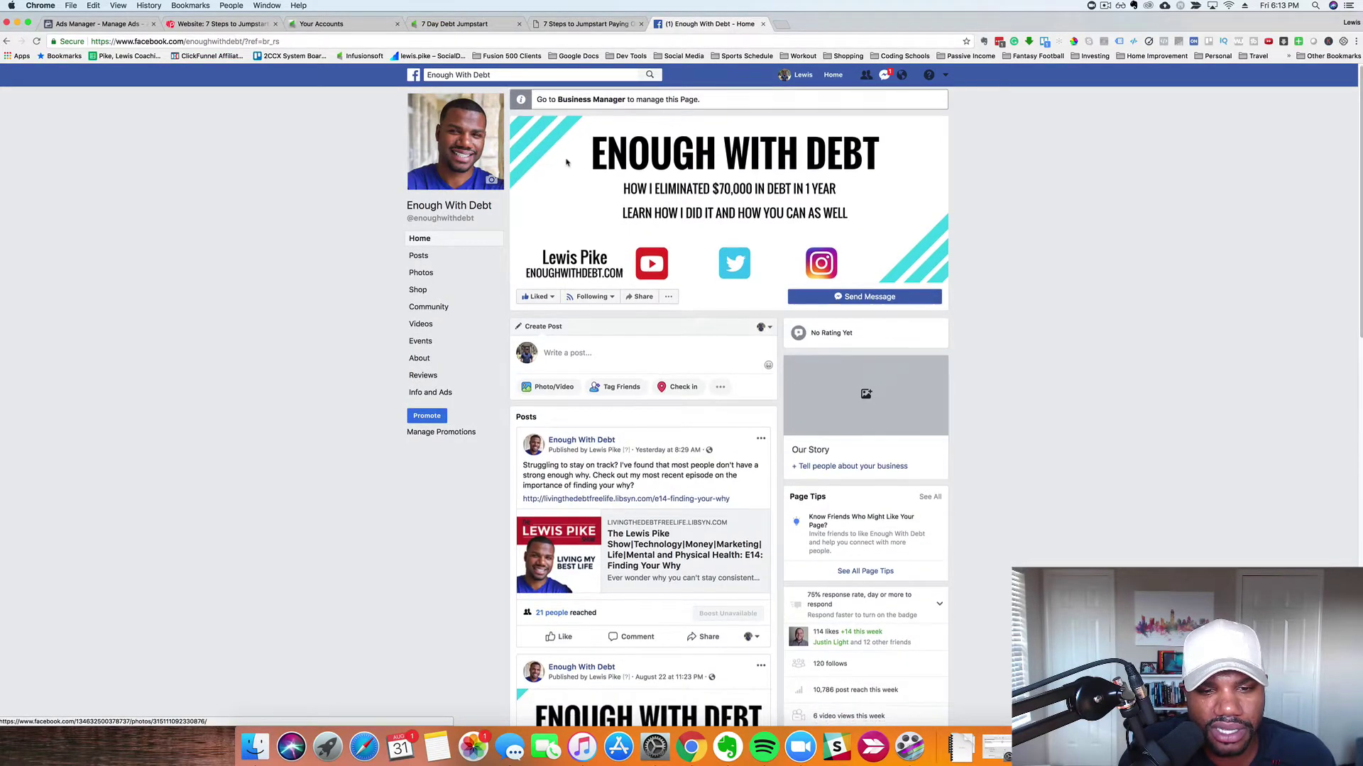
scroll(566, 162, down, 15)
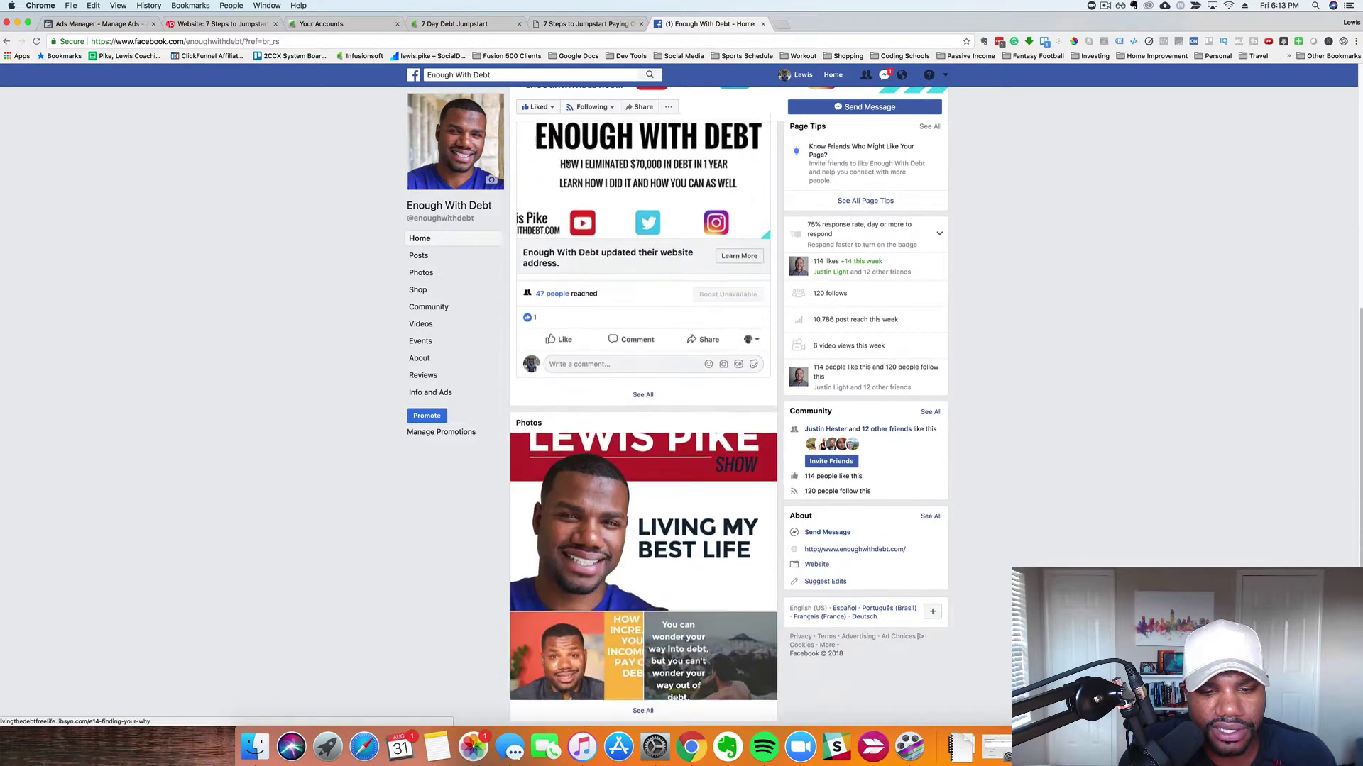
click(426, 258)
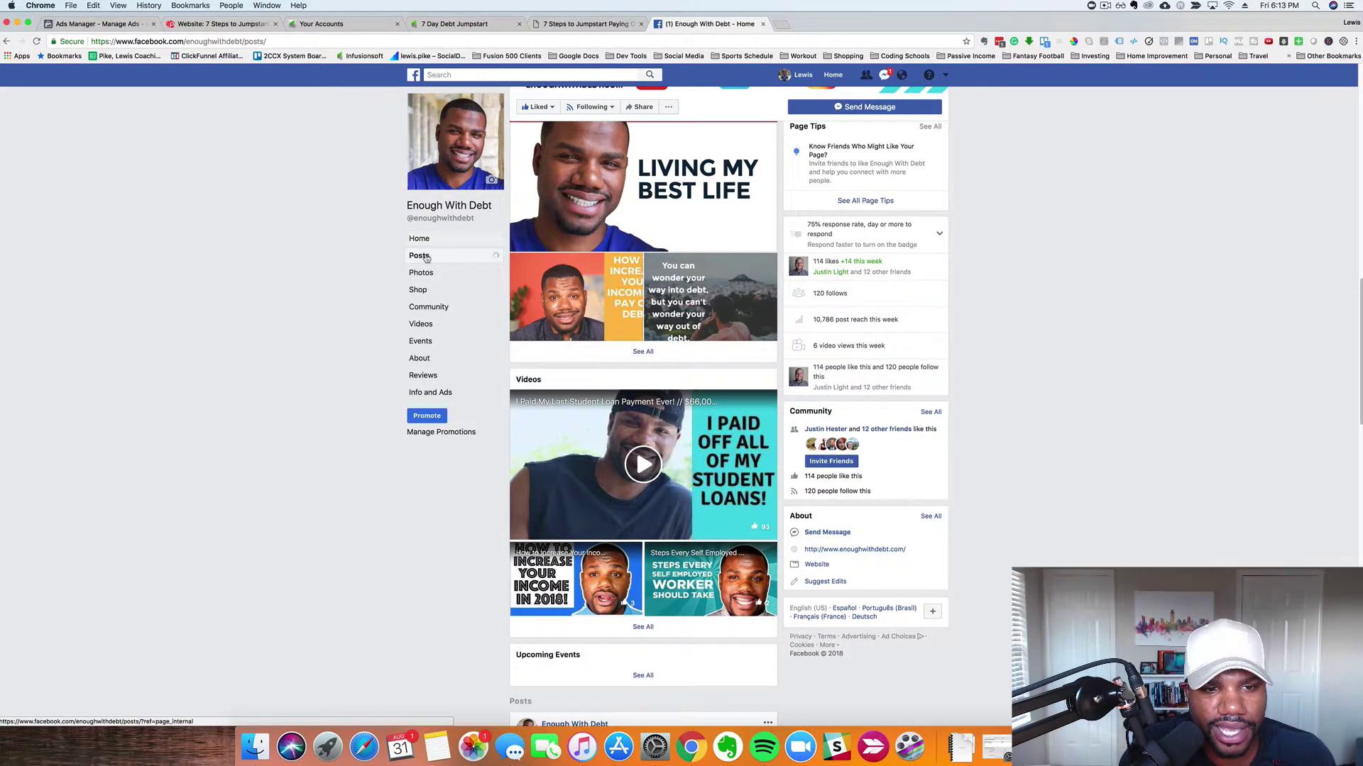
scroll(617, 231, down, 5)
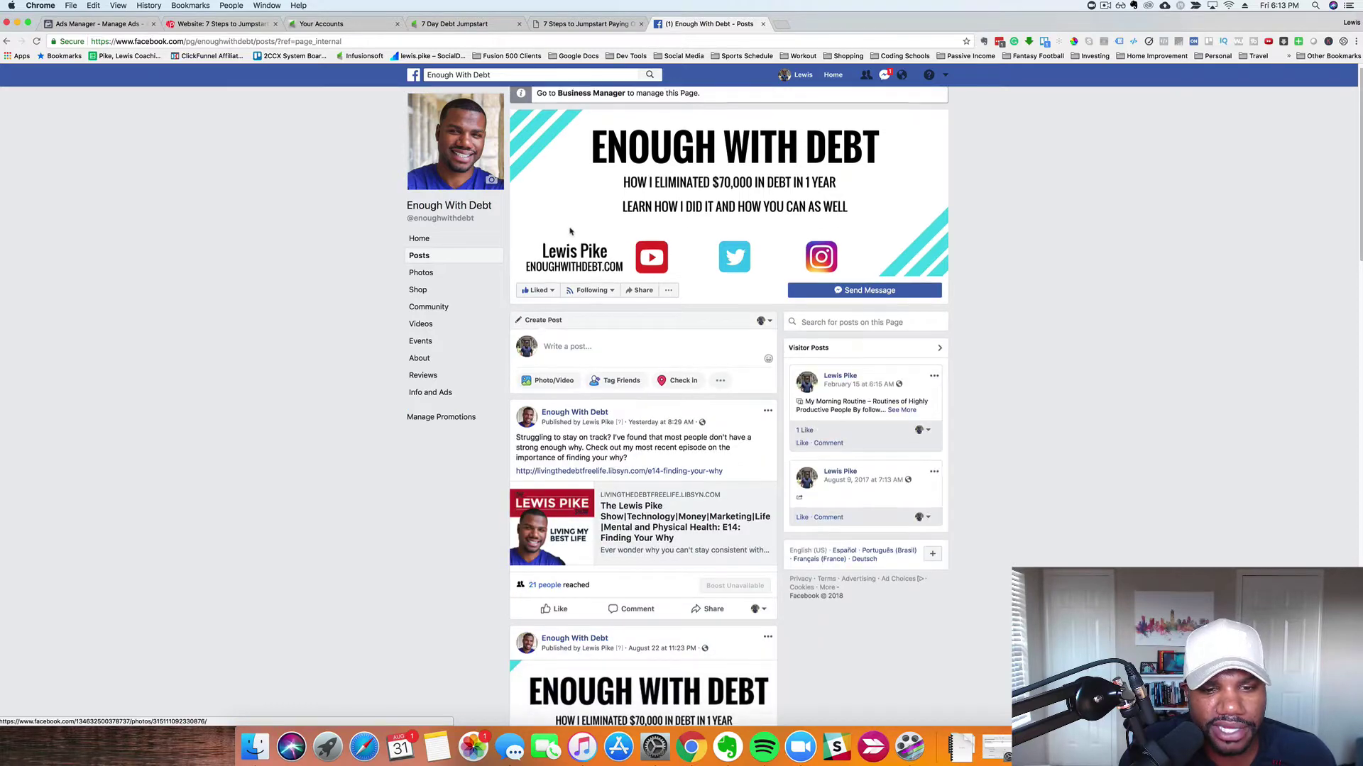
scroll(667, 230, down, 4)
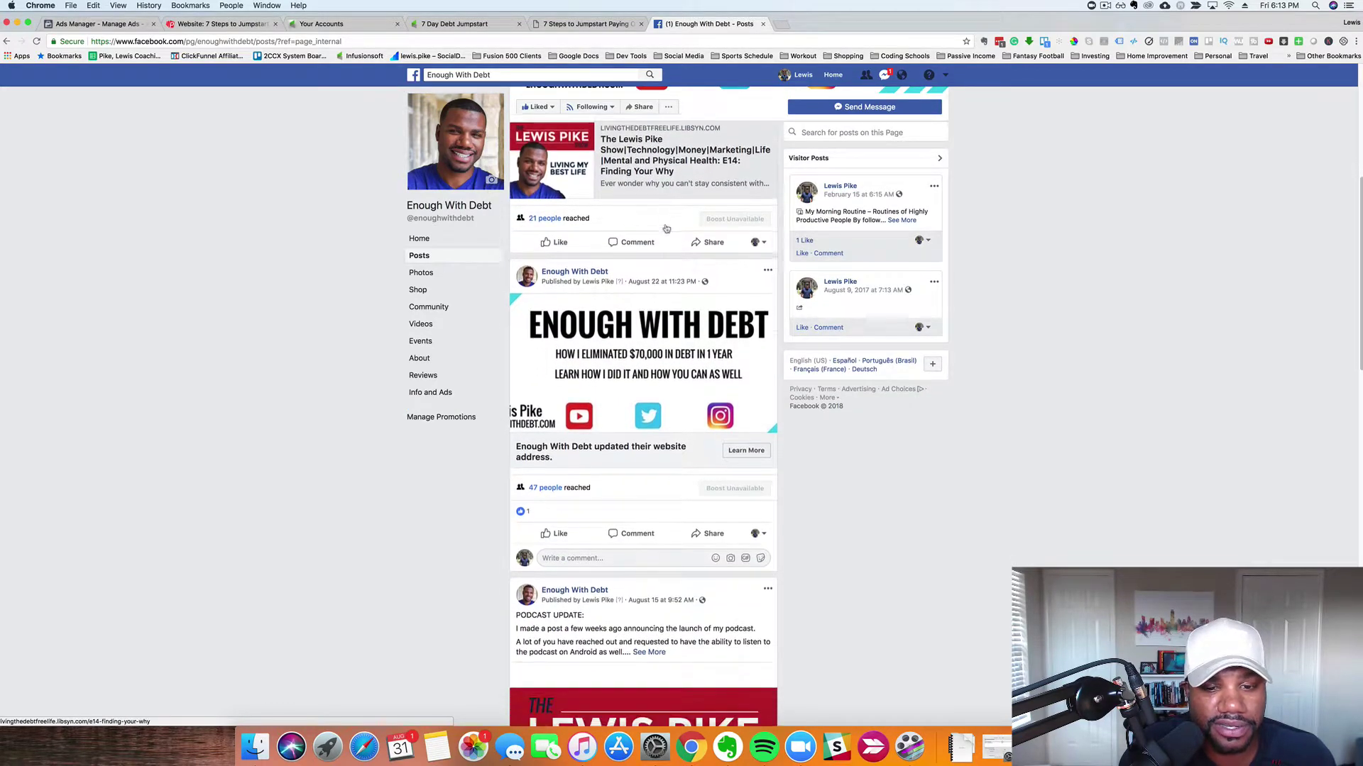
scroll(659, 228, down, 7)
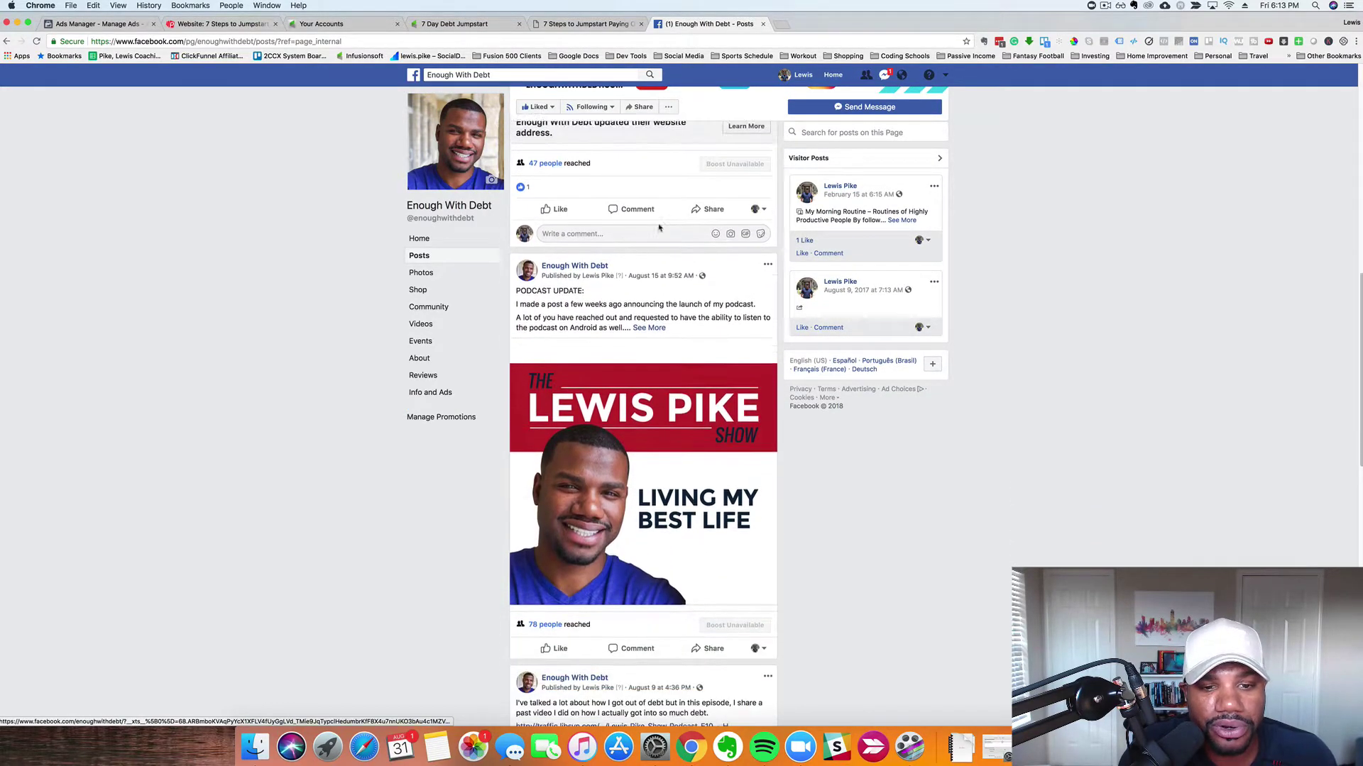
scroll(659, 227, down, 8)
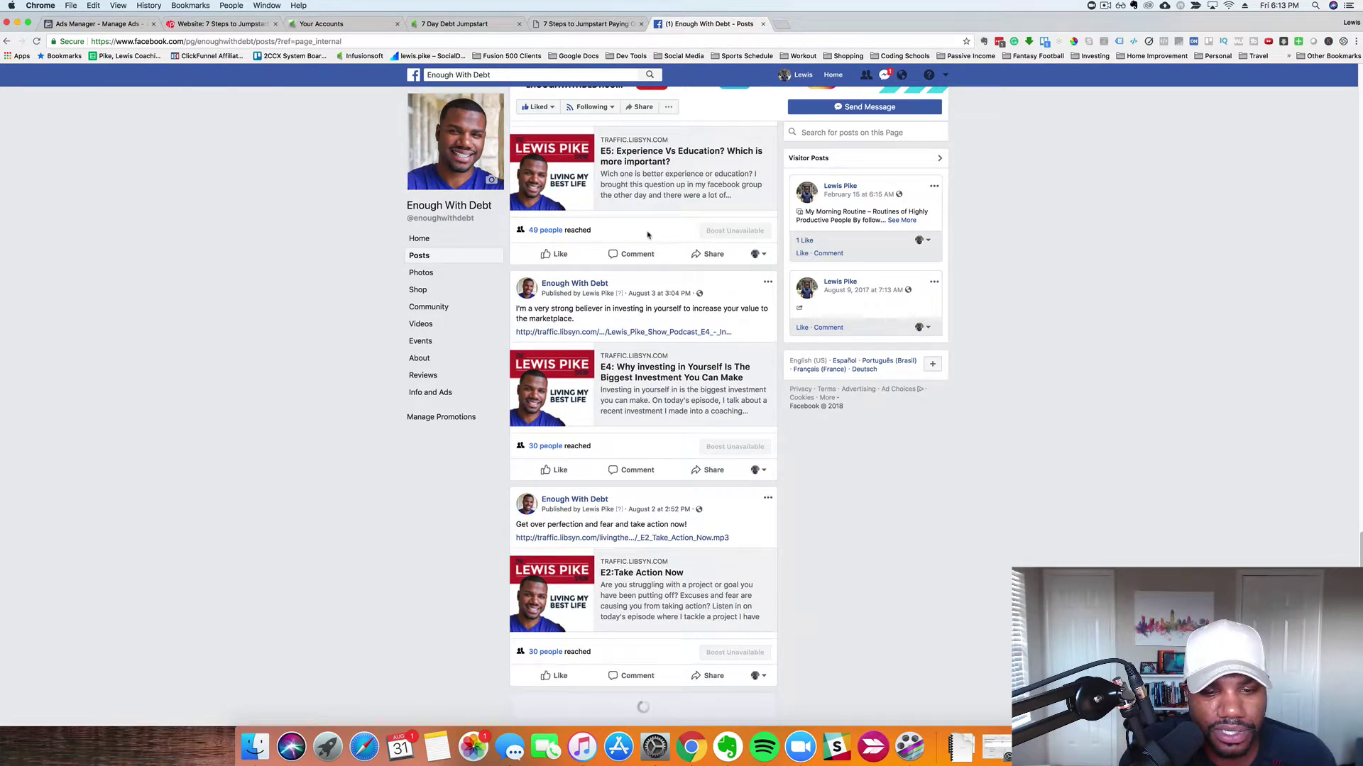
scroll(647, 235, down, 8)
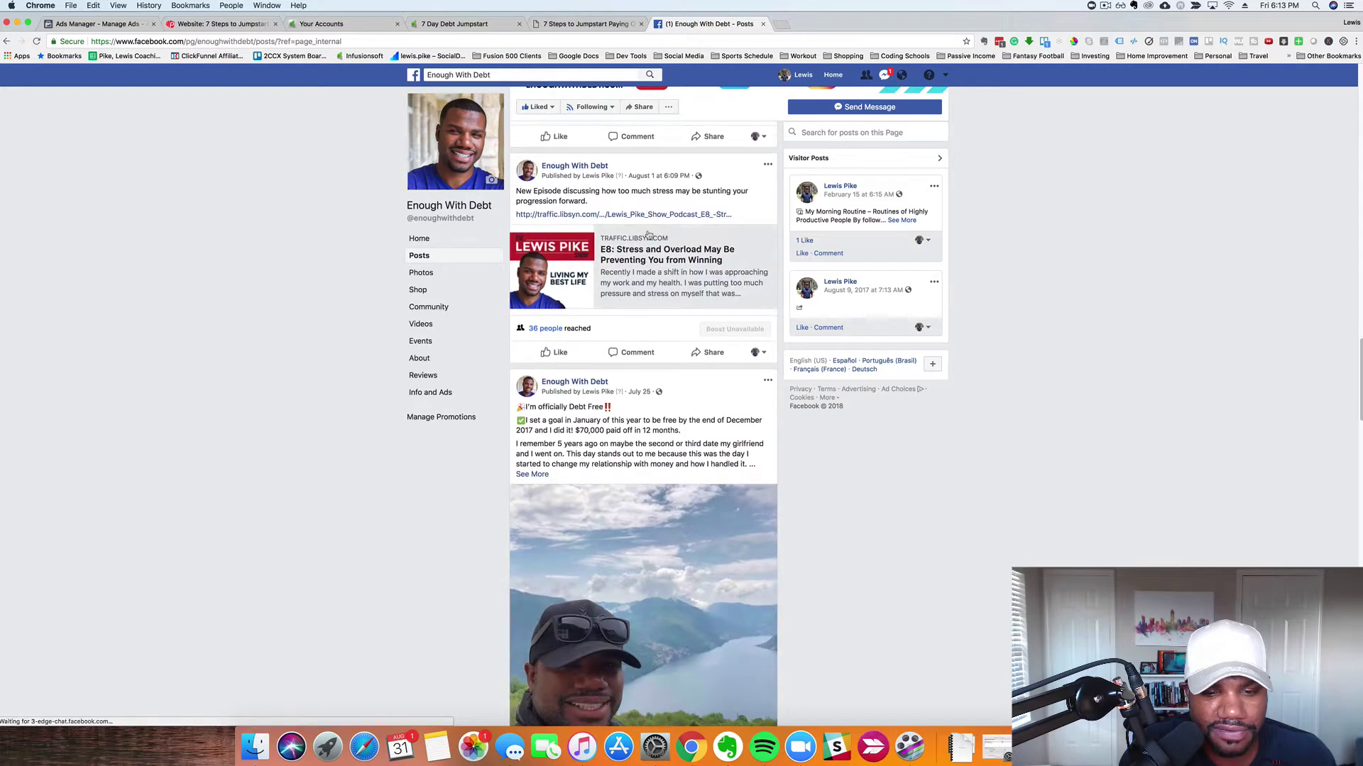
scroll(648, 234, down, 2)
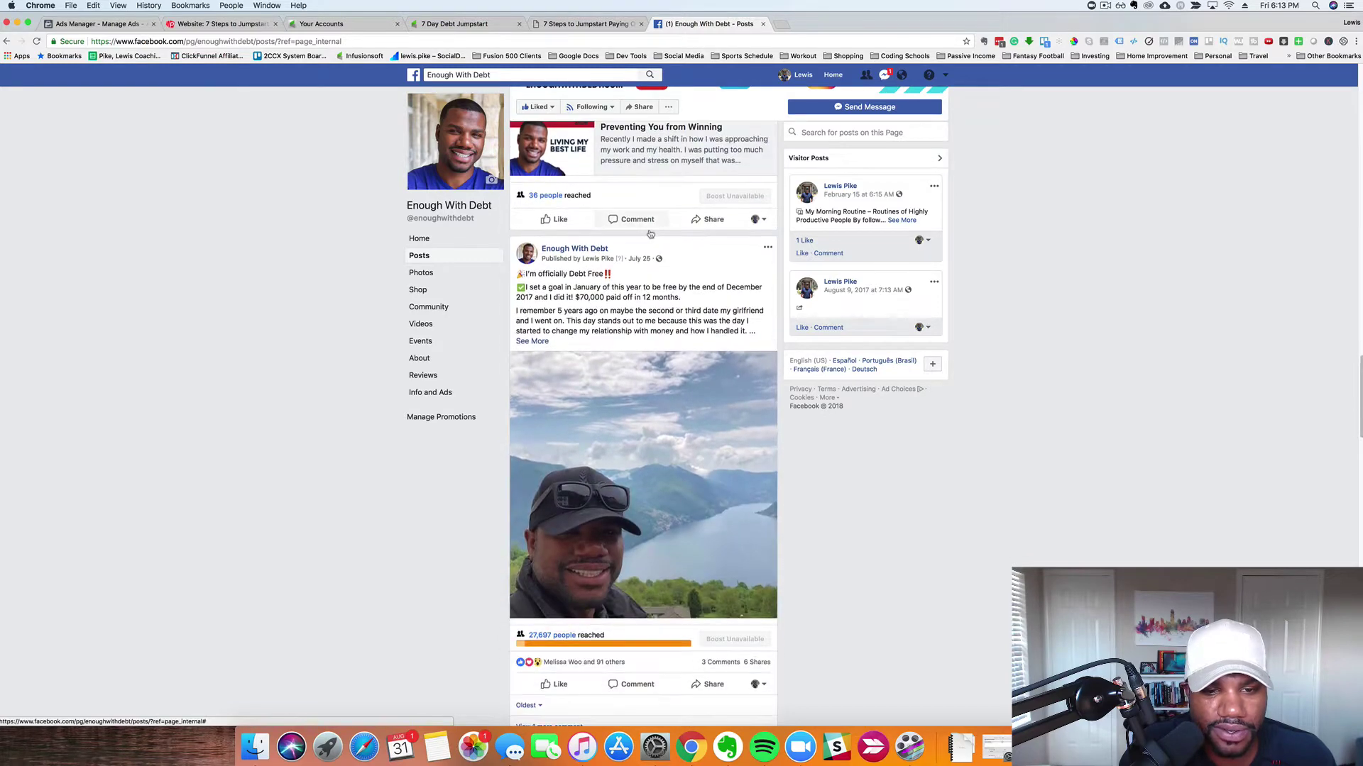
click(542, 343)
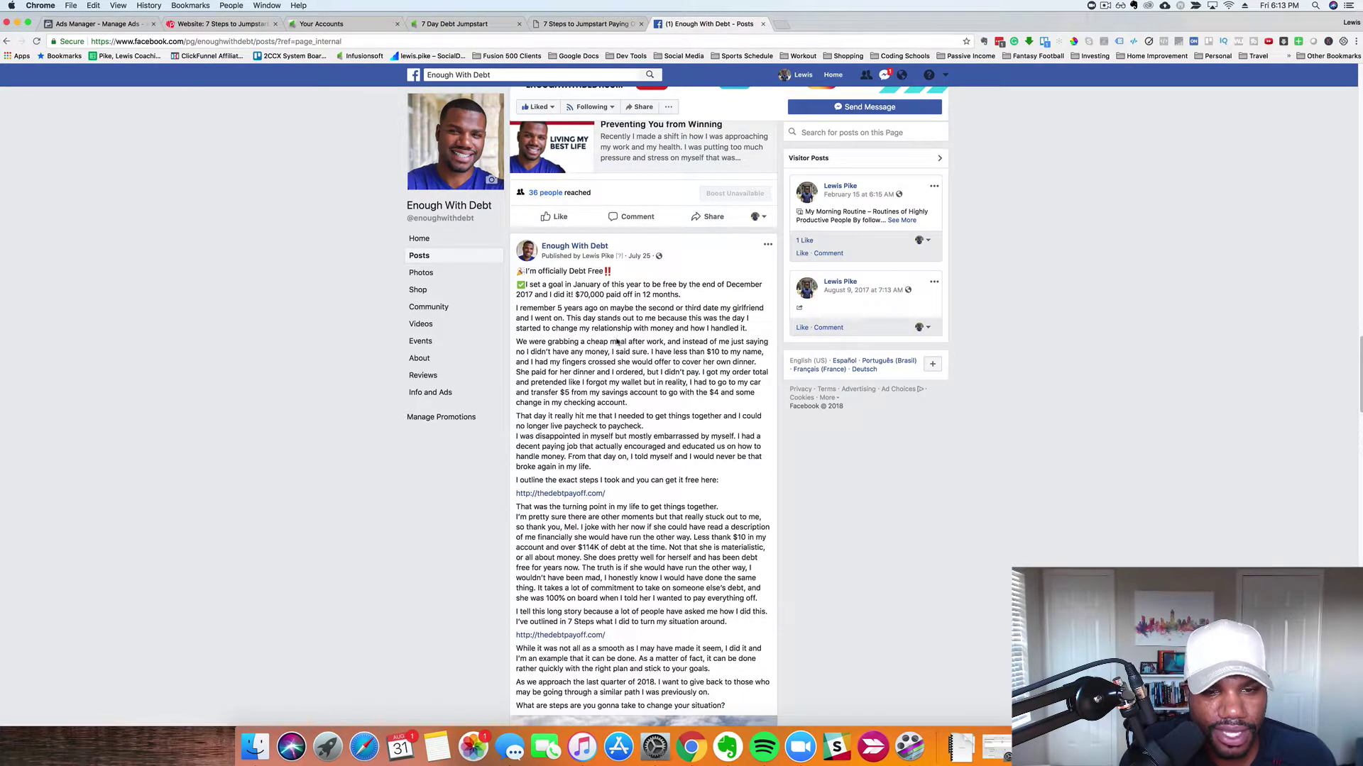
Examine the debt-free post's story, its thedebtpayoff.com links, photo, reach, reactions and comments.
scroll(601, 332, down, 1)
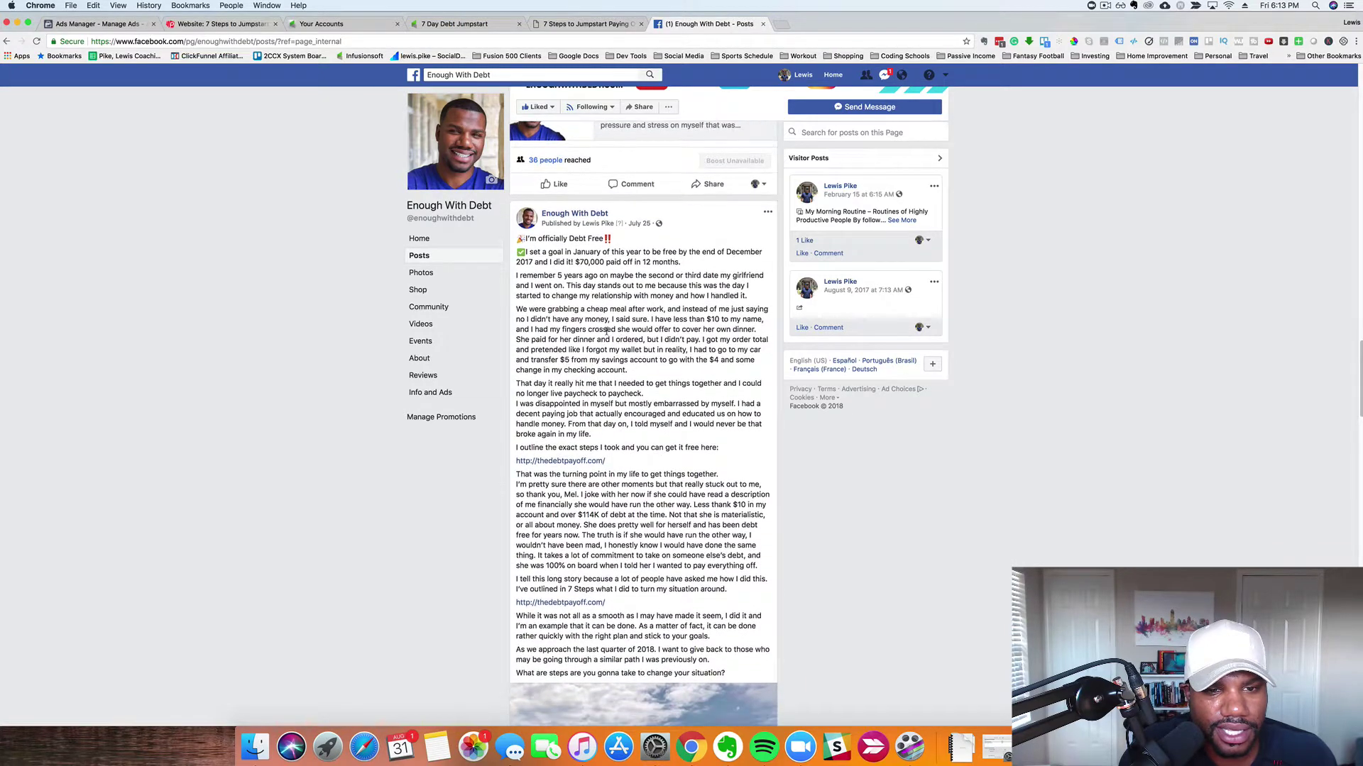
scroll(611, 310, down, 1)
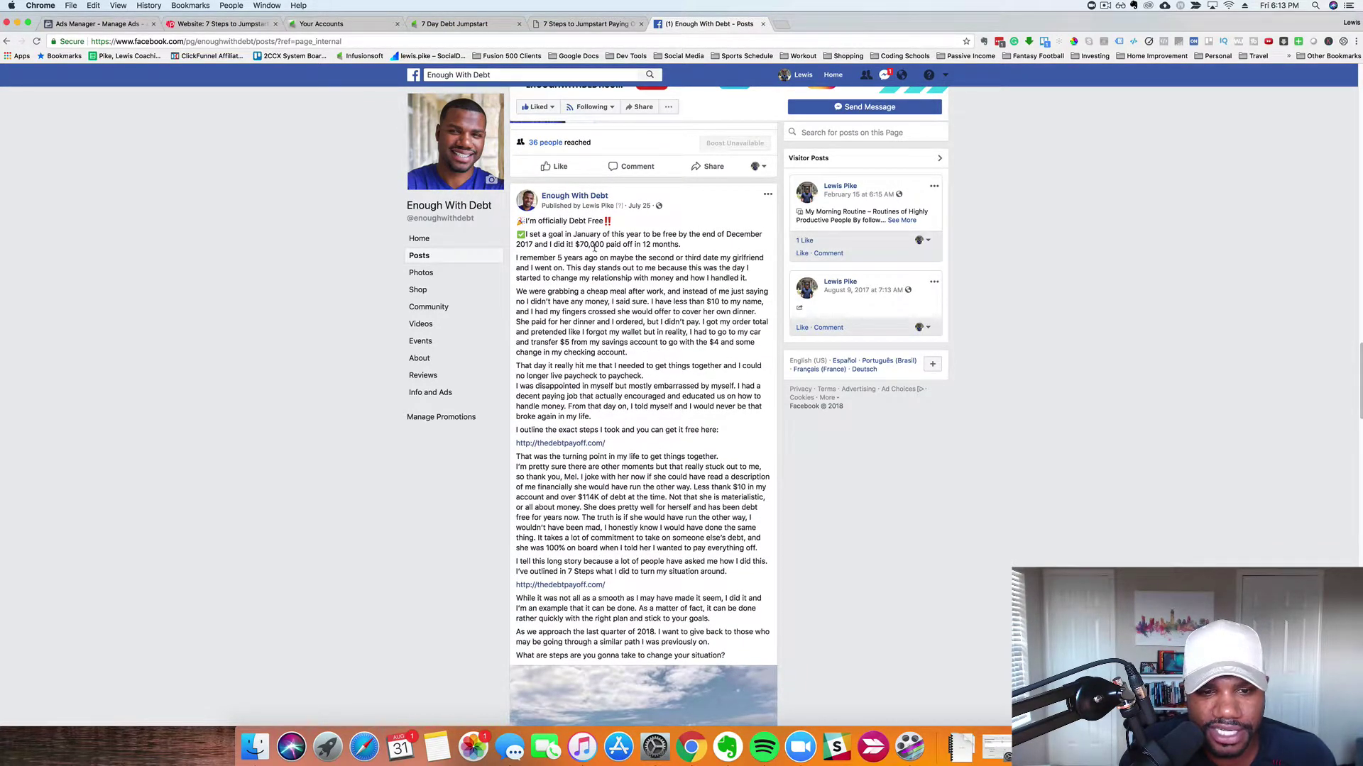
scroll(594, 248, down, 2)
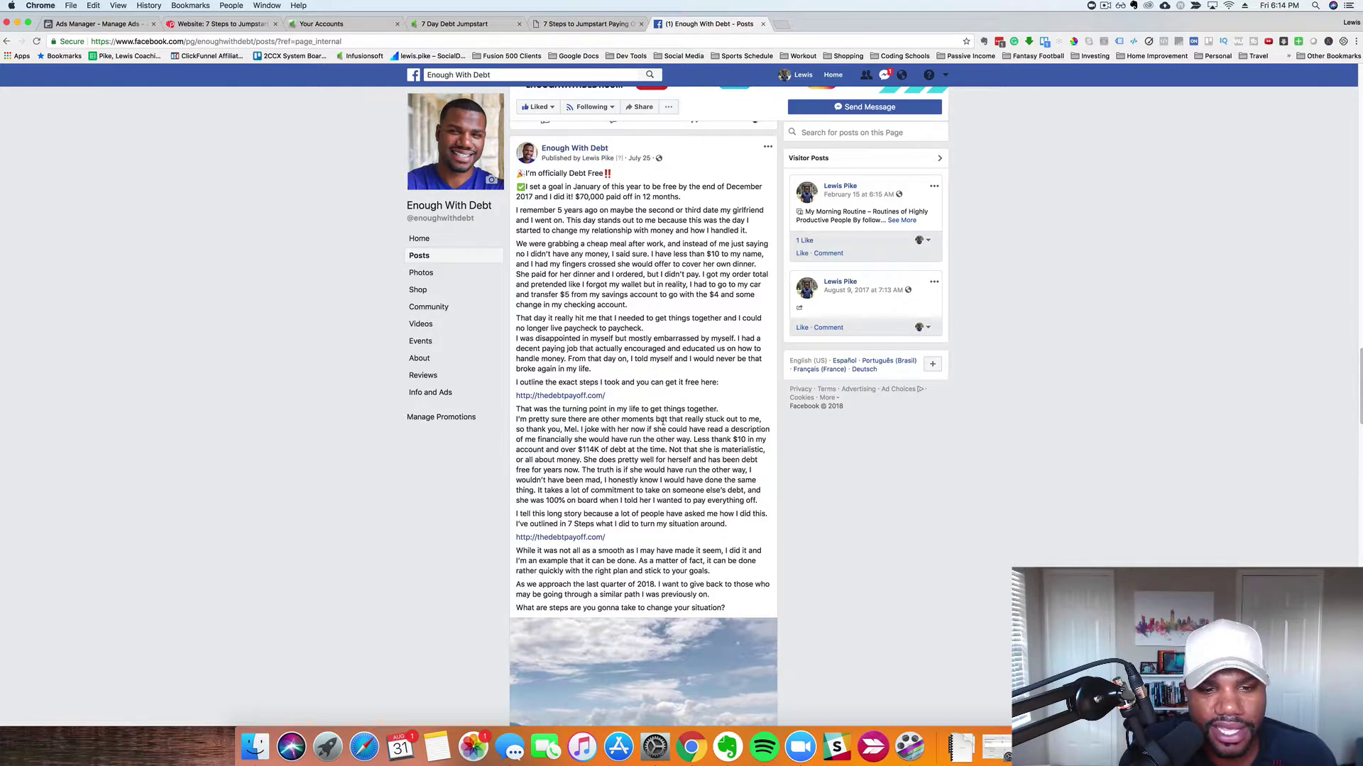
scroll(662, 421, down, 2)
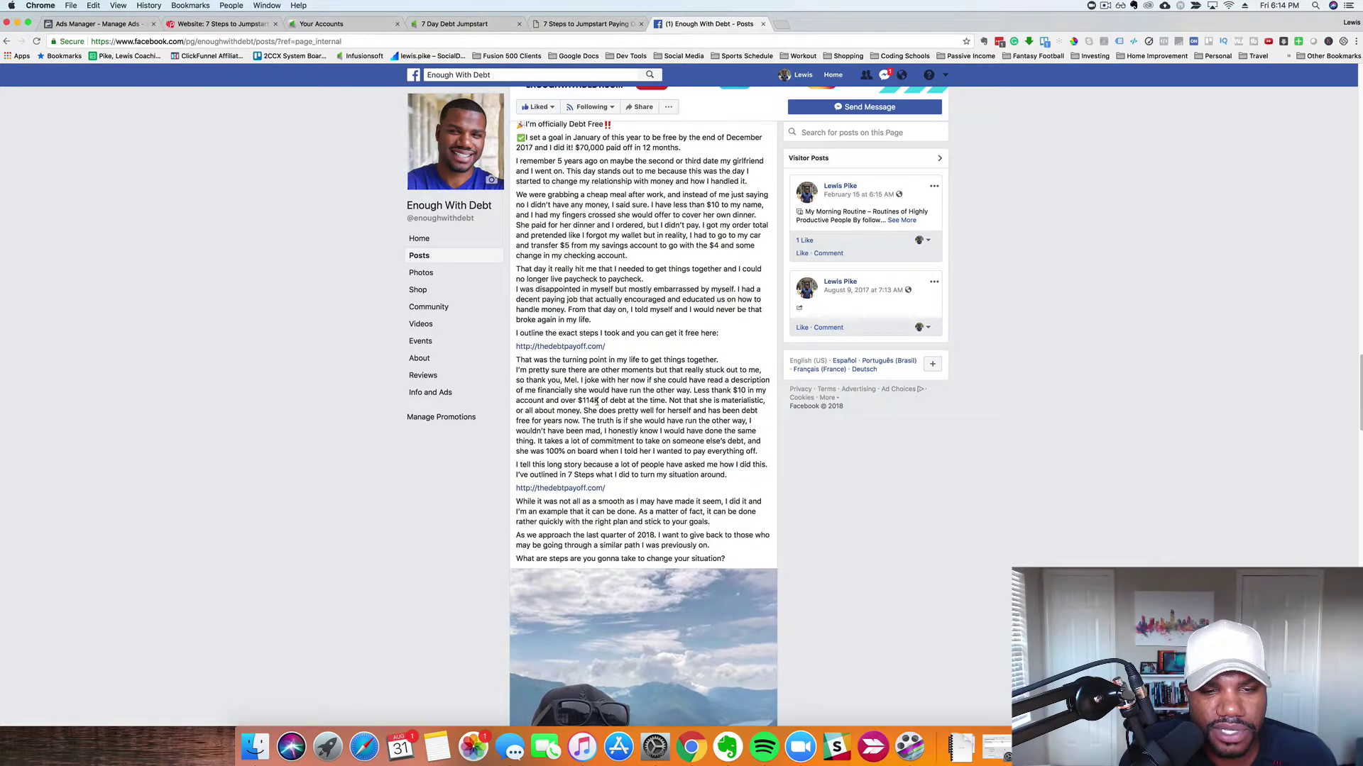
scroll(582, 365, down, 3)
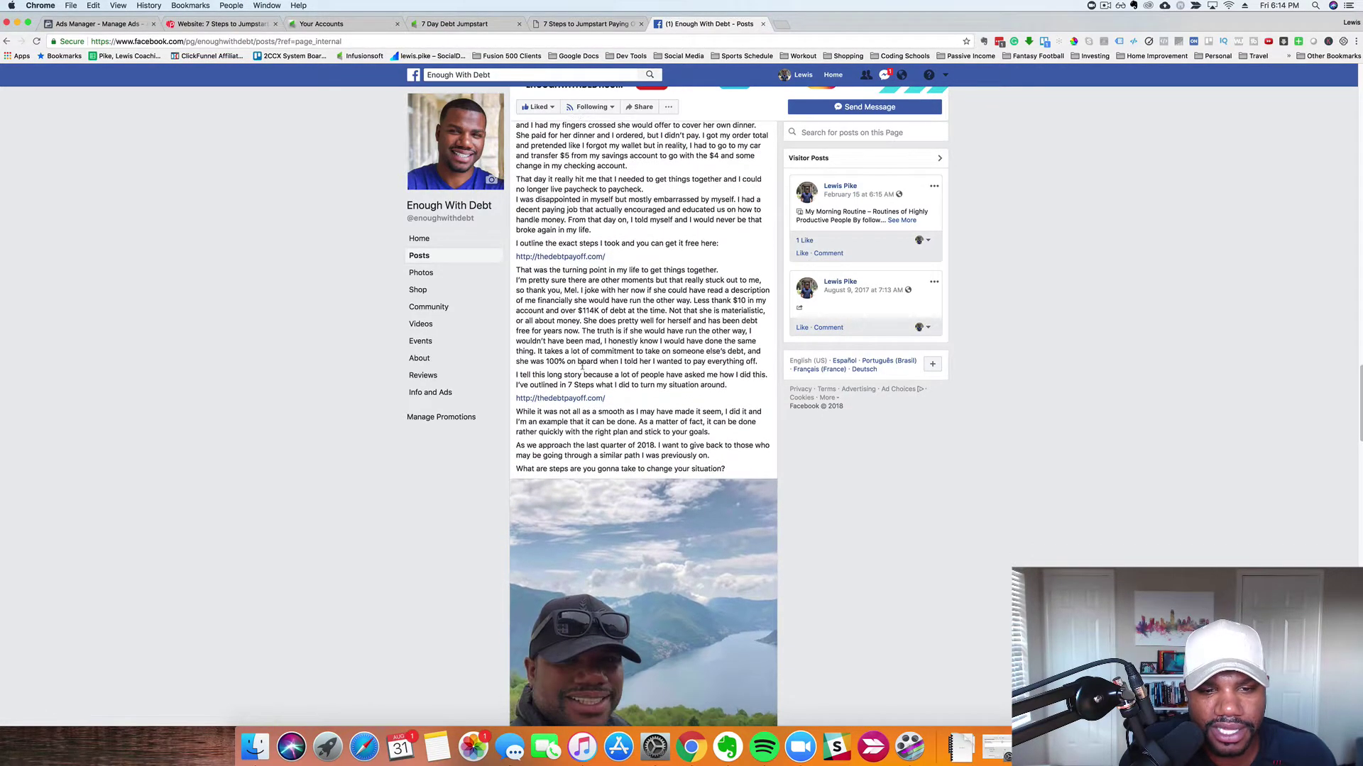
scroll(582, 365, down, 1)
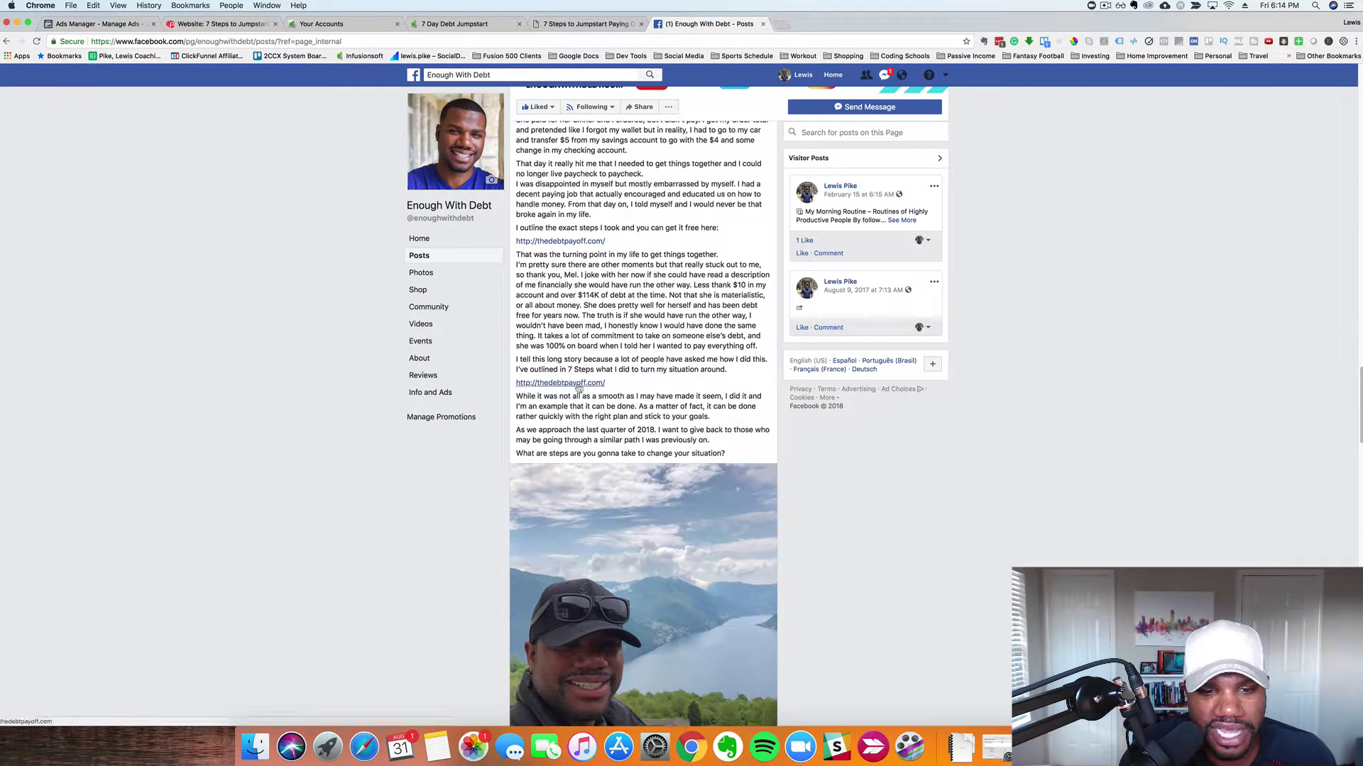
scroll(589, 412, down, 5)
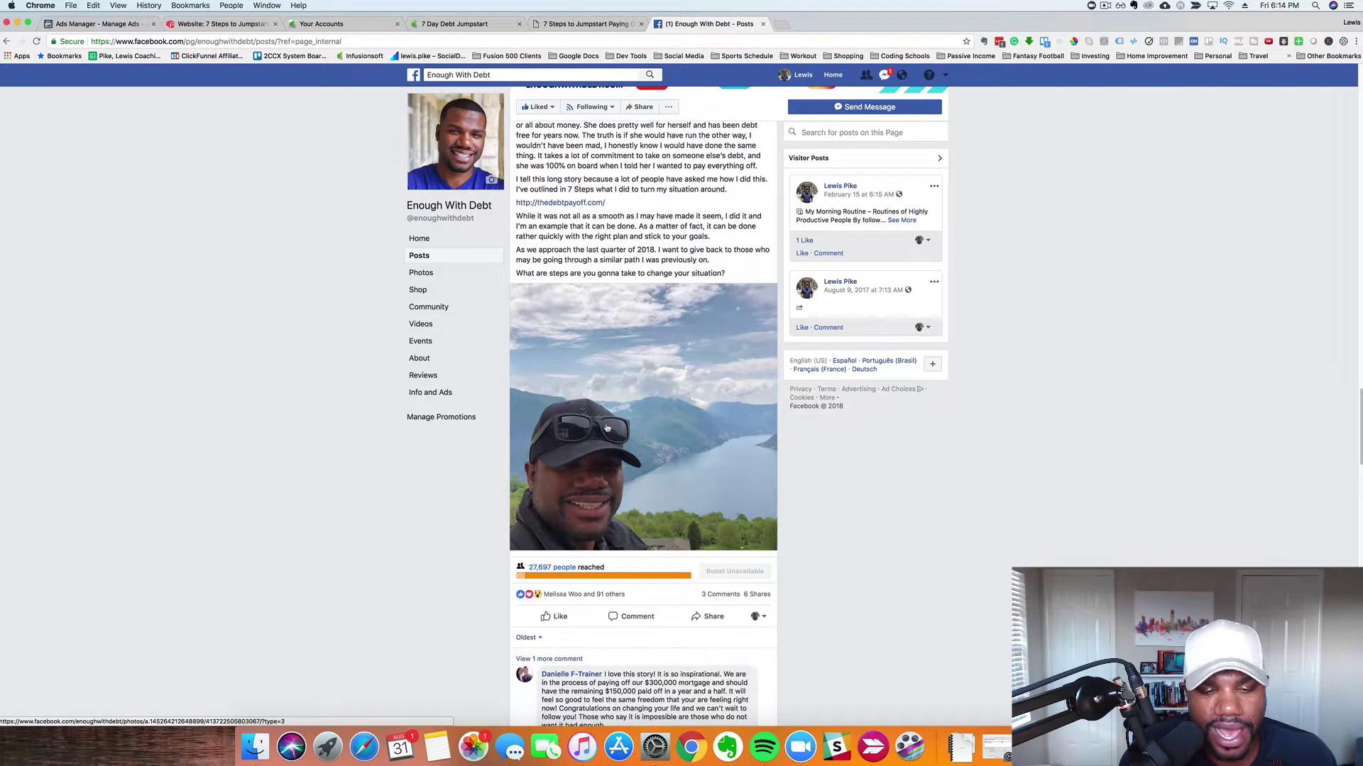
scroll(605, 433, up, 1)
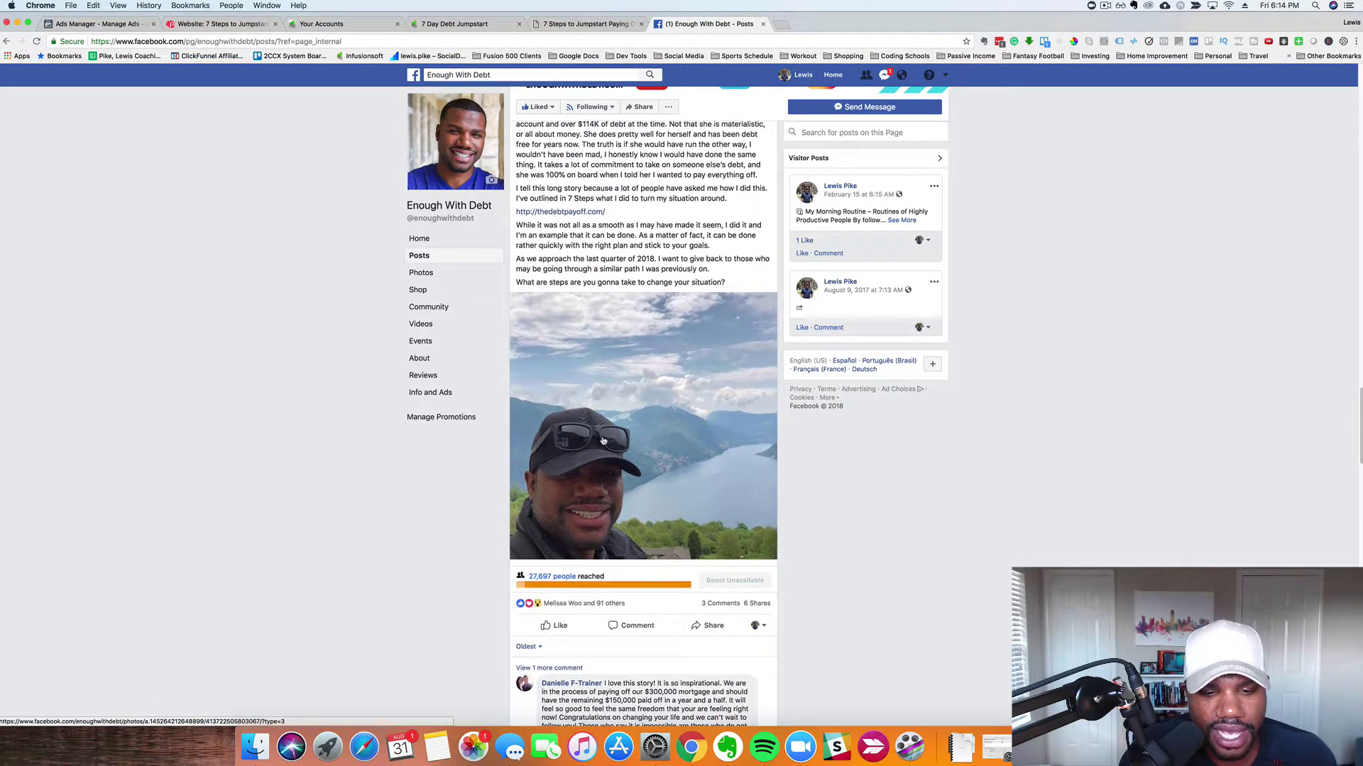
scroll(610, 447, down, 1)
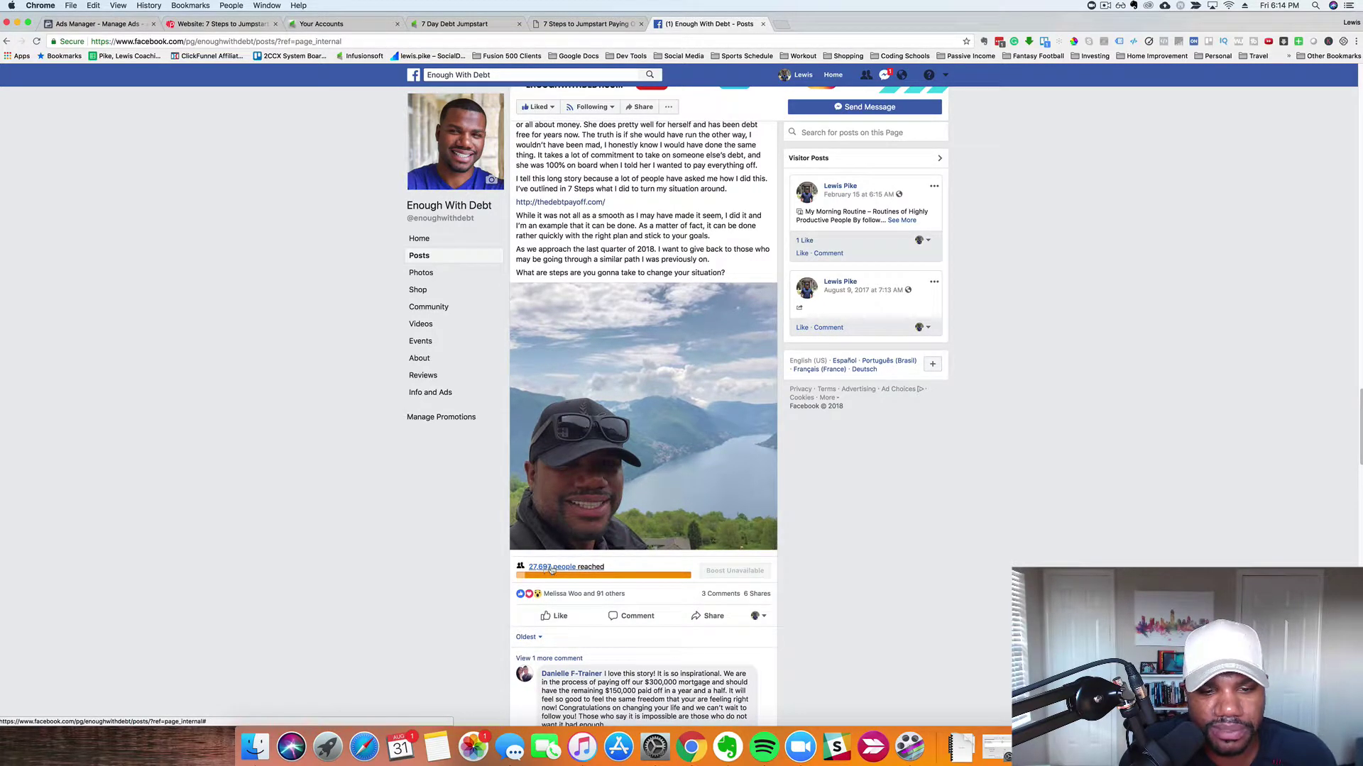
scroll(621, 505, down, 1)
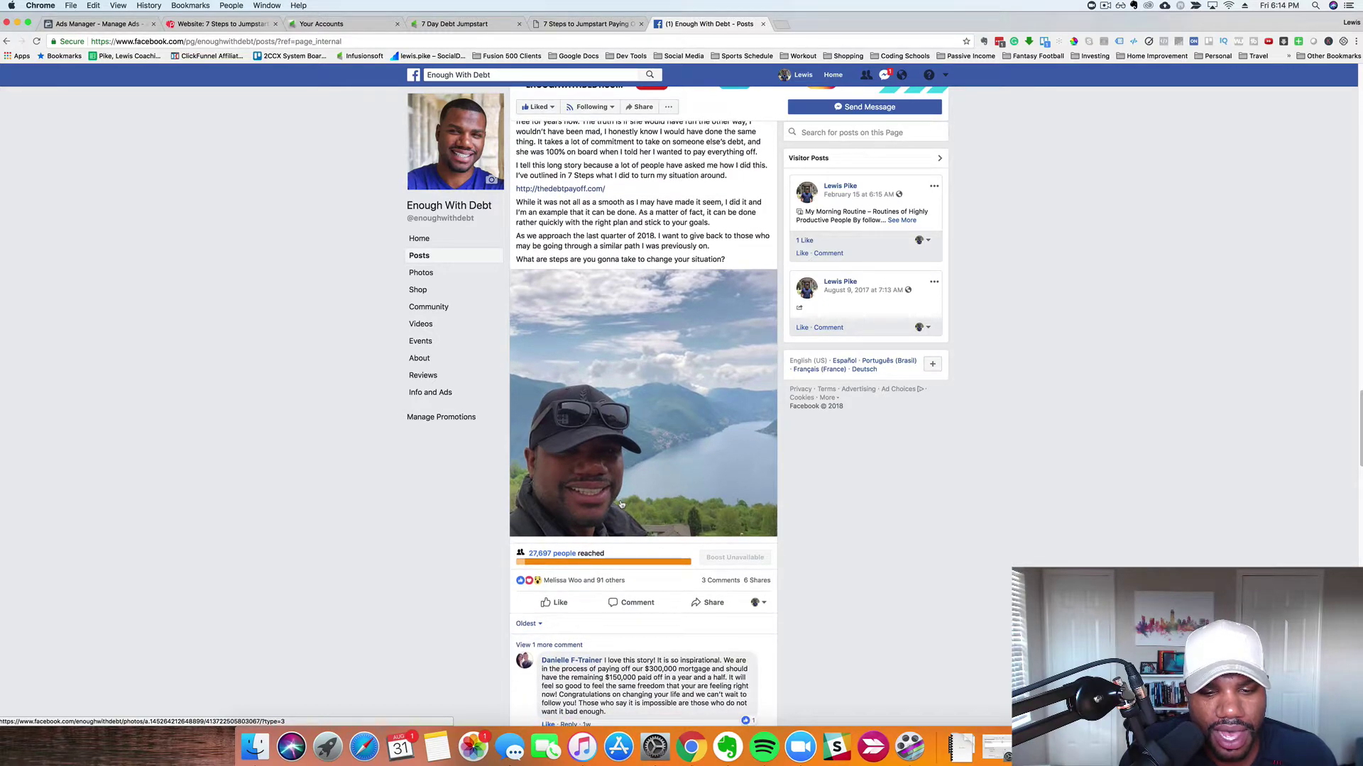
scroll(621, 504, up, 1)
scroll(621, 505, up, 1)
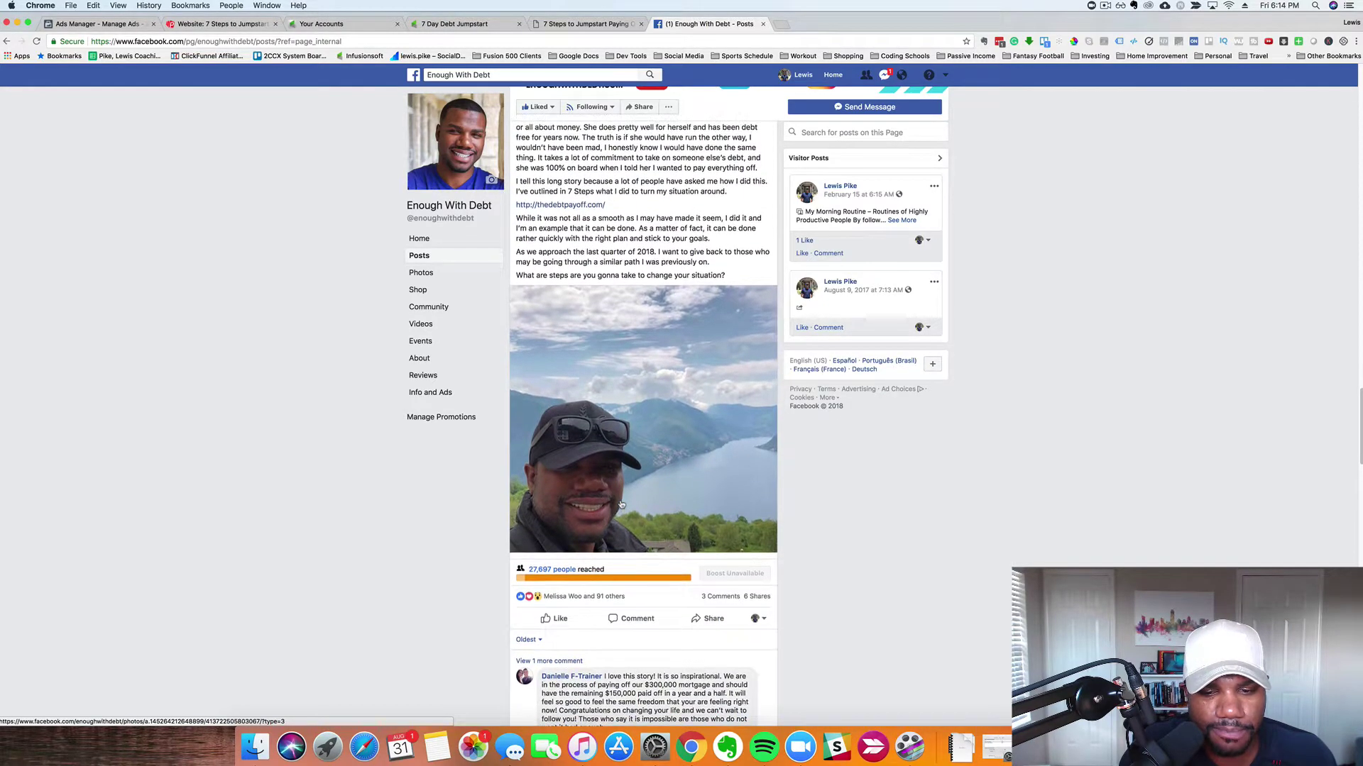
scroll(621, 504, up, 3)
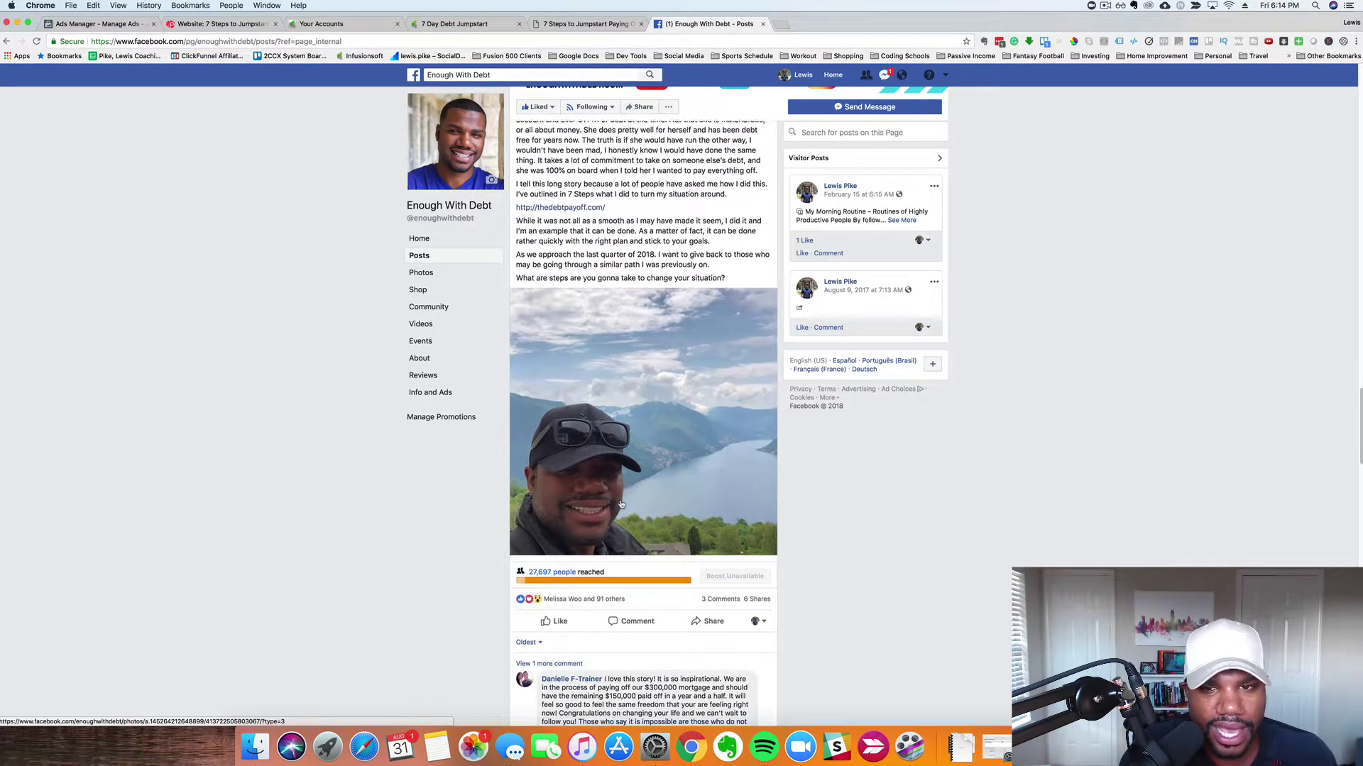
scroll(621, 505, up, 2)
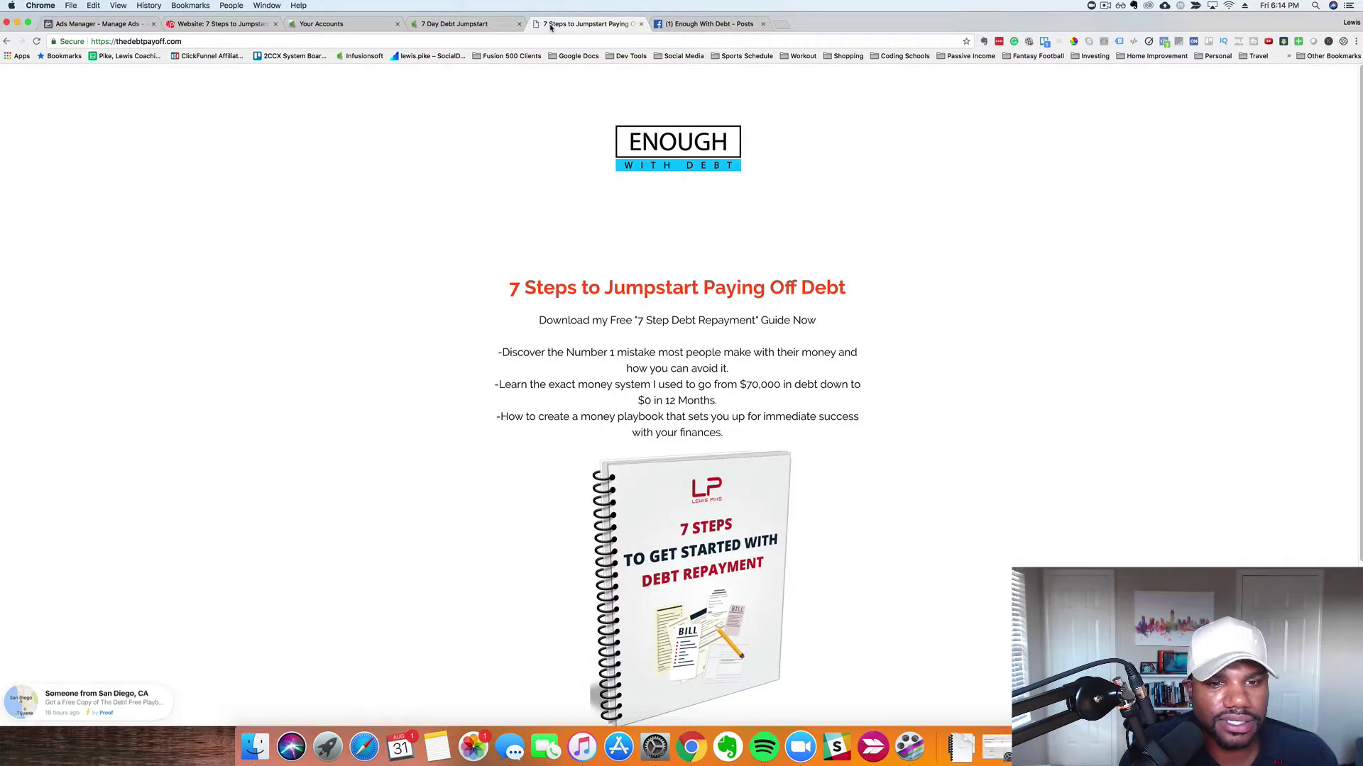
Switch back to Ads Manager, open the active Rome - V5 ad with 7 leads and examine its creative and preview.
click(124, 25)
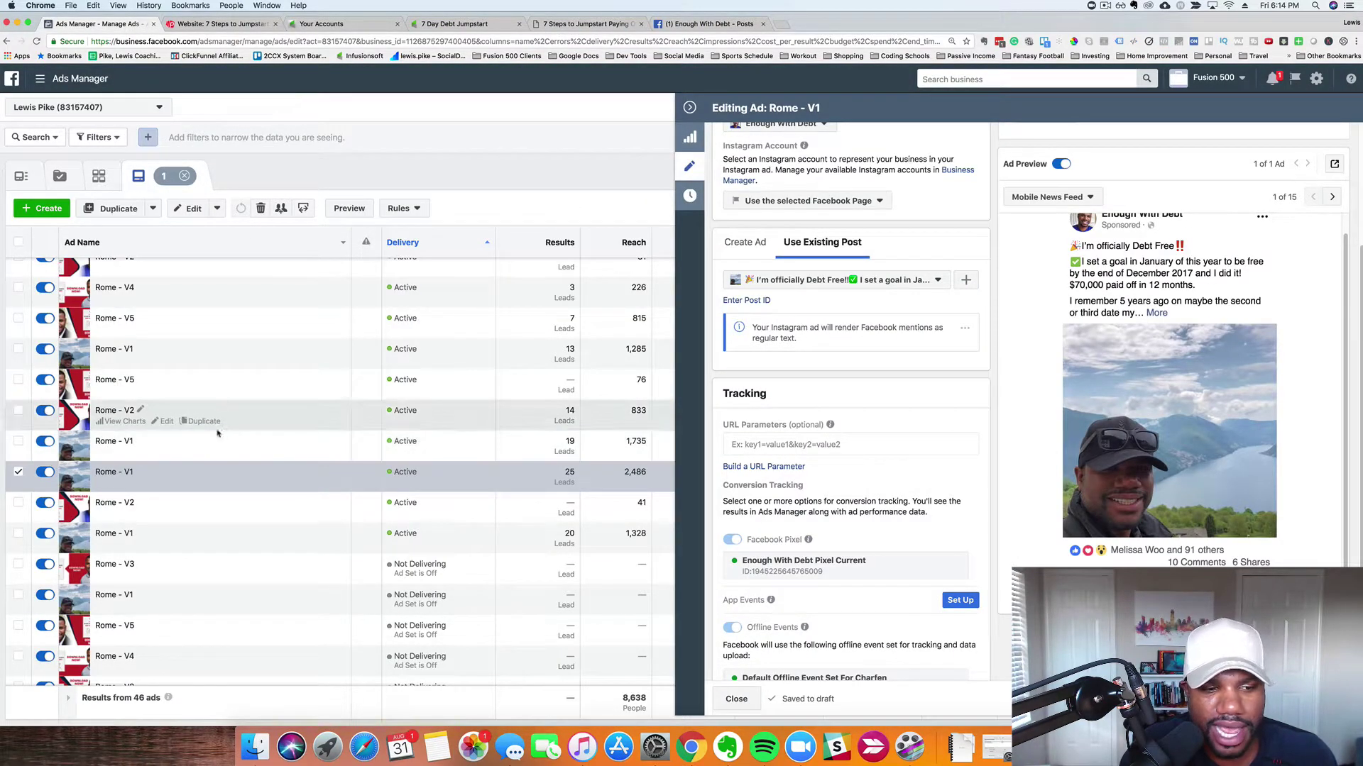
scroll(125, 532, up, 1)
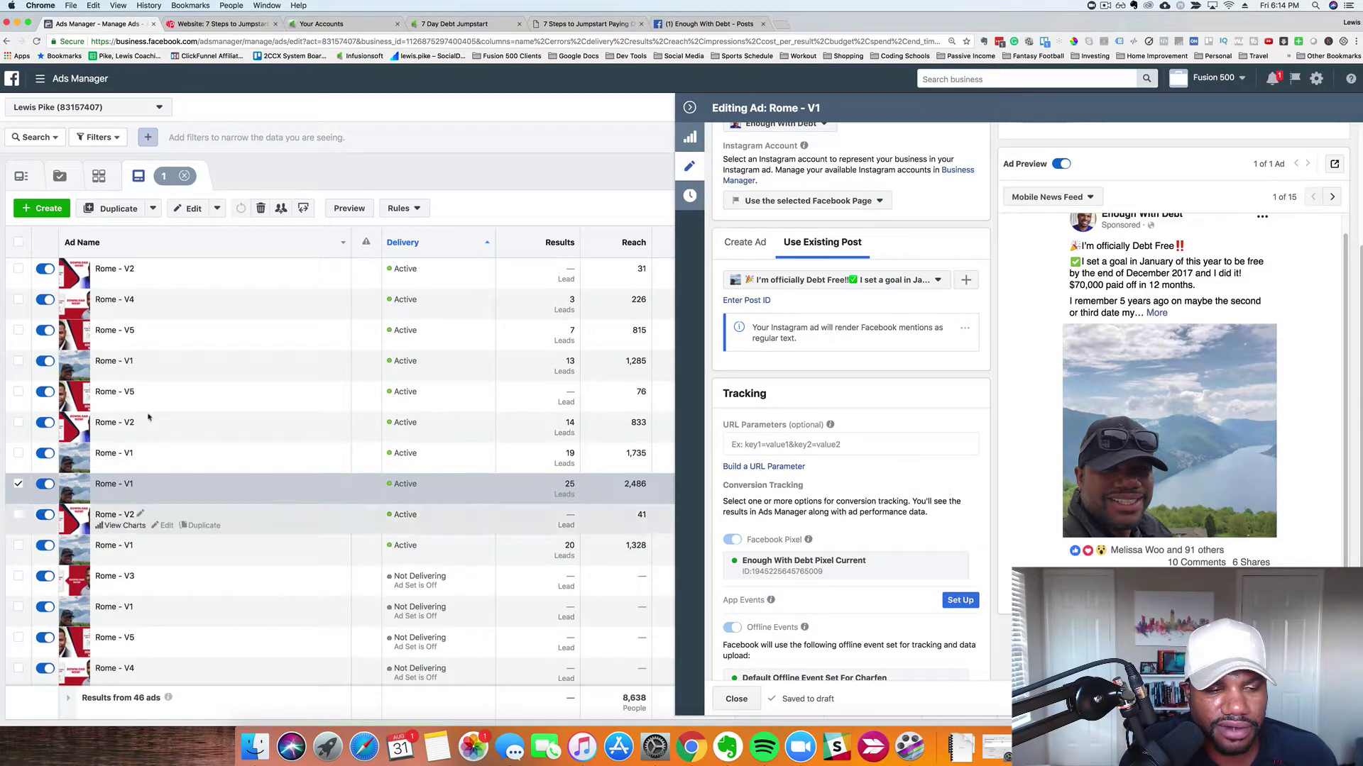
click(130, 332)
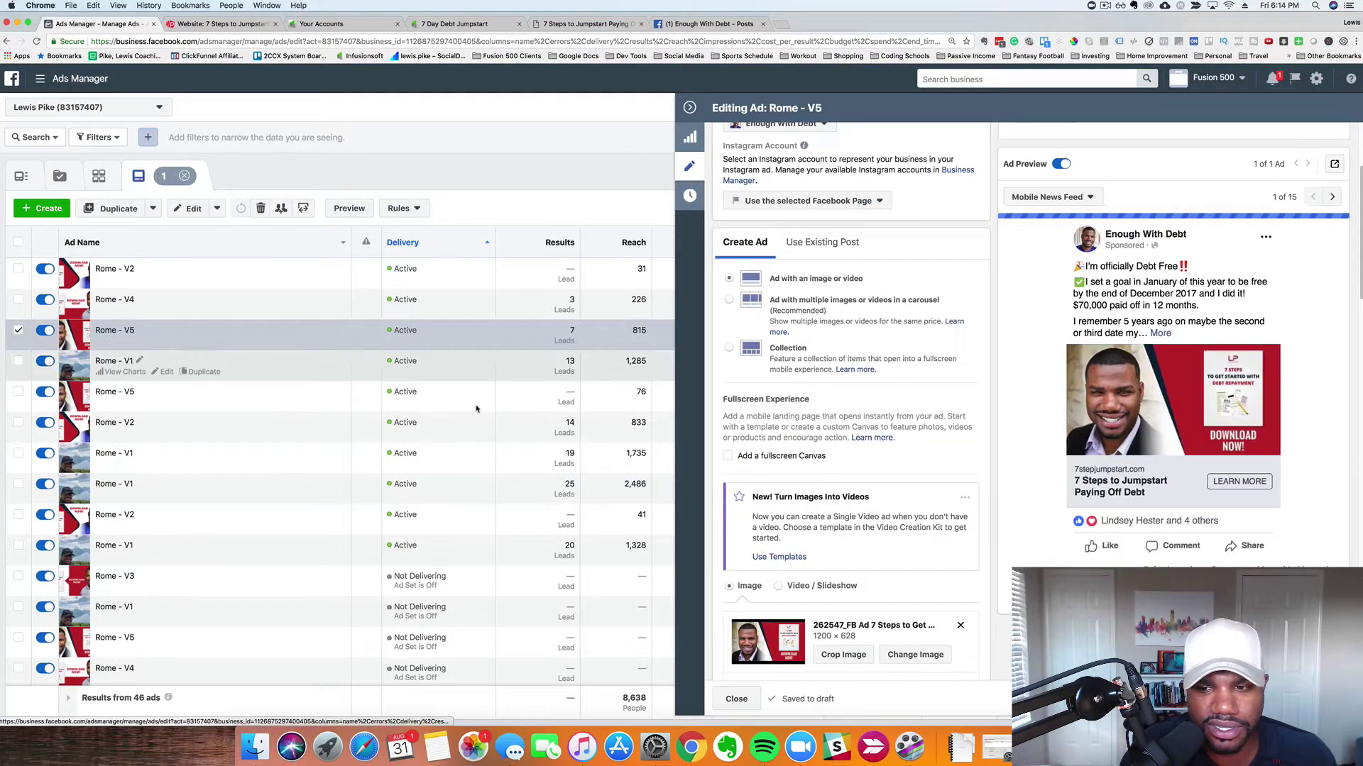
scroll(1192, 391, down, 2)
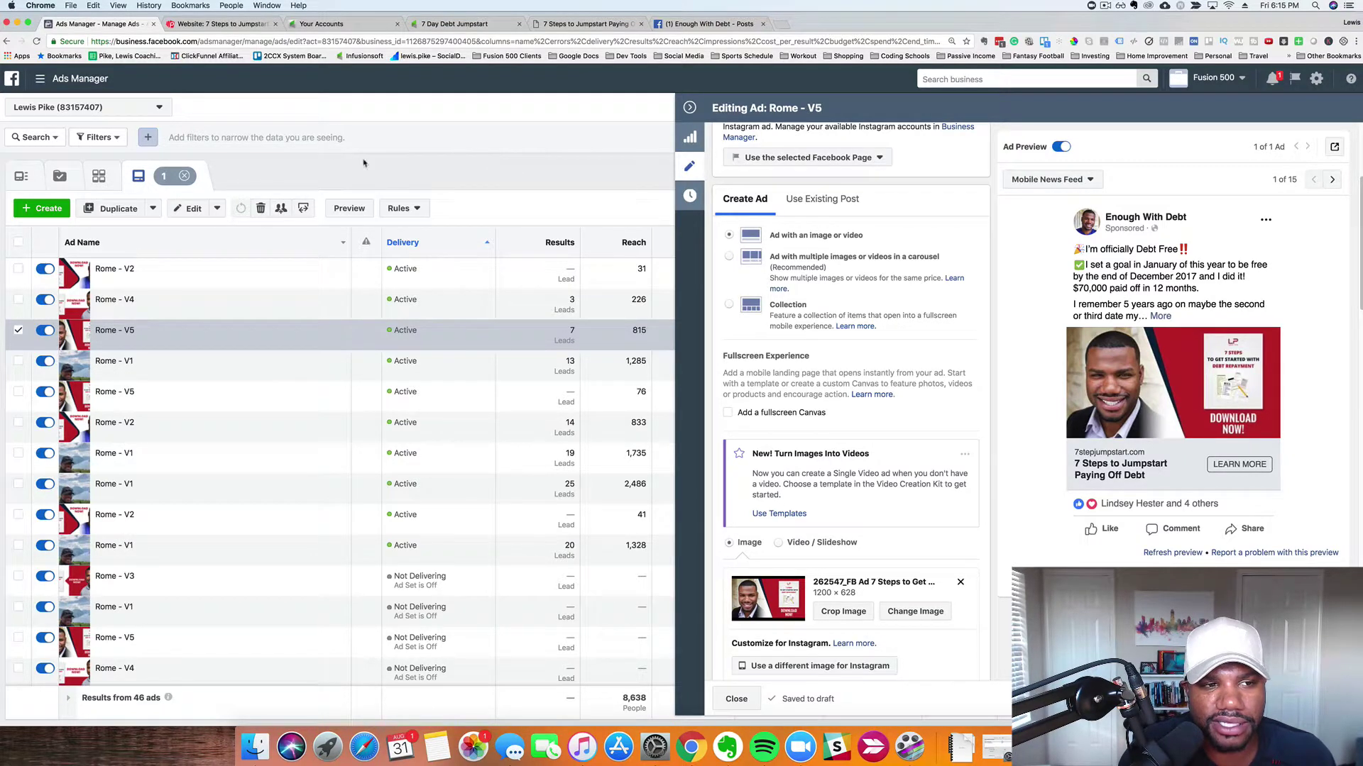
Leave the ad editor, go back to the campaign list and review performance and delivery at ad set level.
click(22, 177)
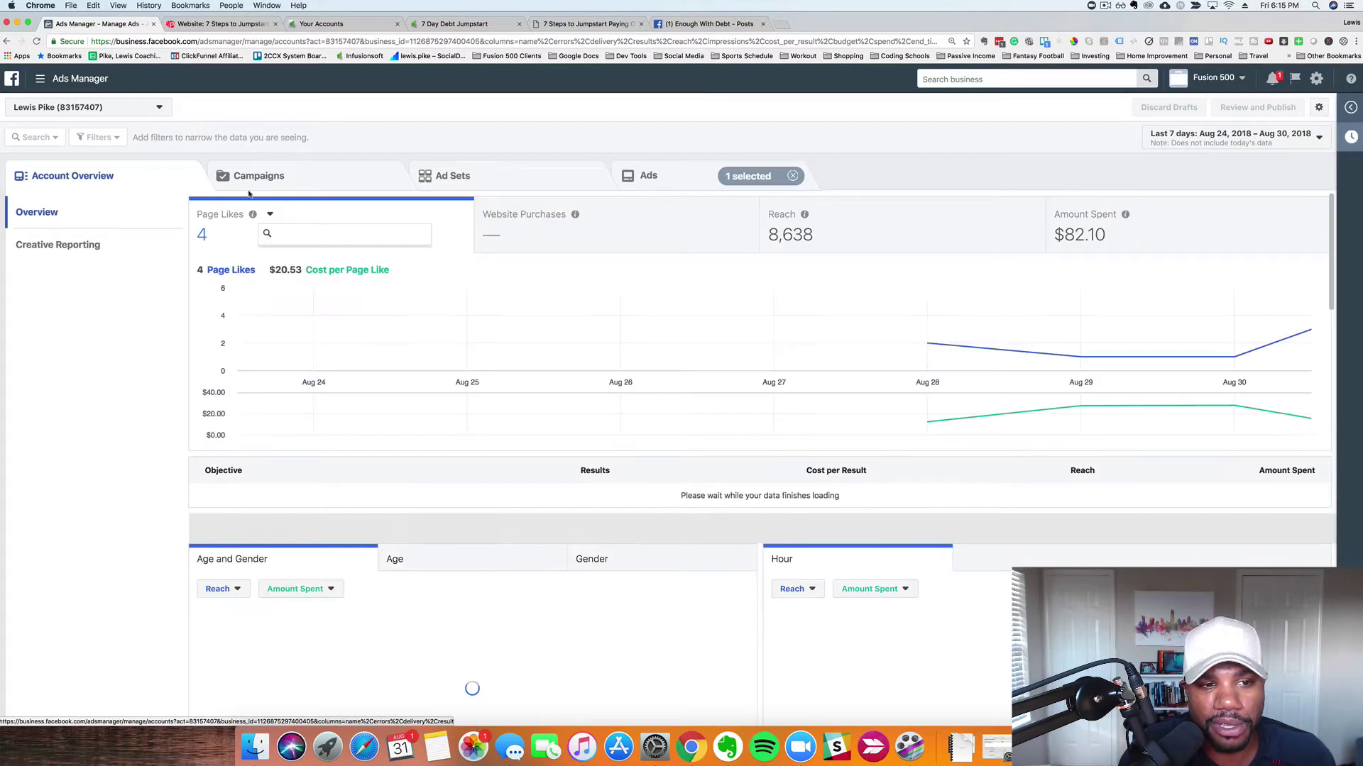
click(261, 174)
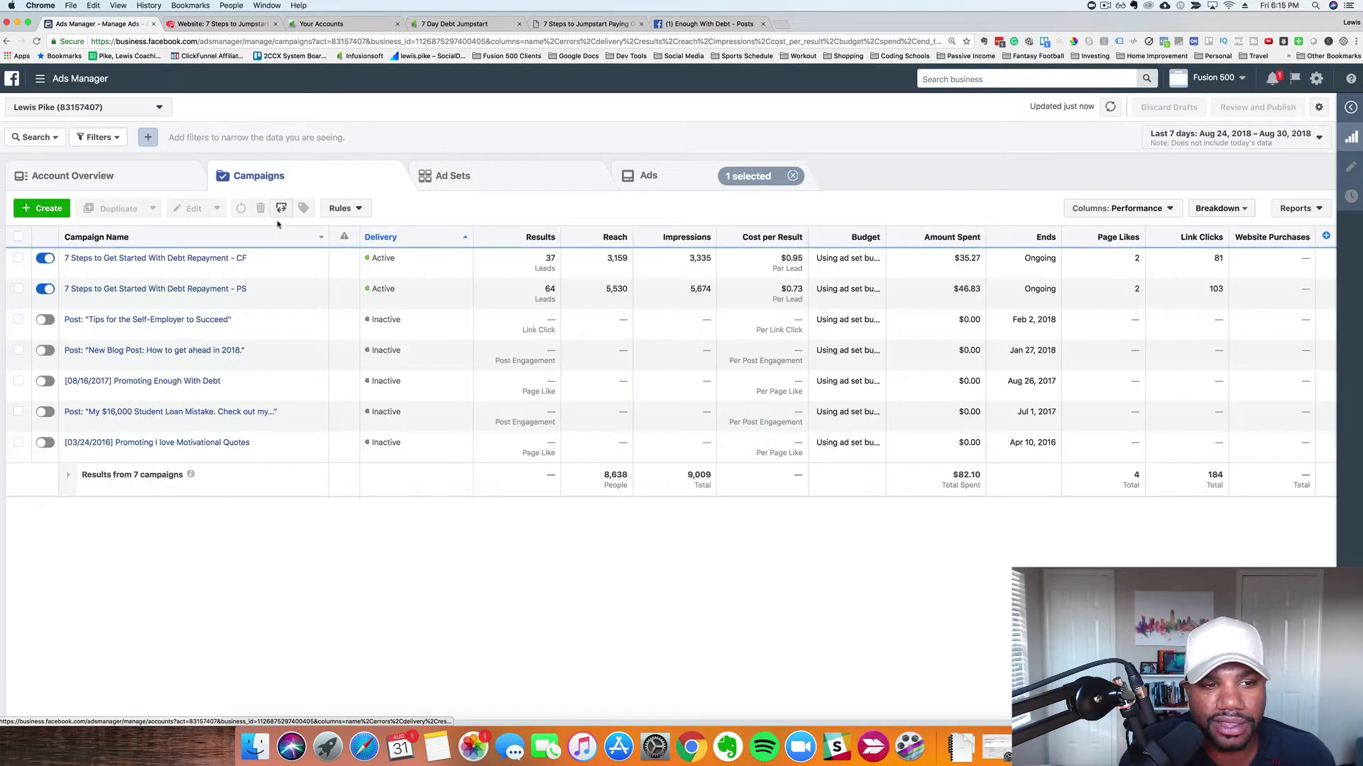
click(216, 295)
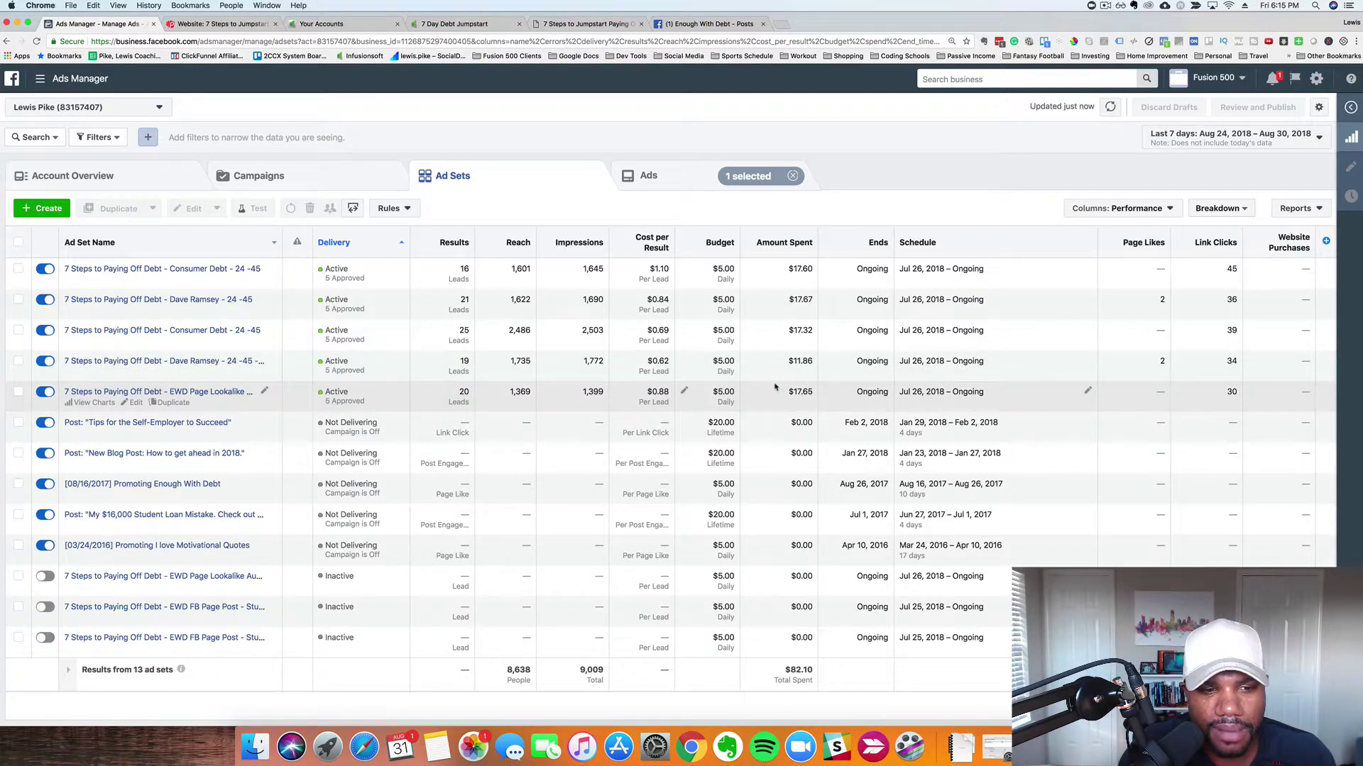
mouse_move(365, 313)
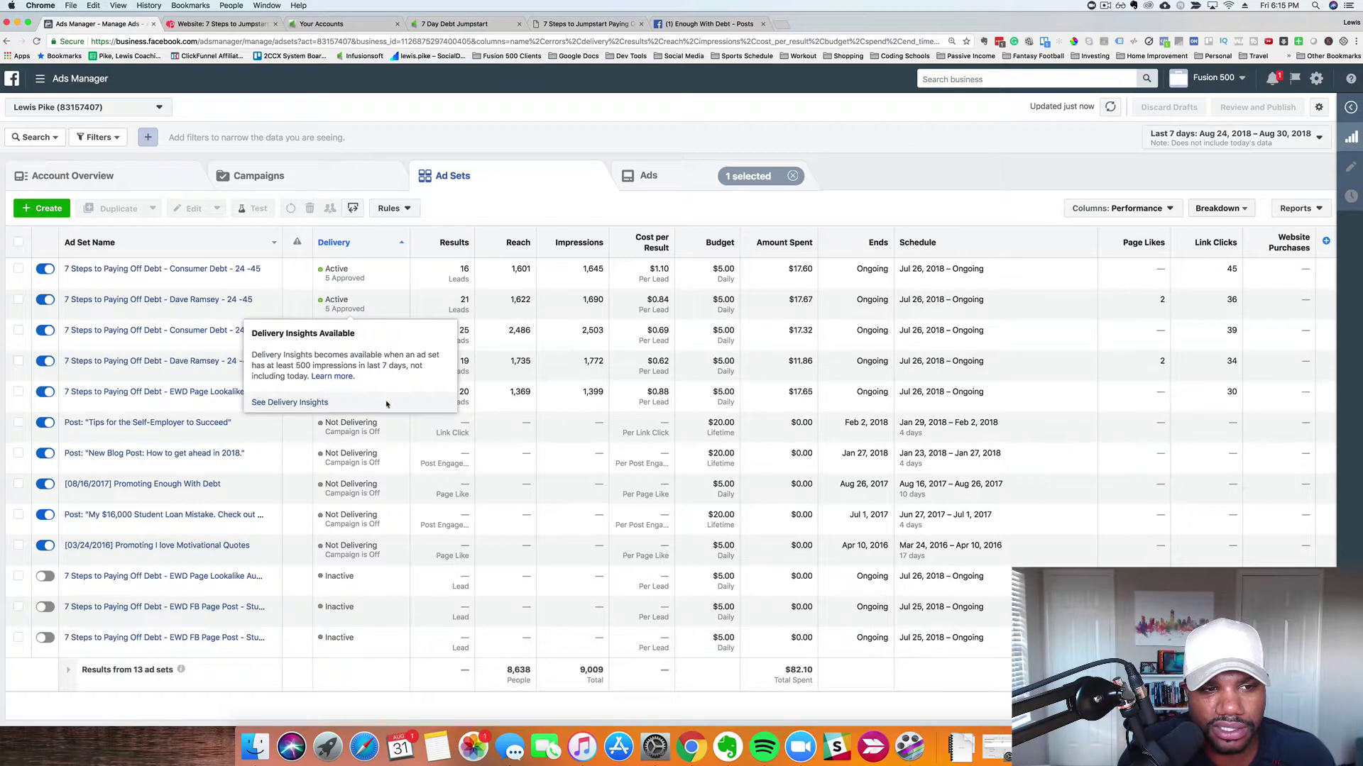
click(1246, 214)
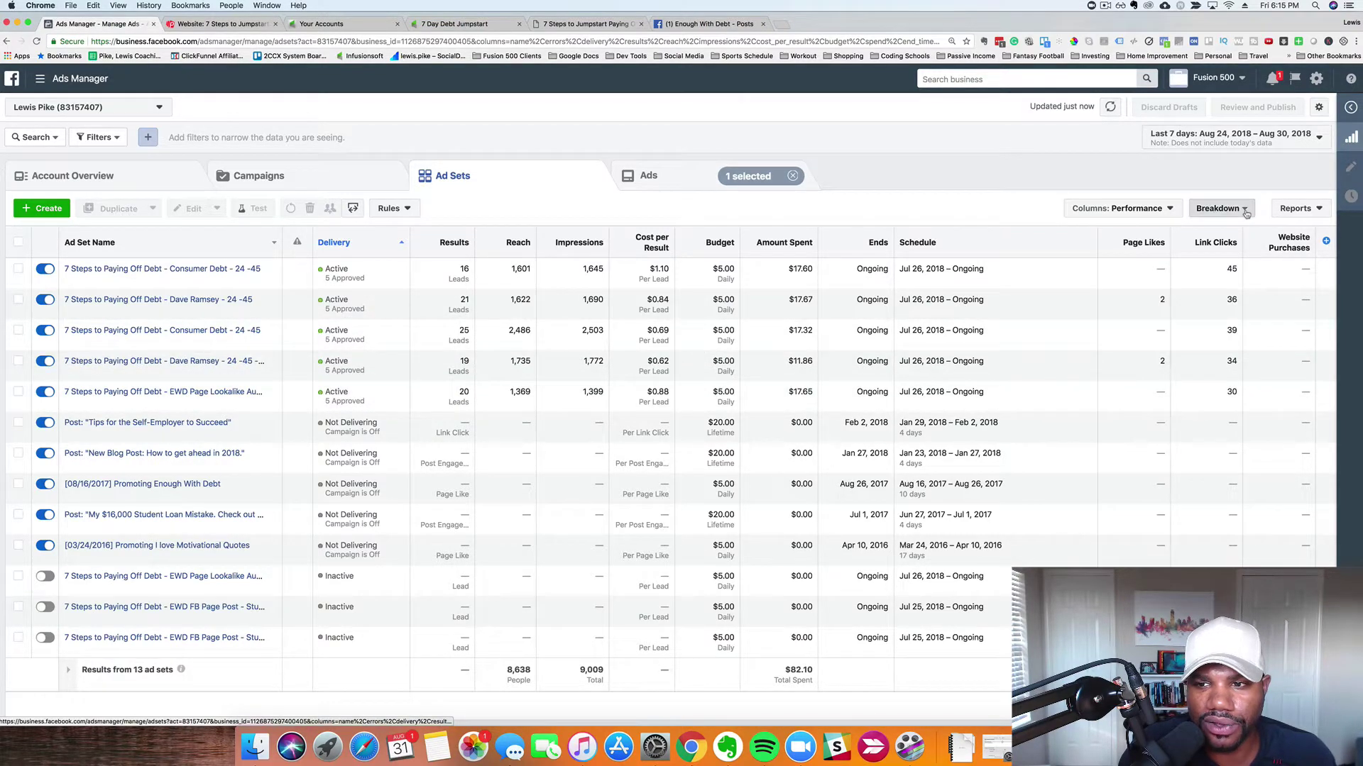
click(1306, 210)
click(1306, 212)
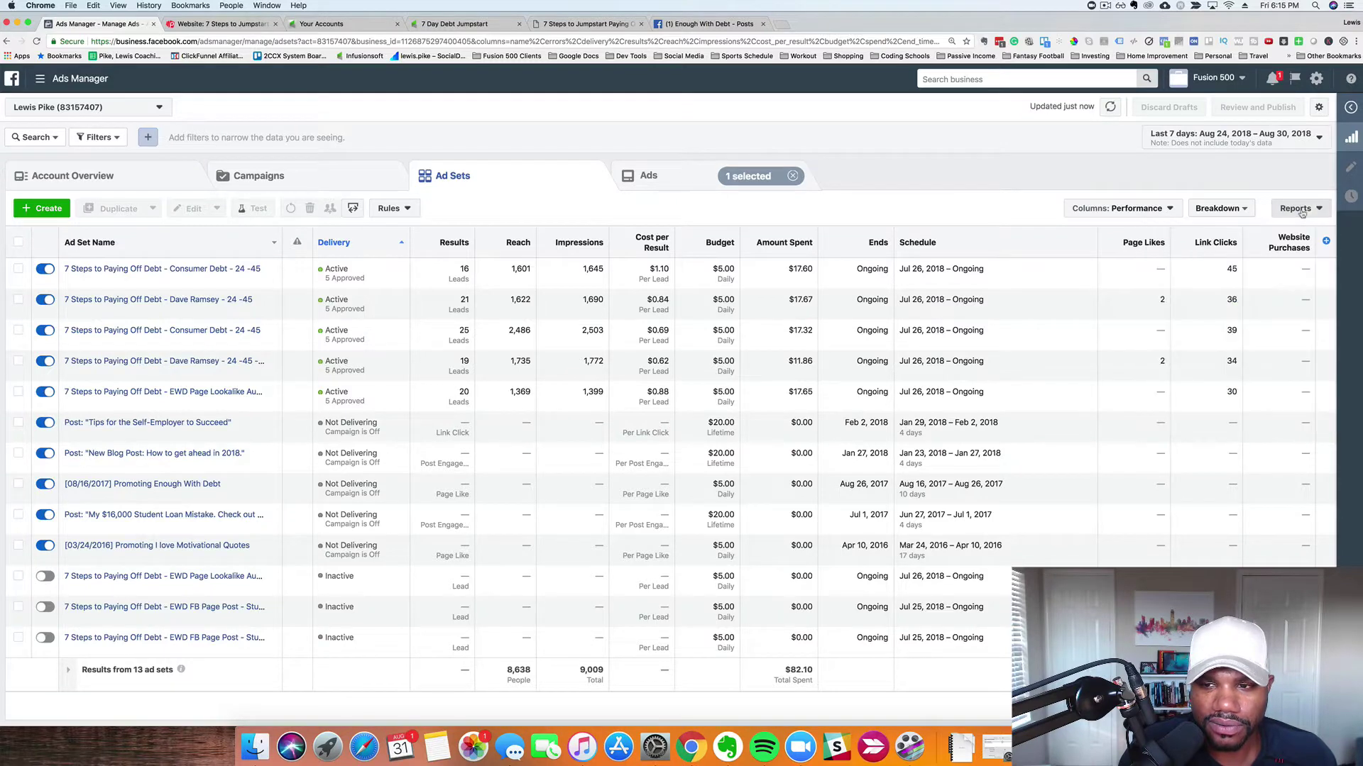
click(1160, 212)
click(1159, 212)
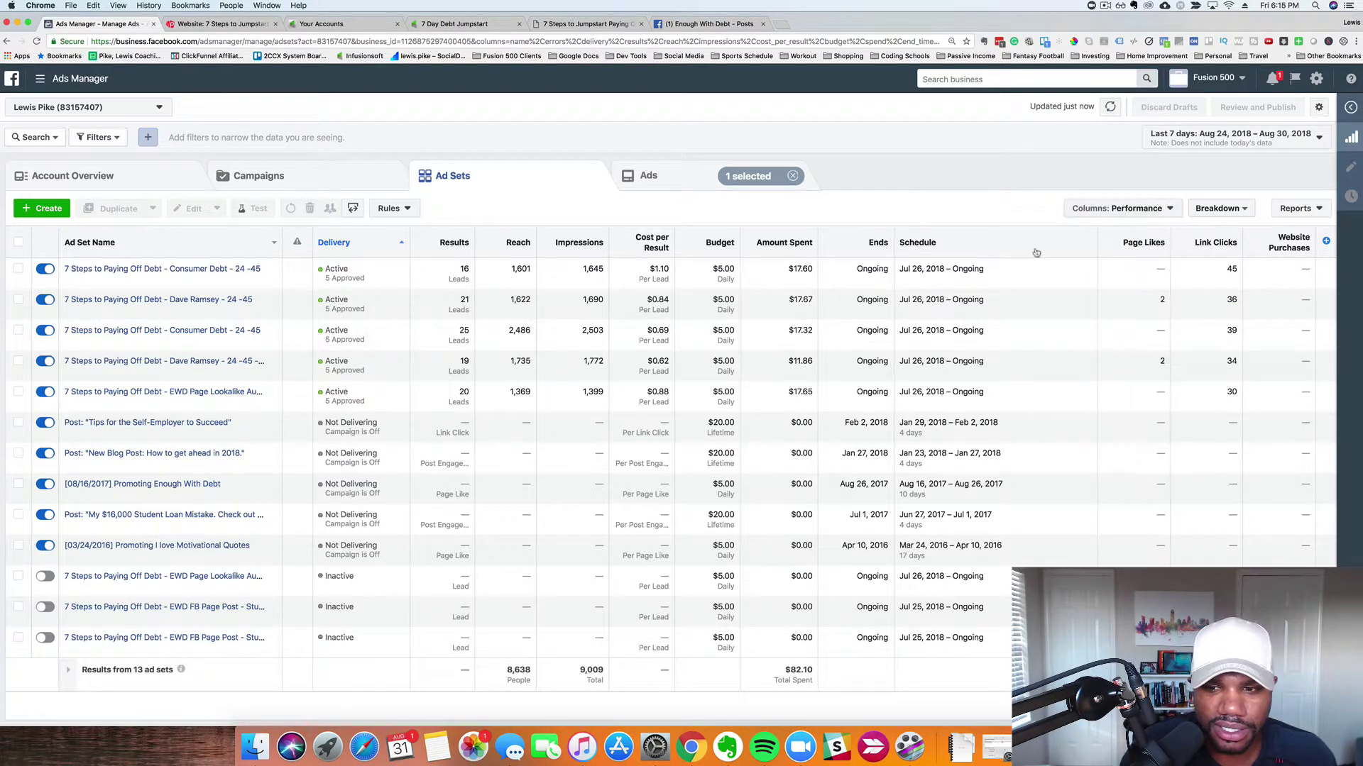
mouse_move(340, 399)
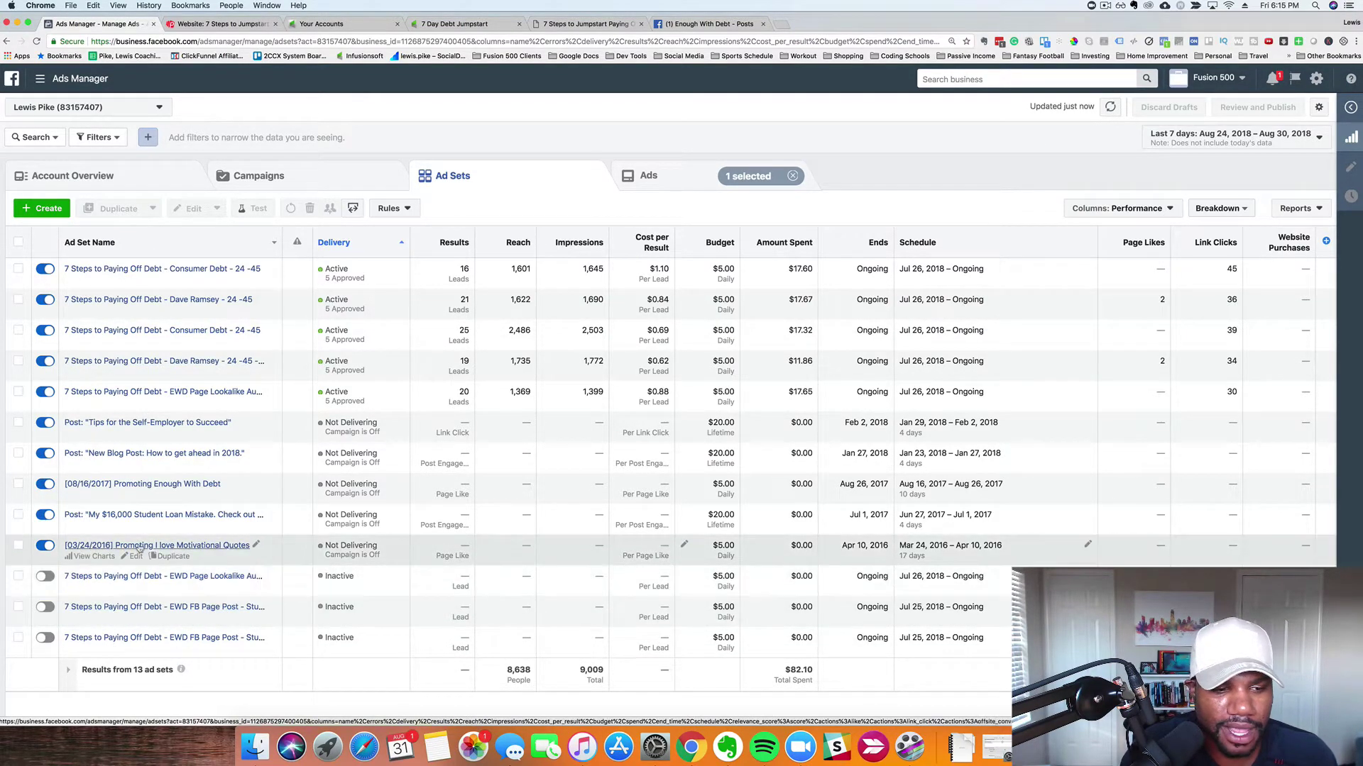
Turn off the five old non-delivering ad sets, from "Tips for the Self-Employer to Succeed" to "Promoting I love Motivational Quotes".
click(44, 545)
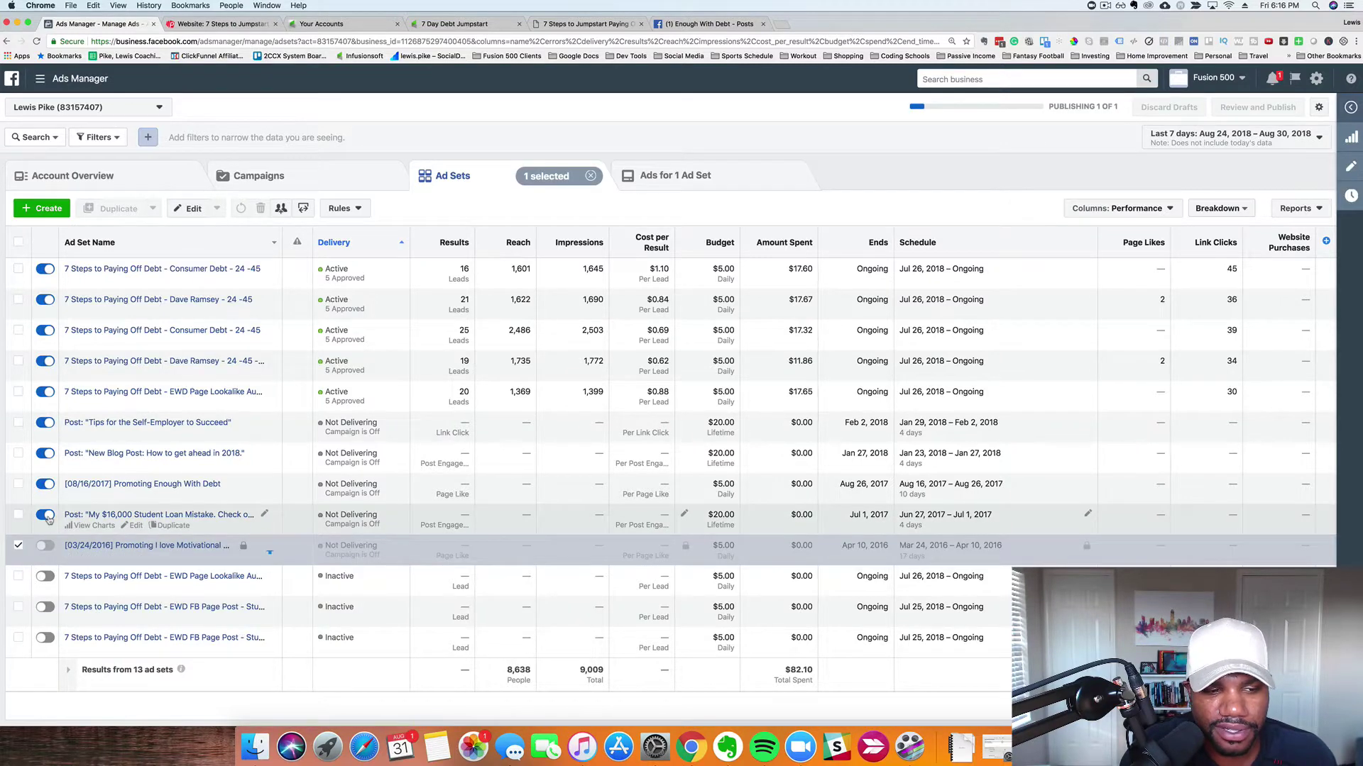
click(45, 516)
click(47, 484)
click(46, 453)
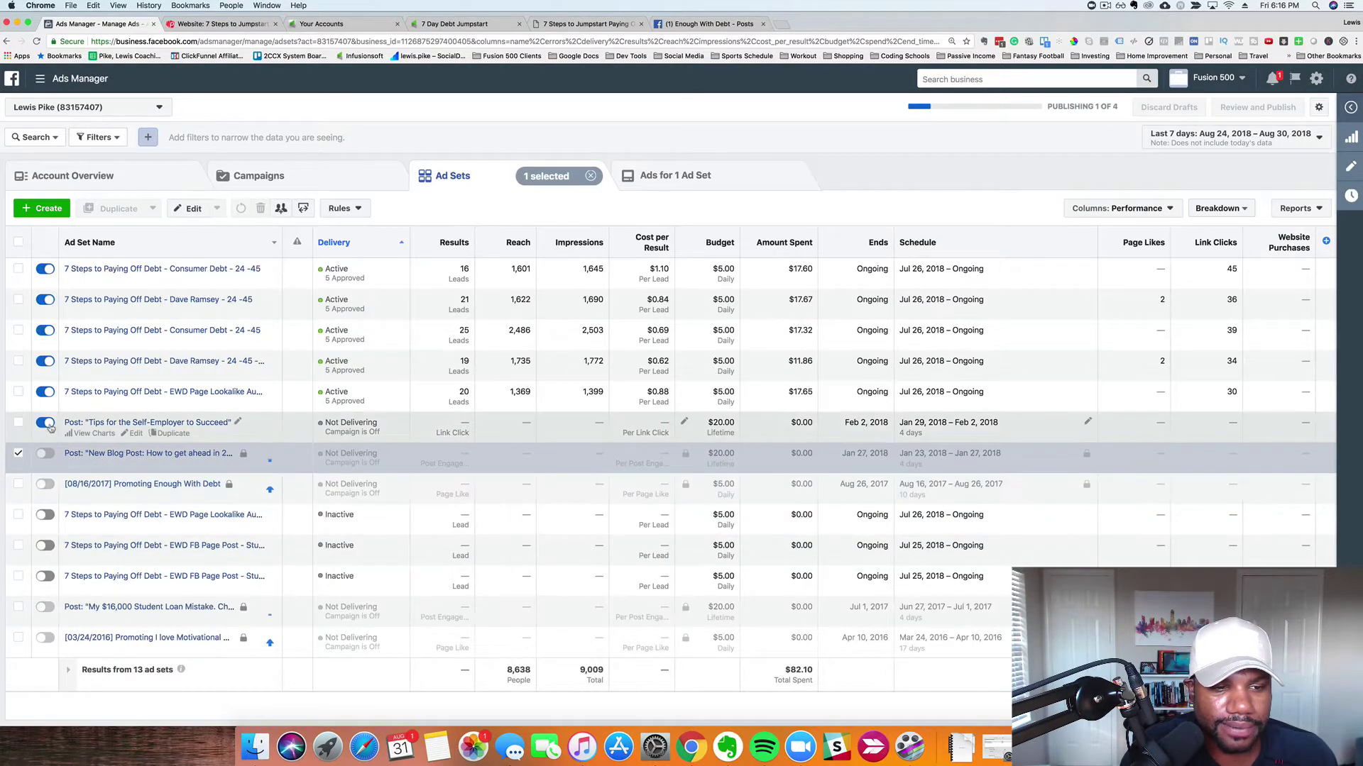
click(48, 425)
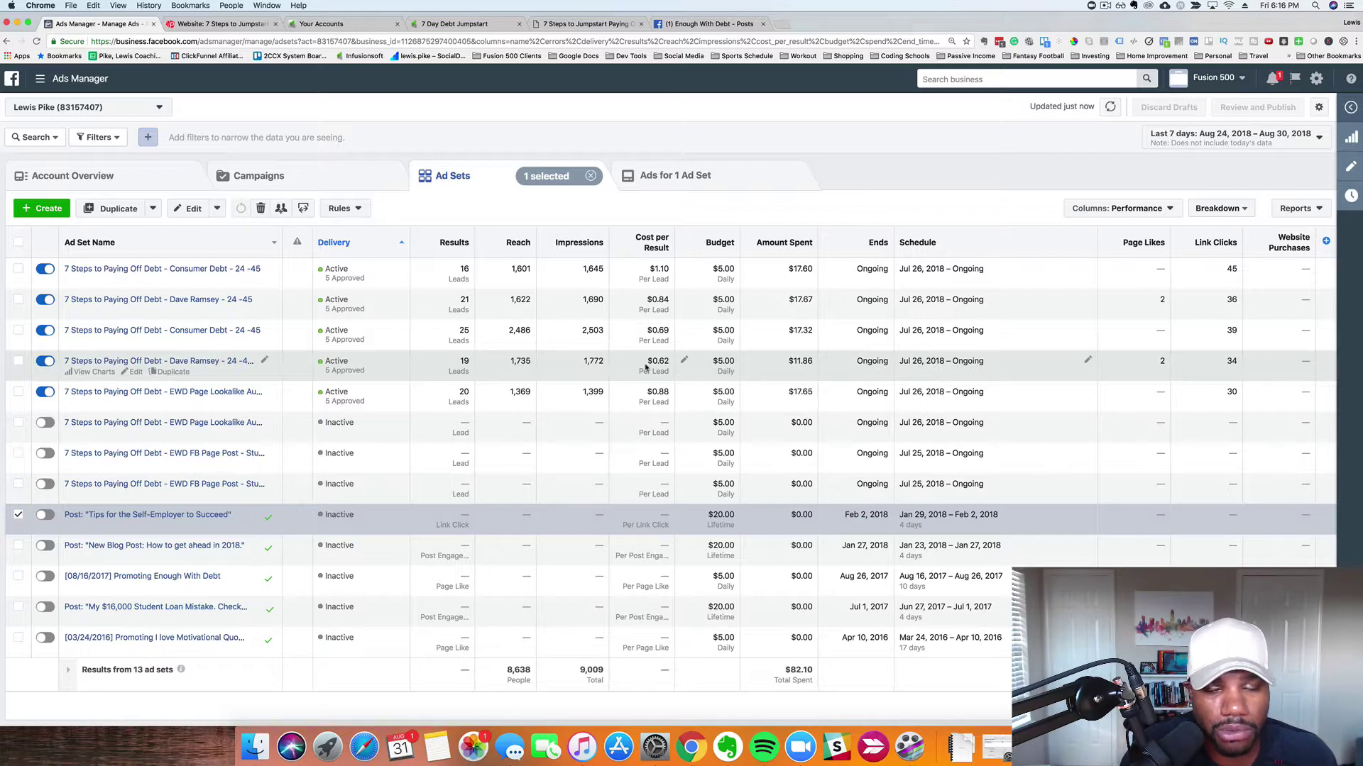
Review the ad set results for the last 30 days, including cost per result, and change the date range to Lifetime.
click(1258, 142)
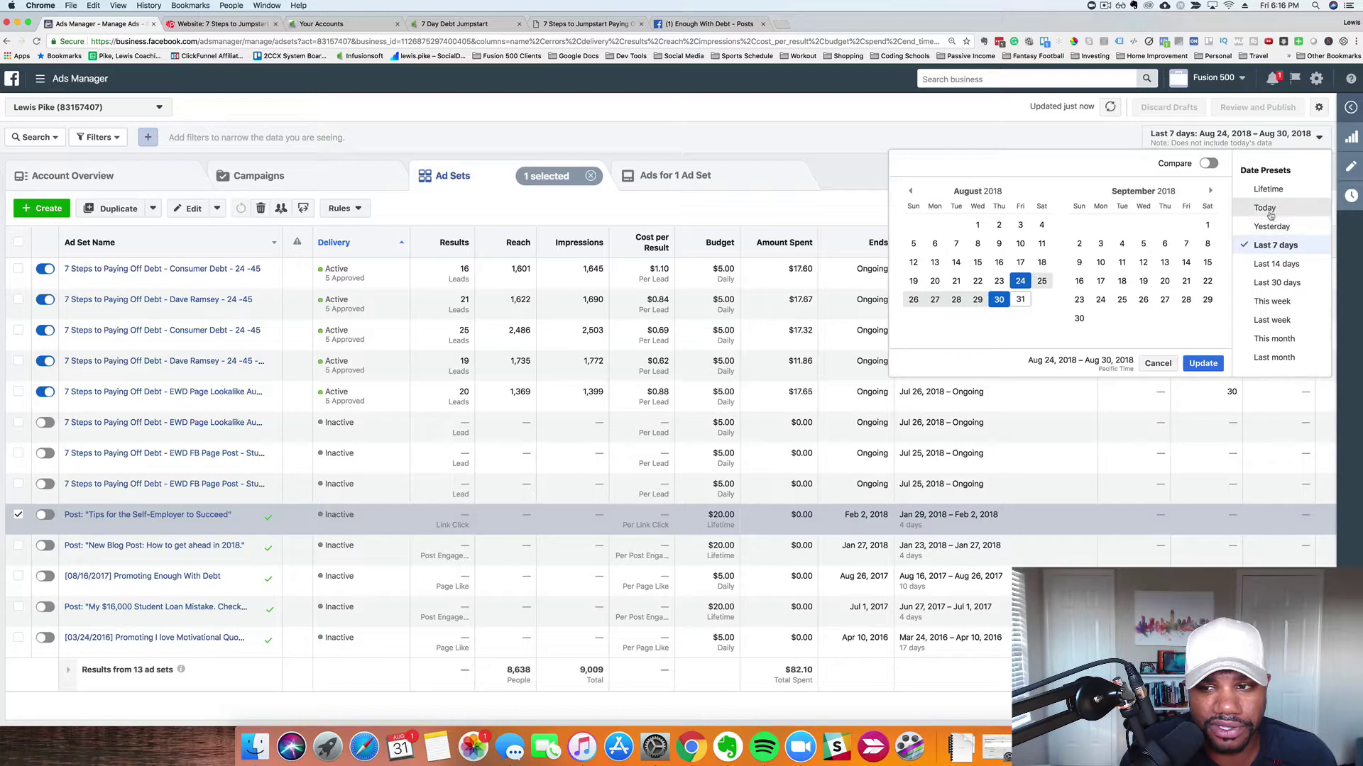
click(1276, 283)
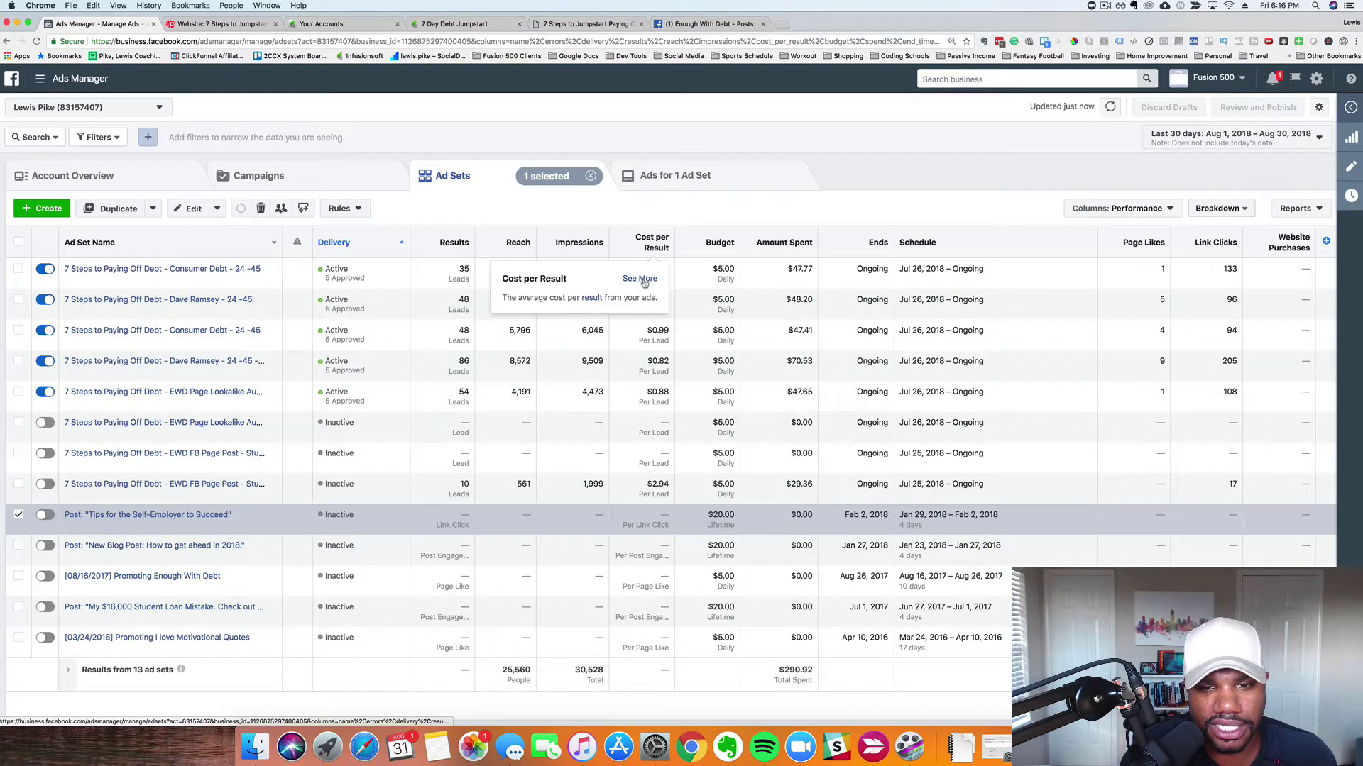
click(1246, 140)
click(1268, 191)
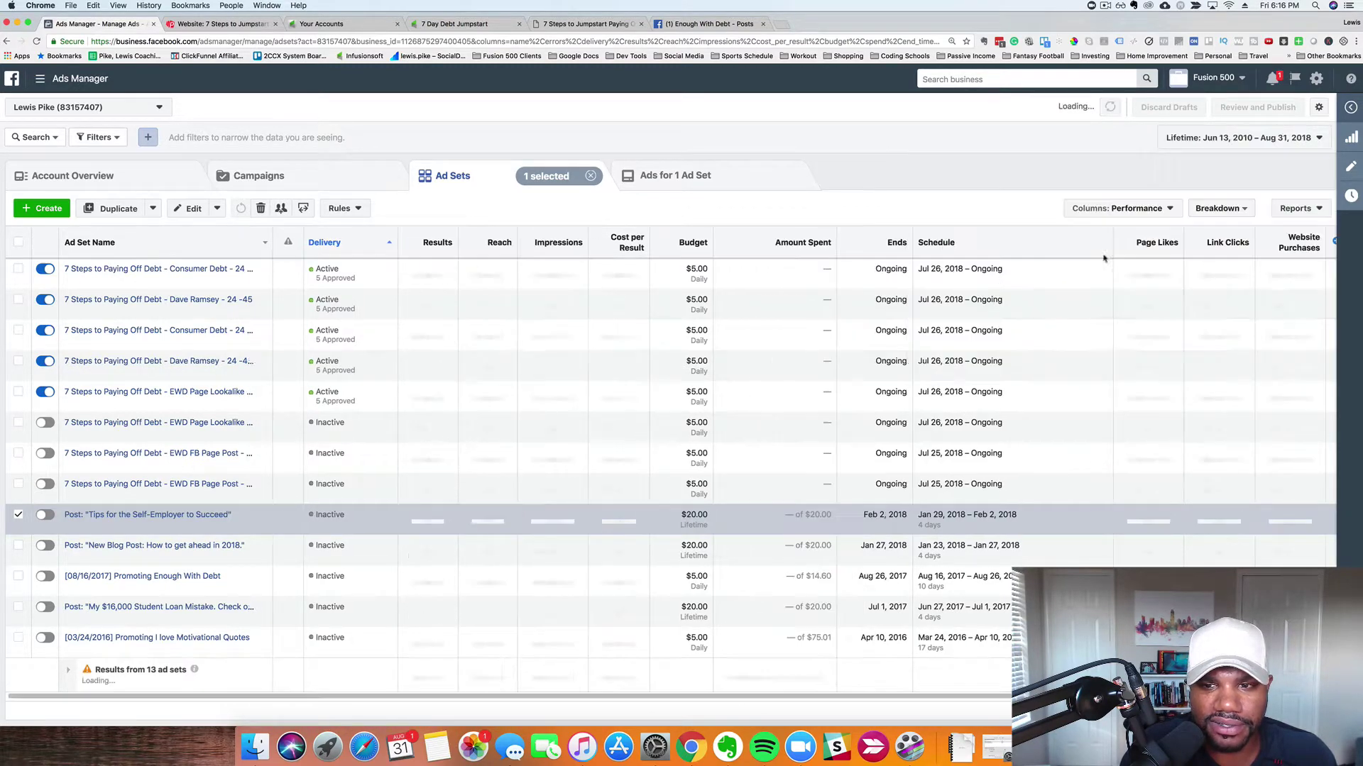